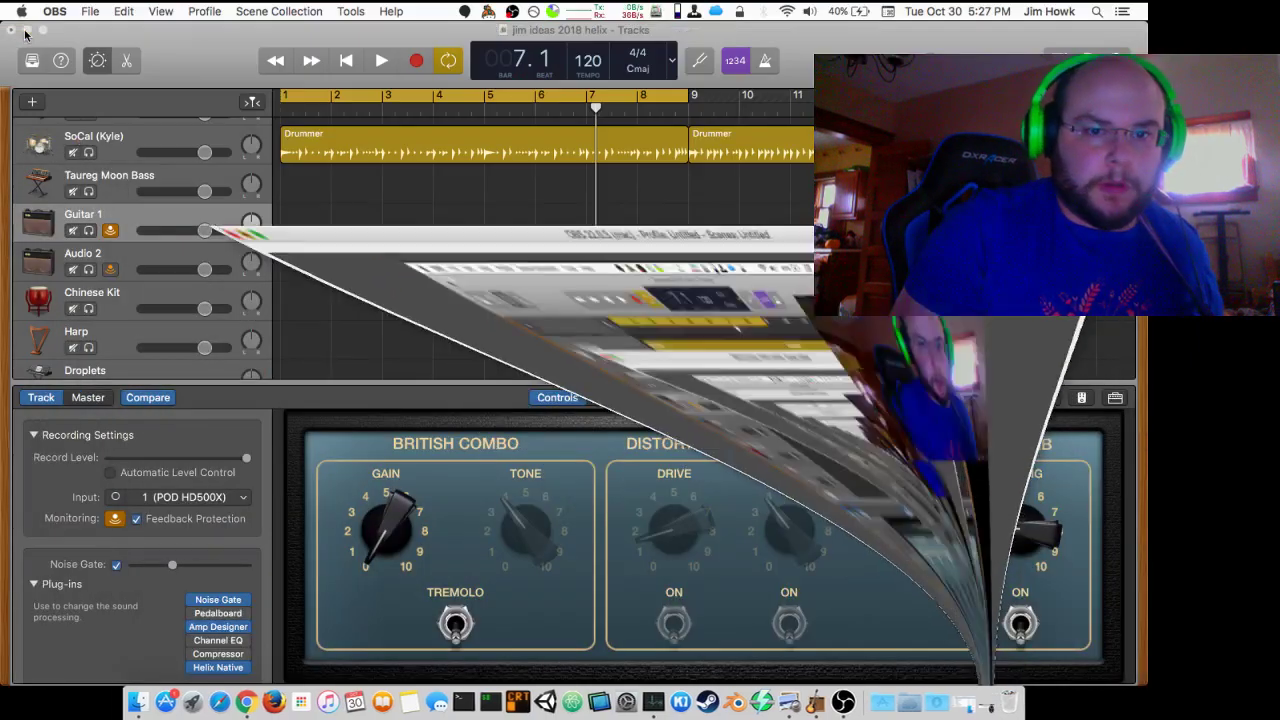
# Check the OBS recording window, then hide OBS to get back to GarageBand
pyautogui.click(840, 697)
pyautogui.scroll(-3, 760, 608)
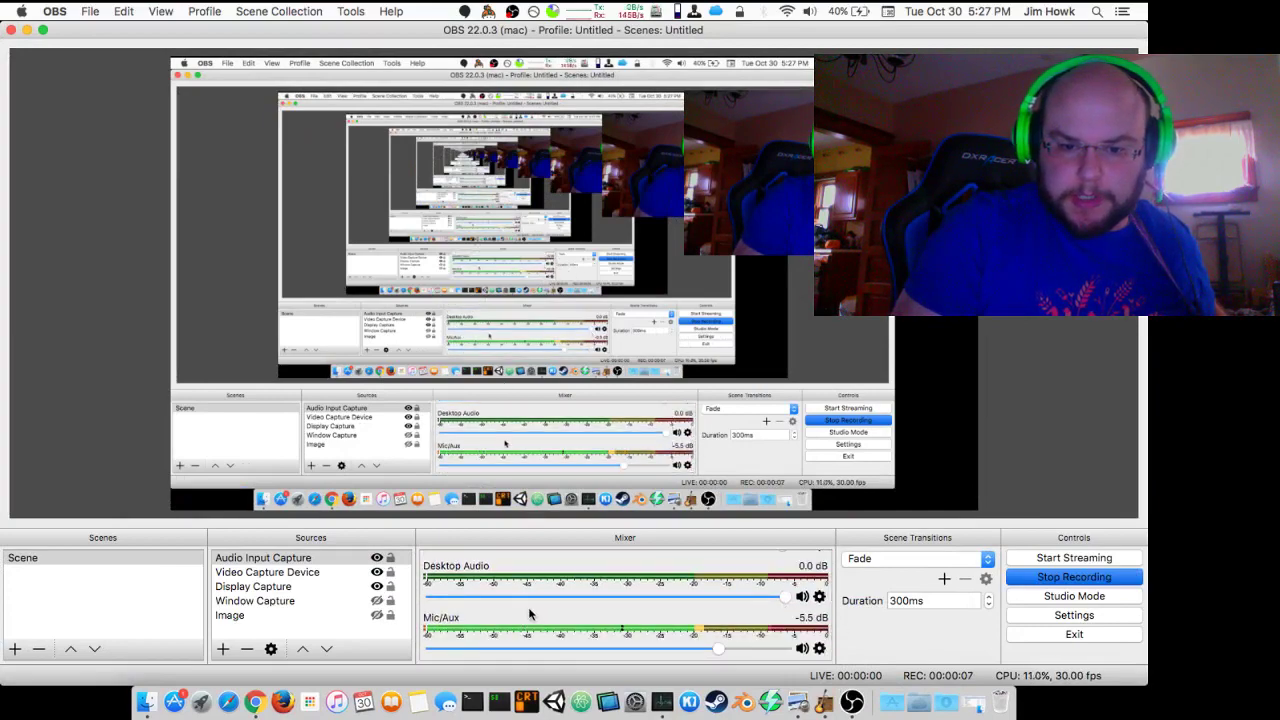
pyautogui.click(27, 31)
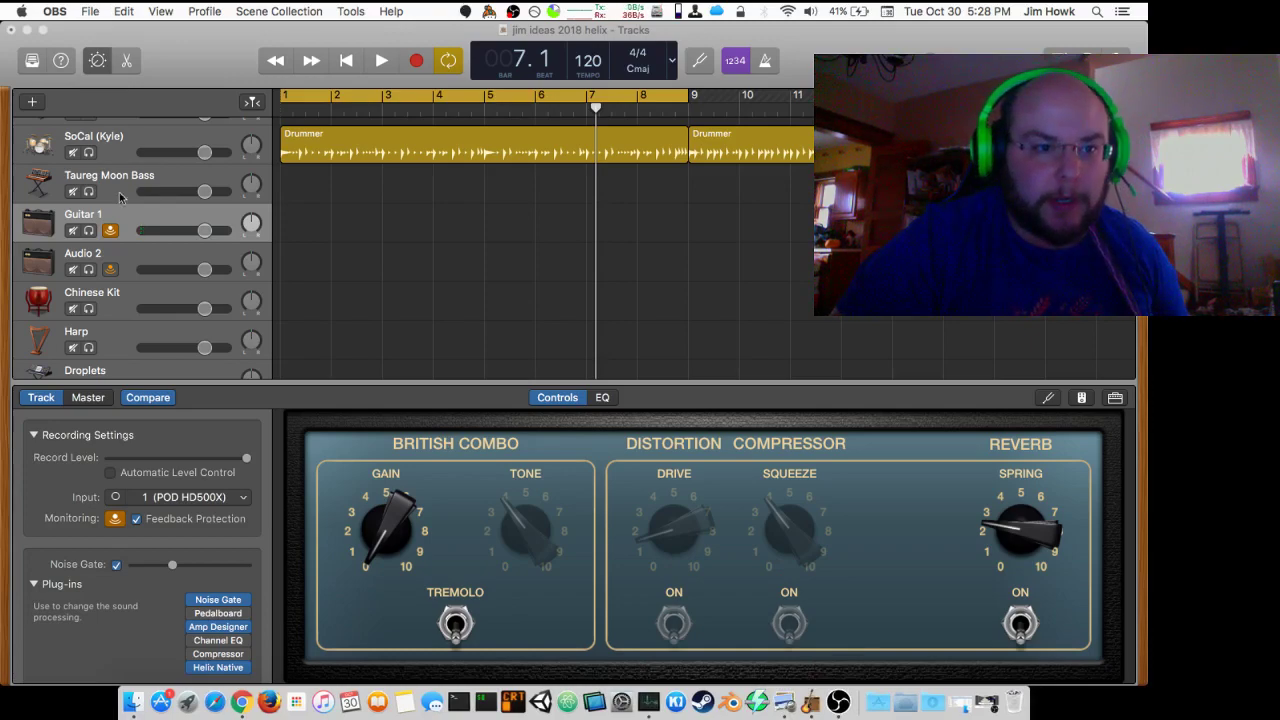
# Bring Chrome forward and look over the Helix Native article and smart controls discussion tabs
pyautogui.click(229, 702)
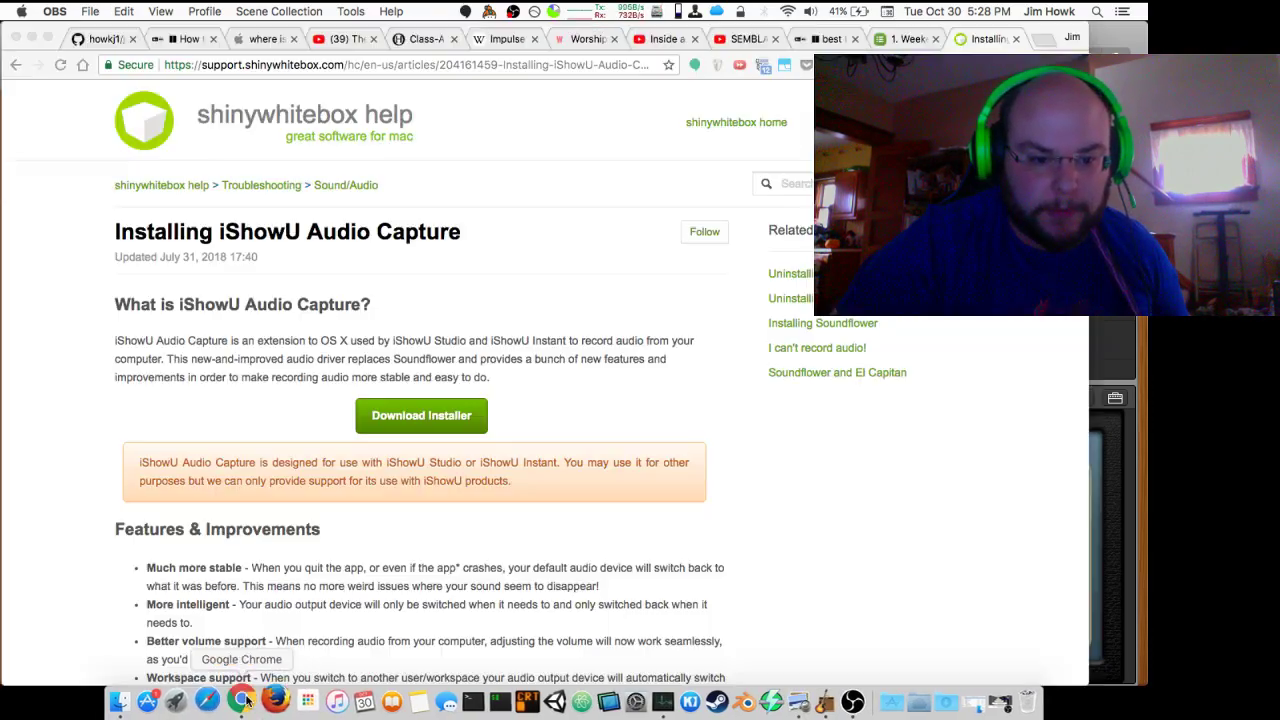
pyautogui.click(178, 39)
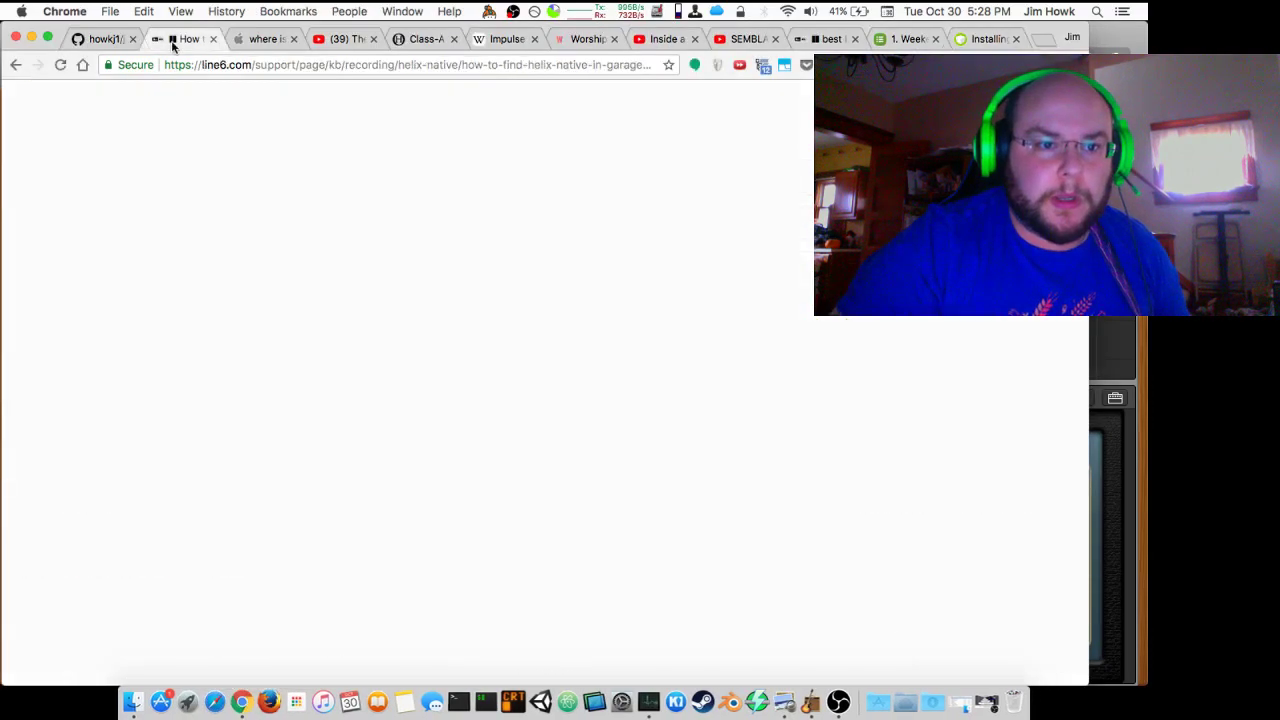
pyautogui.click(252, 40)
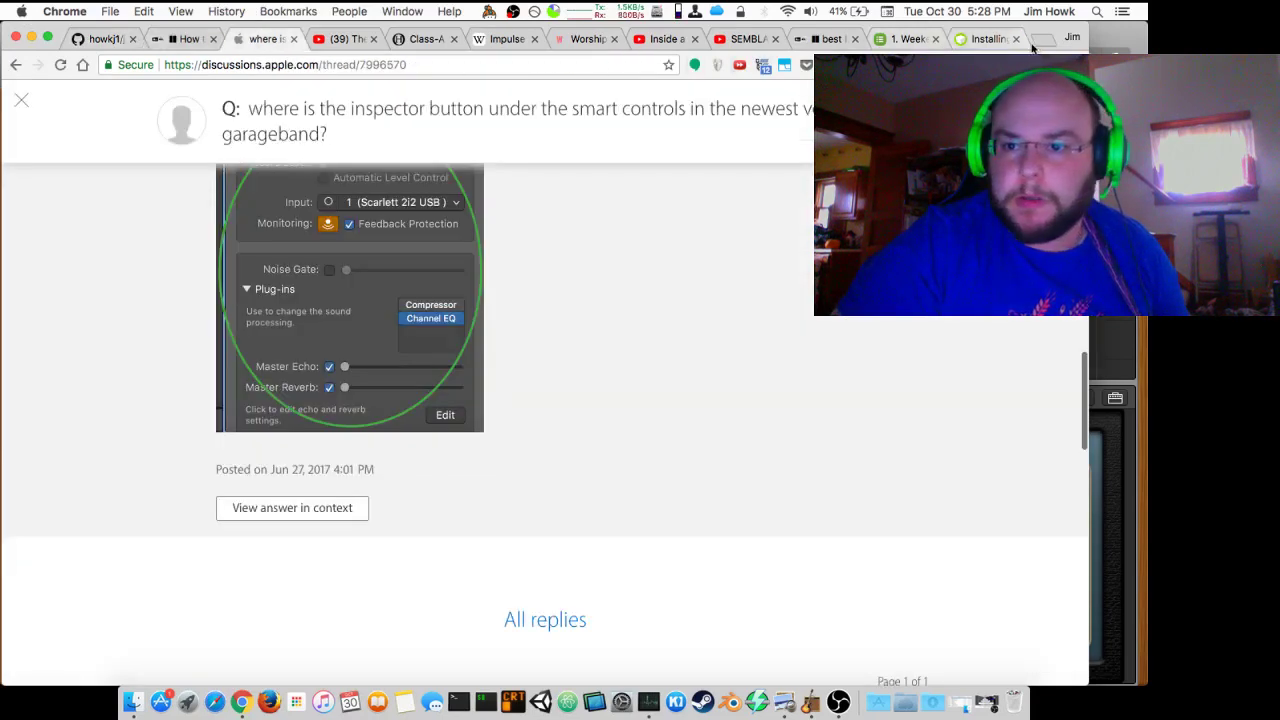
# Load line6.com in a new tab and show its PRODUCTS menu
pyautogui.press('super+t')
pyautogui.write('li')
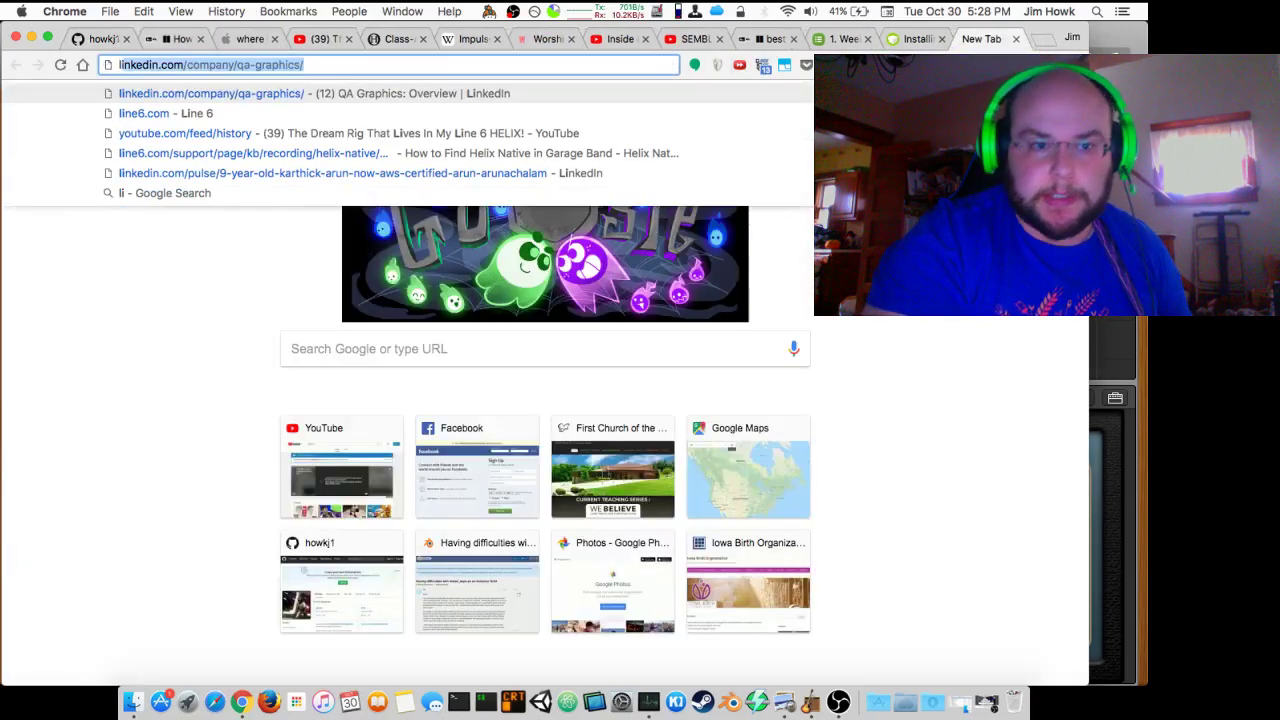
pyautogui.write('ne6.com')
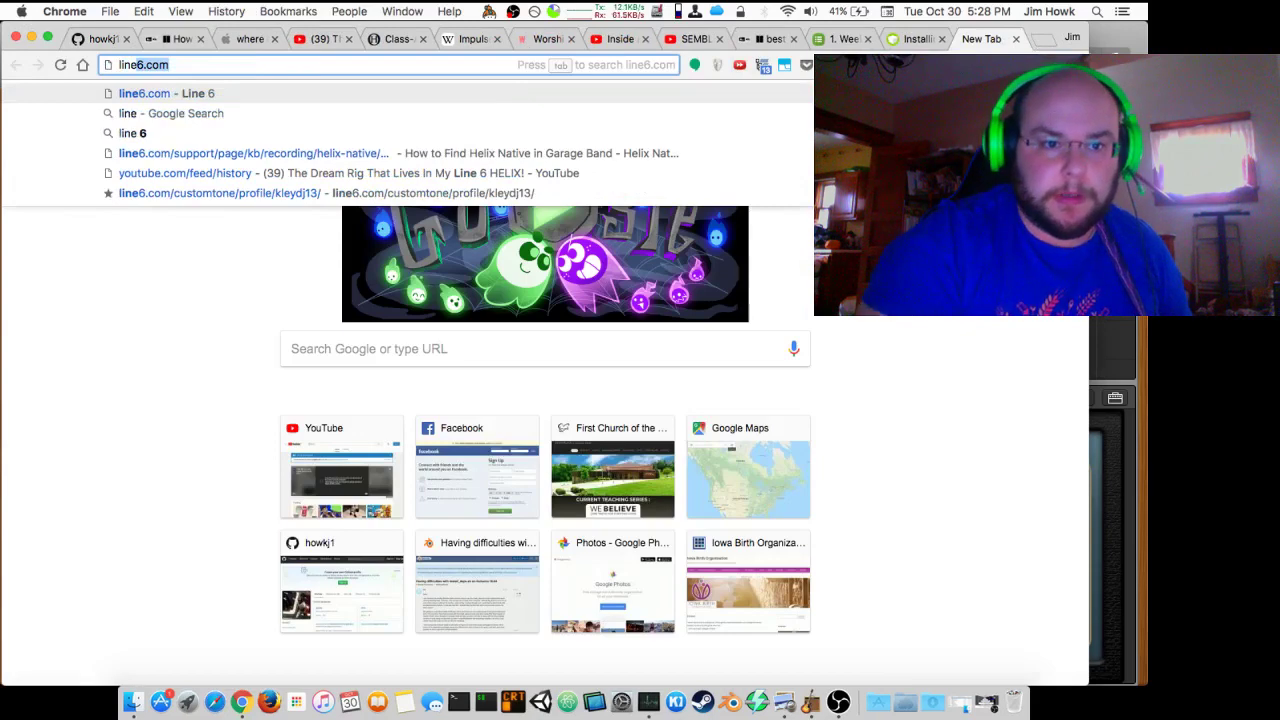
pyautogui.press('Return')
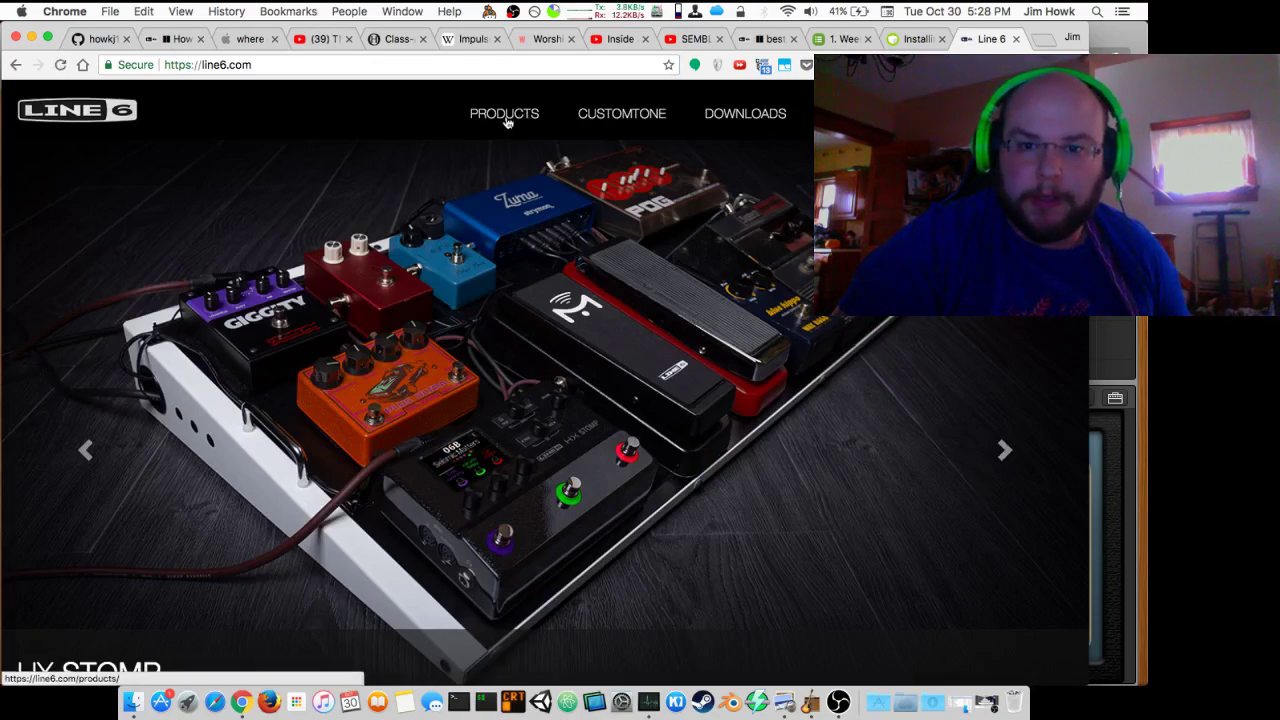
pyautogui.moveTo(509, 121)
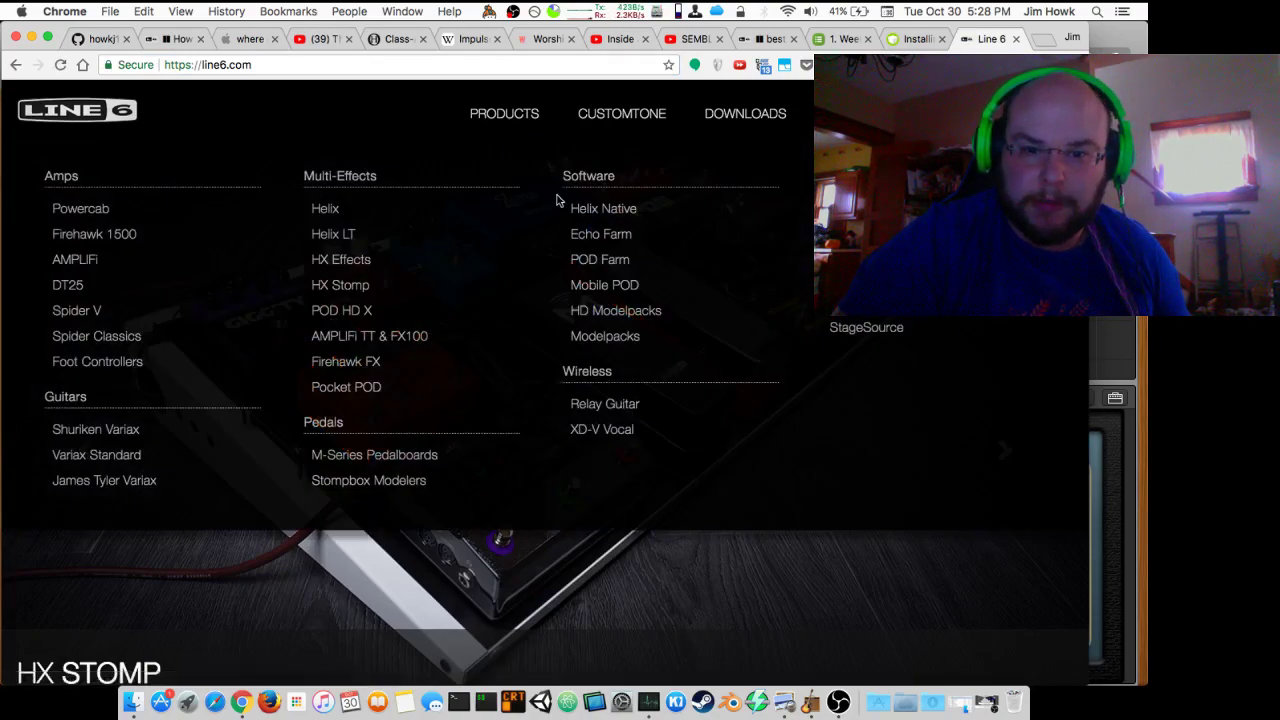
# Open the Helix Native product page and jump to its free trial section
pyautogui.click(620, 211)
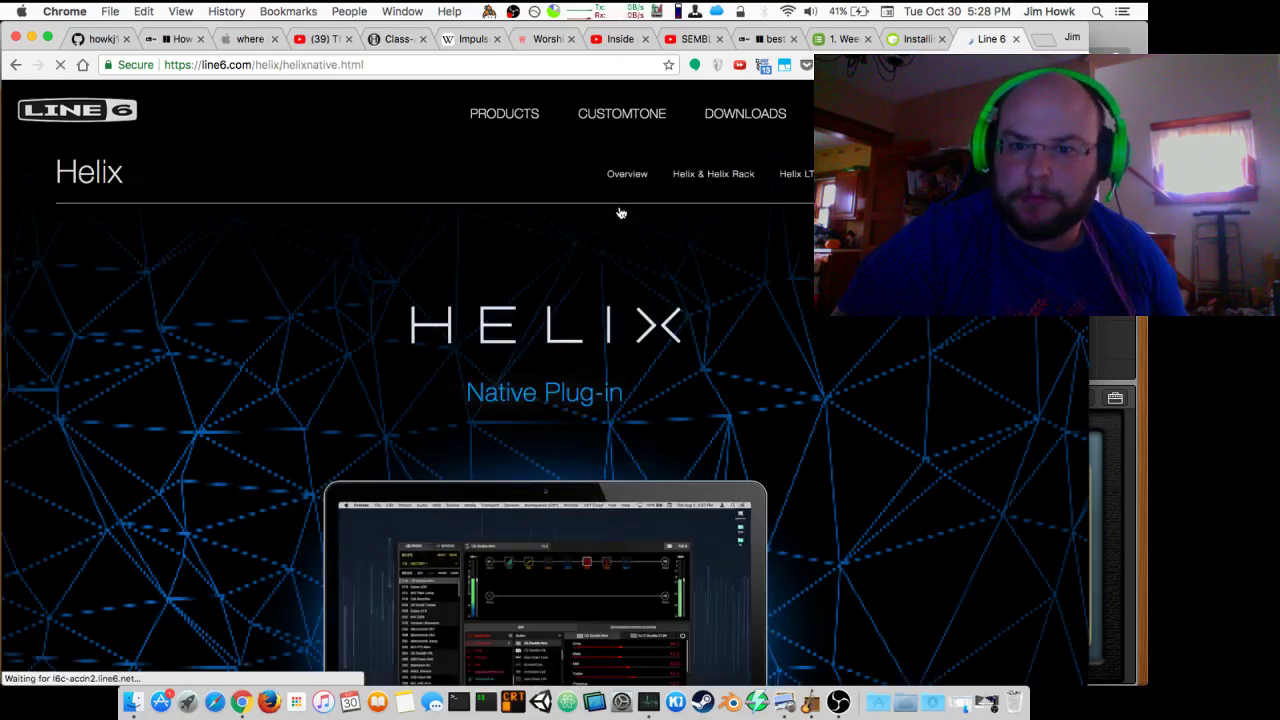
pyautogui.scroll(-5, 816, 362)
pyautogui.scroll(-8, 816, 362)
pyautogui.scroll(12, 816, 362)
pyautogui.scroll(-10, 816, 363)
pyautogui.scroll(-10, 816, 362)
pyautogui.scroll(-5, 816, 362)
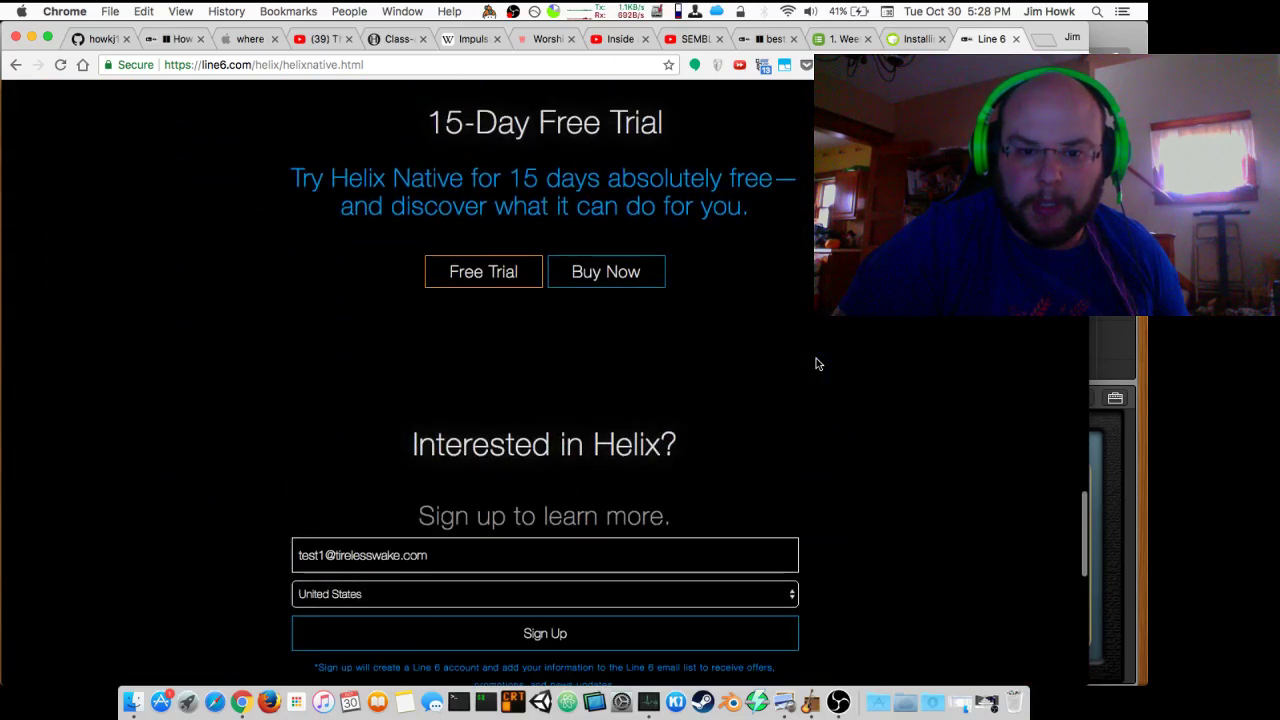
pyautogui.click(468, 279)
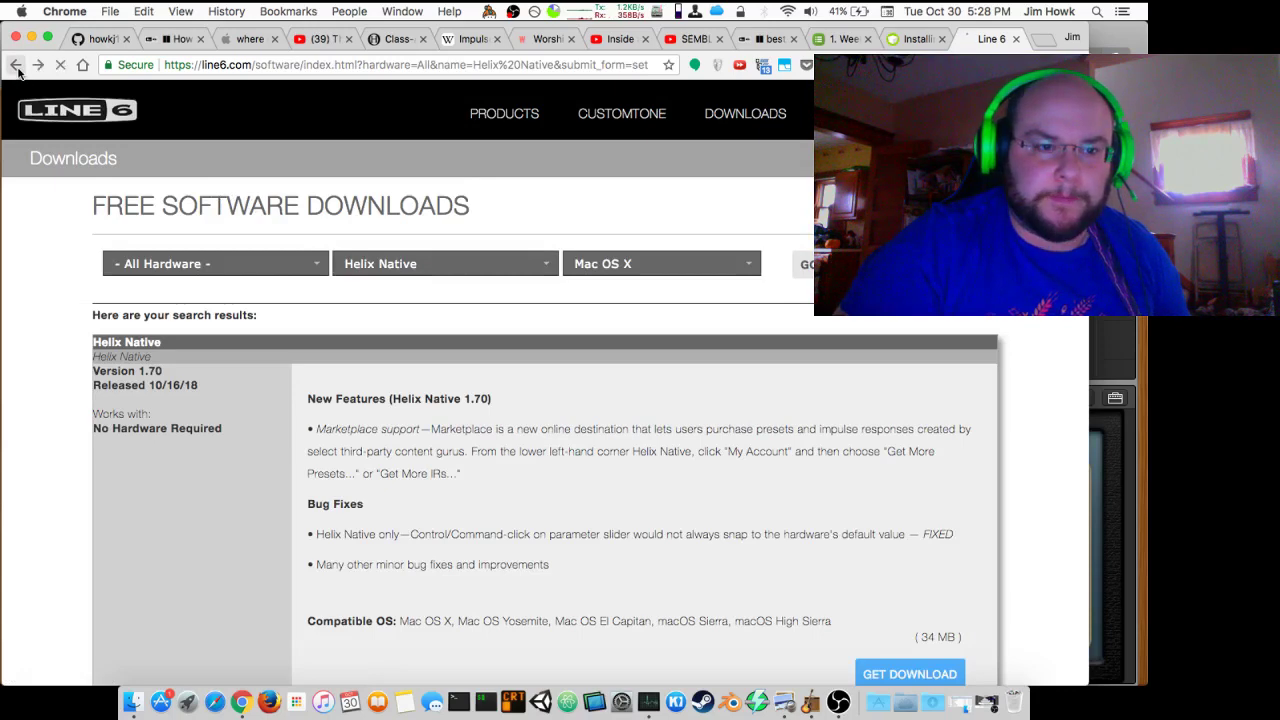
# Review the e-mail address in the 15-Day Free Trial sign-up form
pyautogui.scroll(-4, 771, 303)
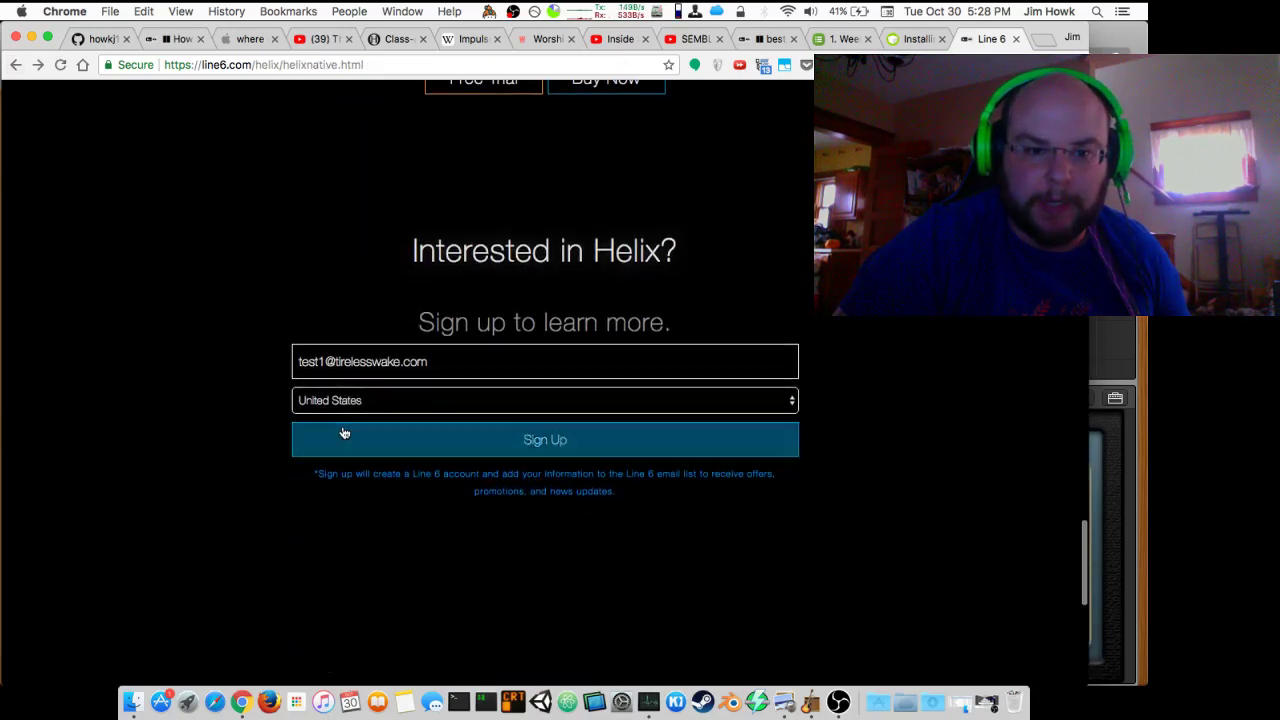
pyautogui.moveTo(325, 361); pyautogui.dragTo(290, 362)
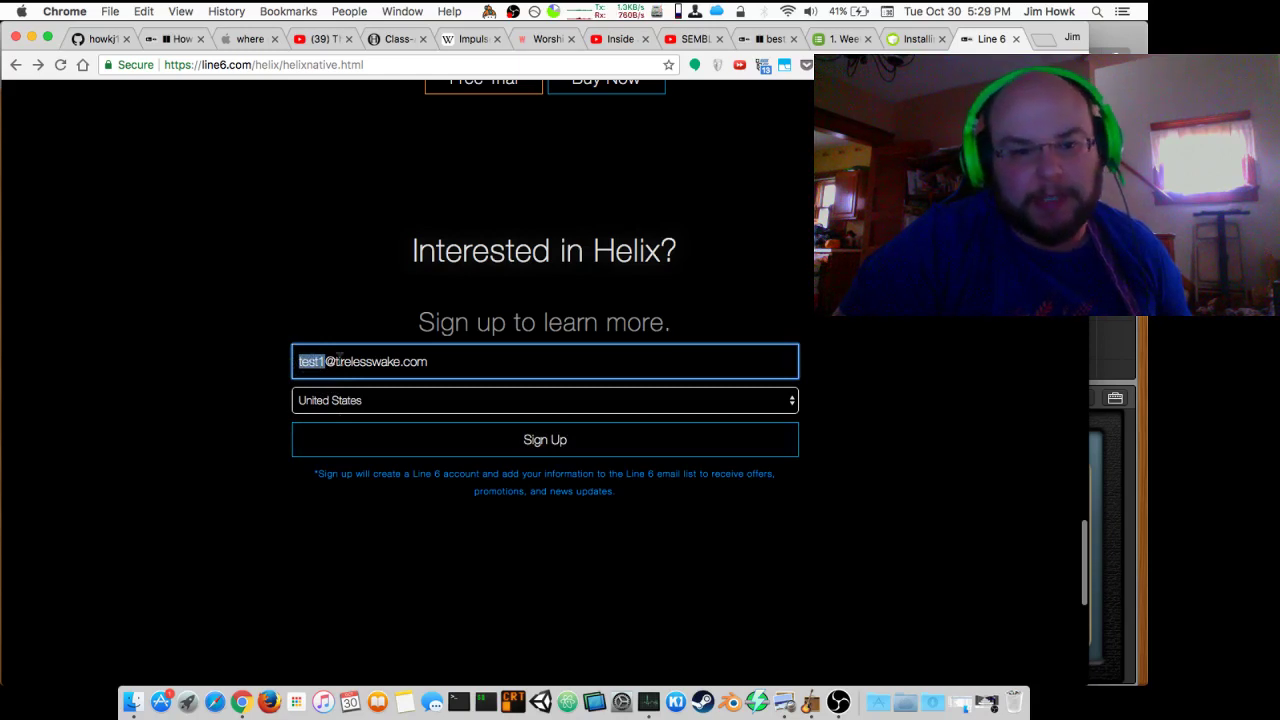
pyautogui.moveTo(332, 361); pyautogui.dragTo(484, 363)
pyautogui.click(458, 367)
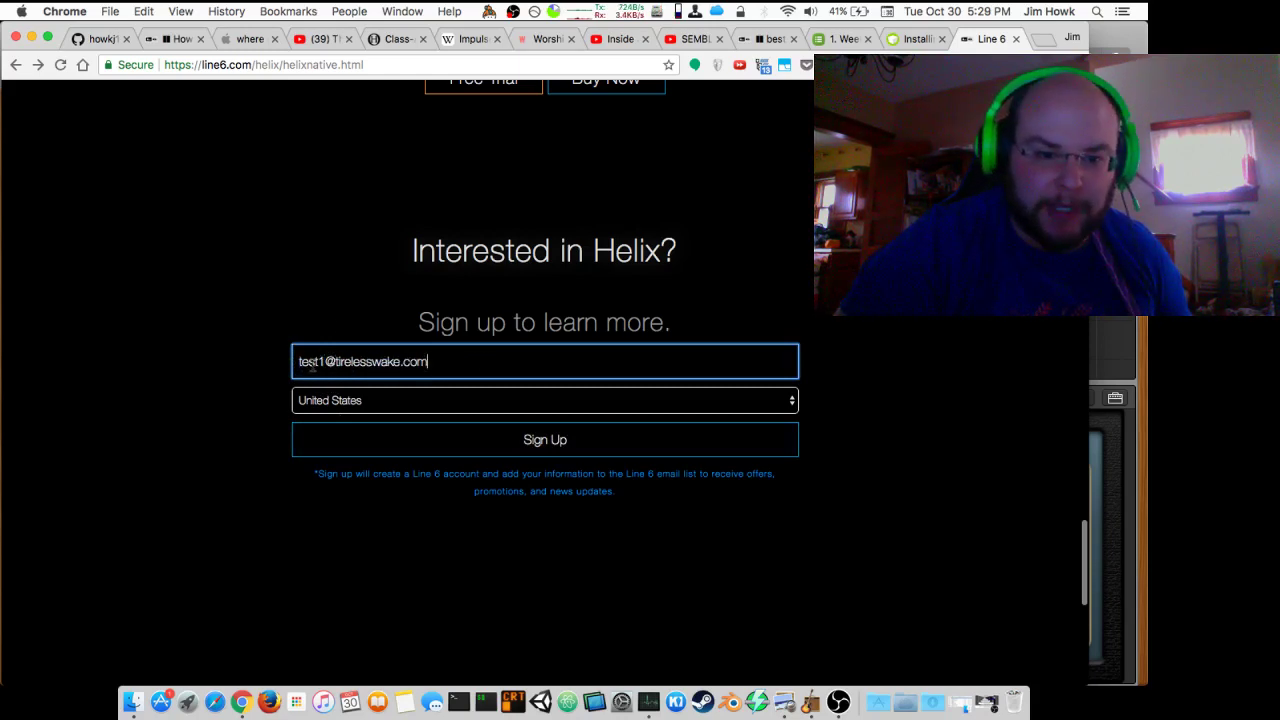
pyautogui.click(276, 380)
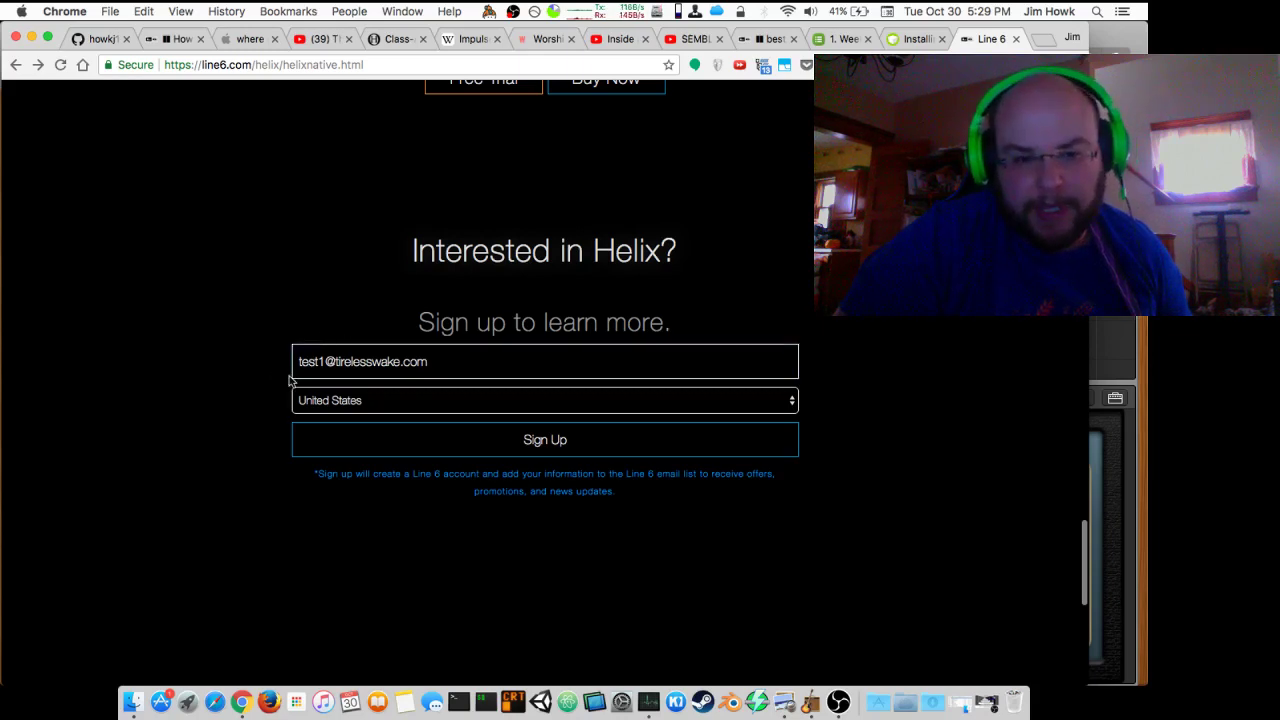
pyautogui.moveTo(329, 366); pyautogui.dragTo(272, 362)
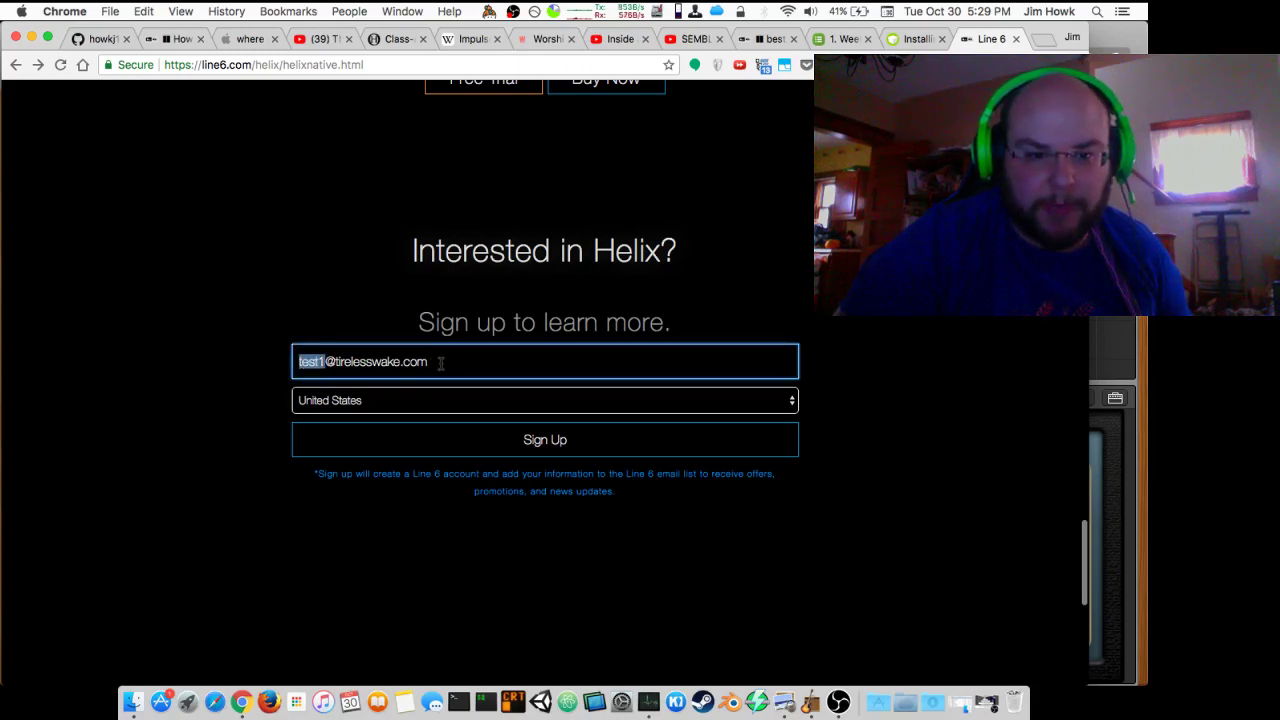
pyautogui.press('Left')
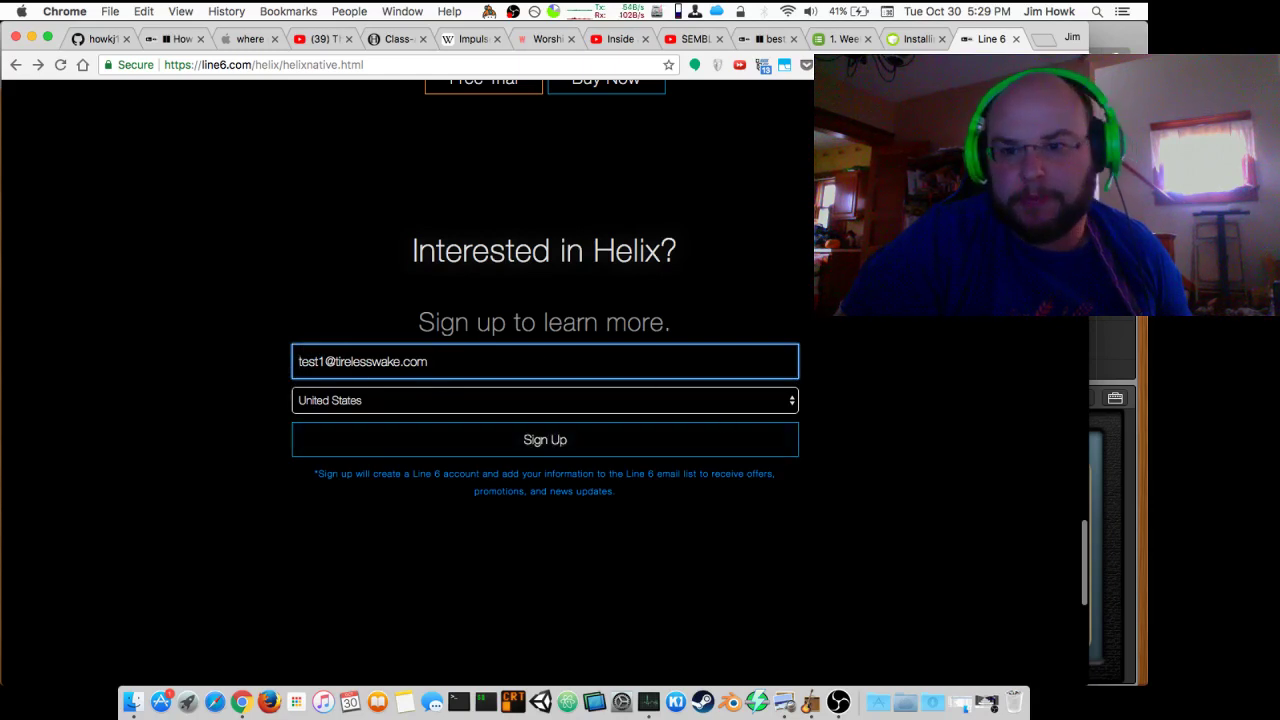
pyautogui.scroll(3, 545, 380)
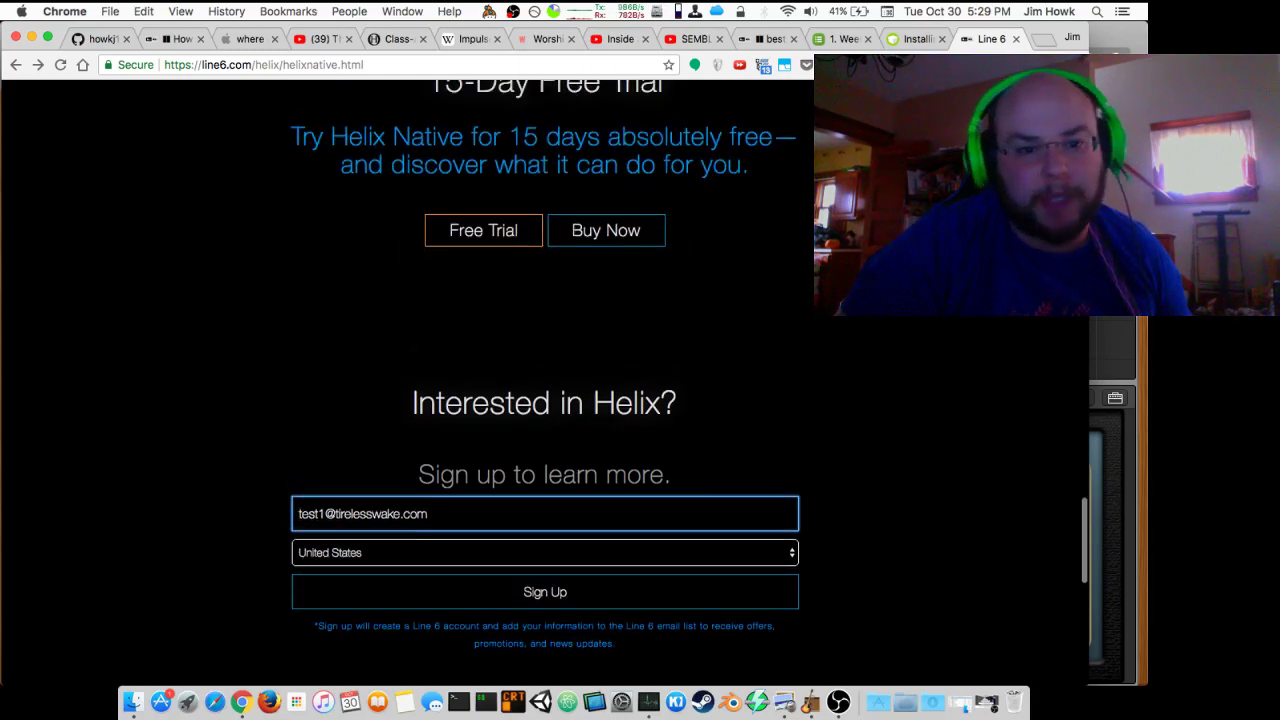
pyautogui.scroll(2, 532, 300)
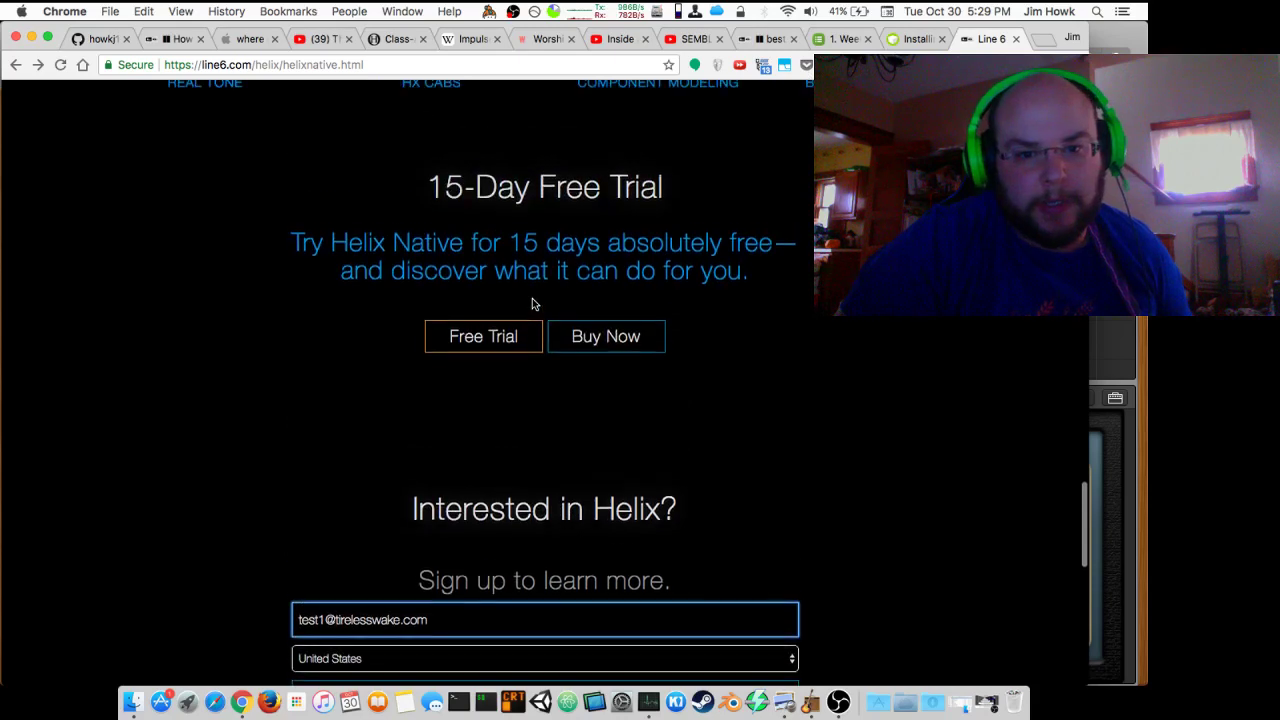
# Request the Helix Native 1.70 trial download and show the Downloads stack
pyautogui.click(470, 341)
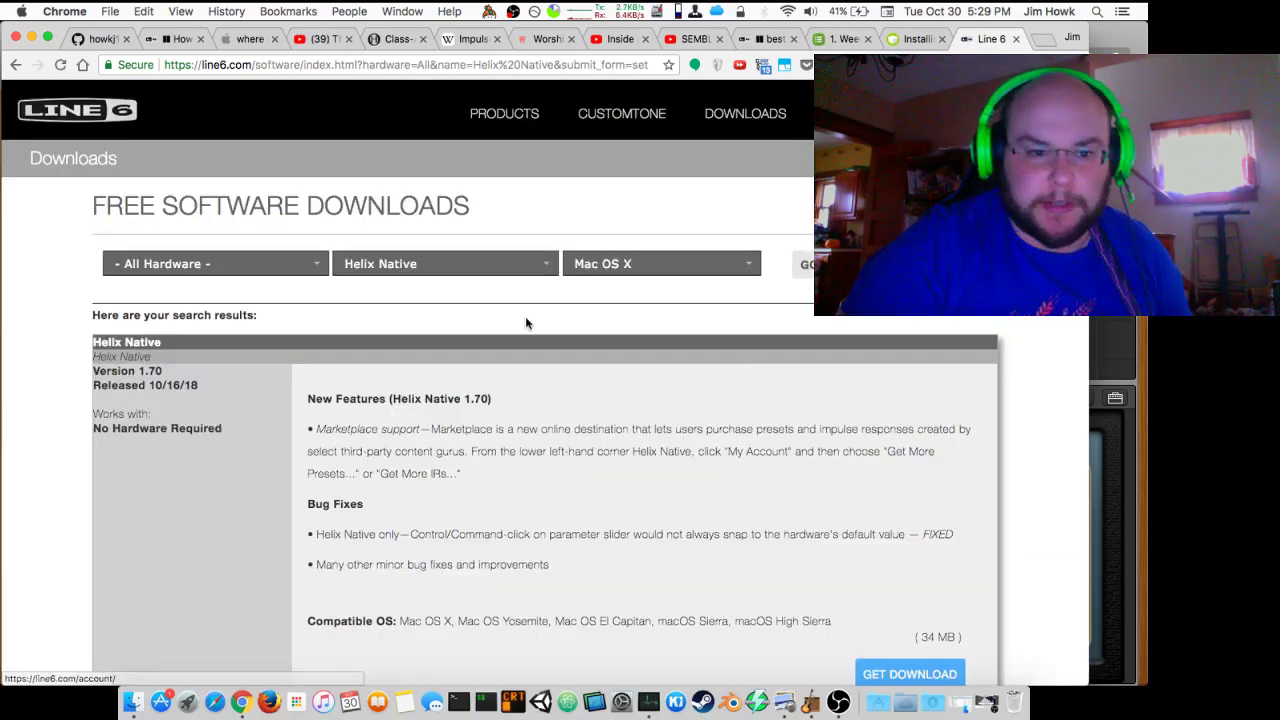
pyautogui.scroll(-4, 268, 376)
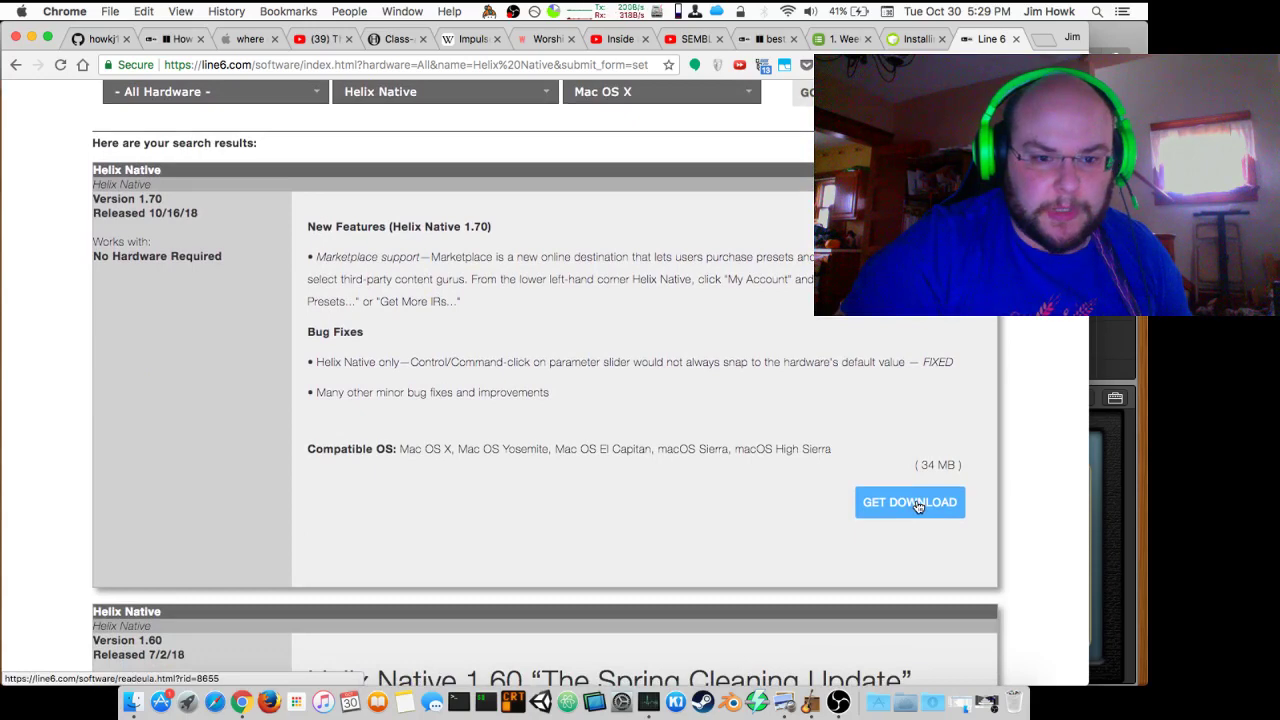
pyautogui.click(918, 506)
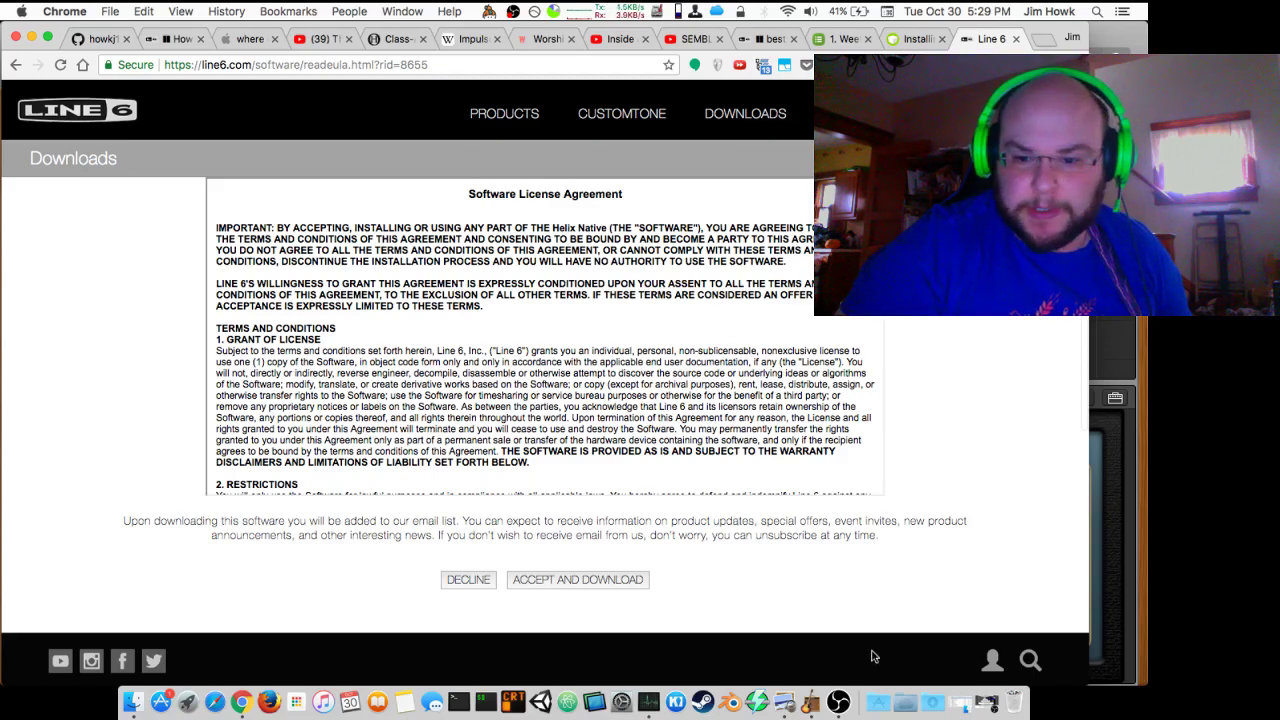
pyautogui.click(940, 703)
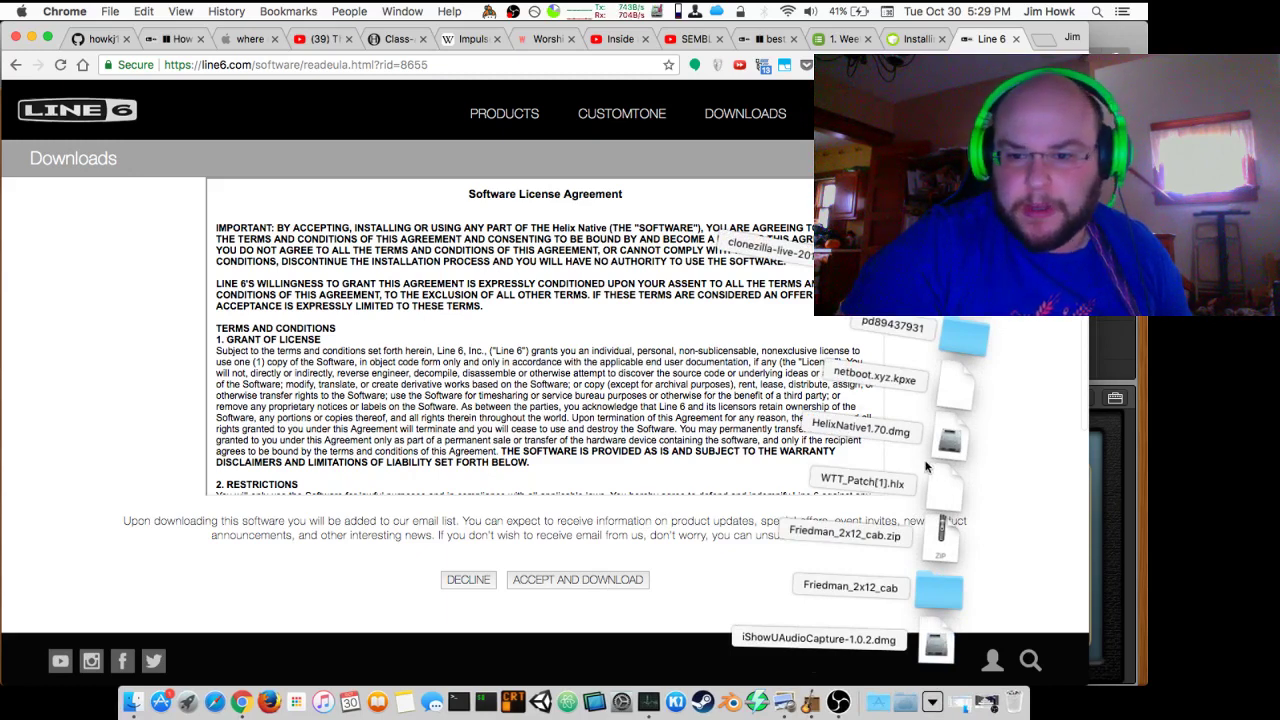
# Open HelixNative1.70.dmg, select Helix Native.pkg, close the installer and return to the browser space
pyautogui.click(950, 440)
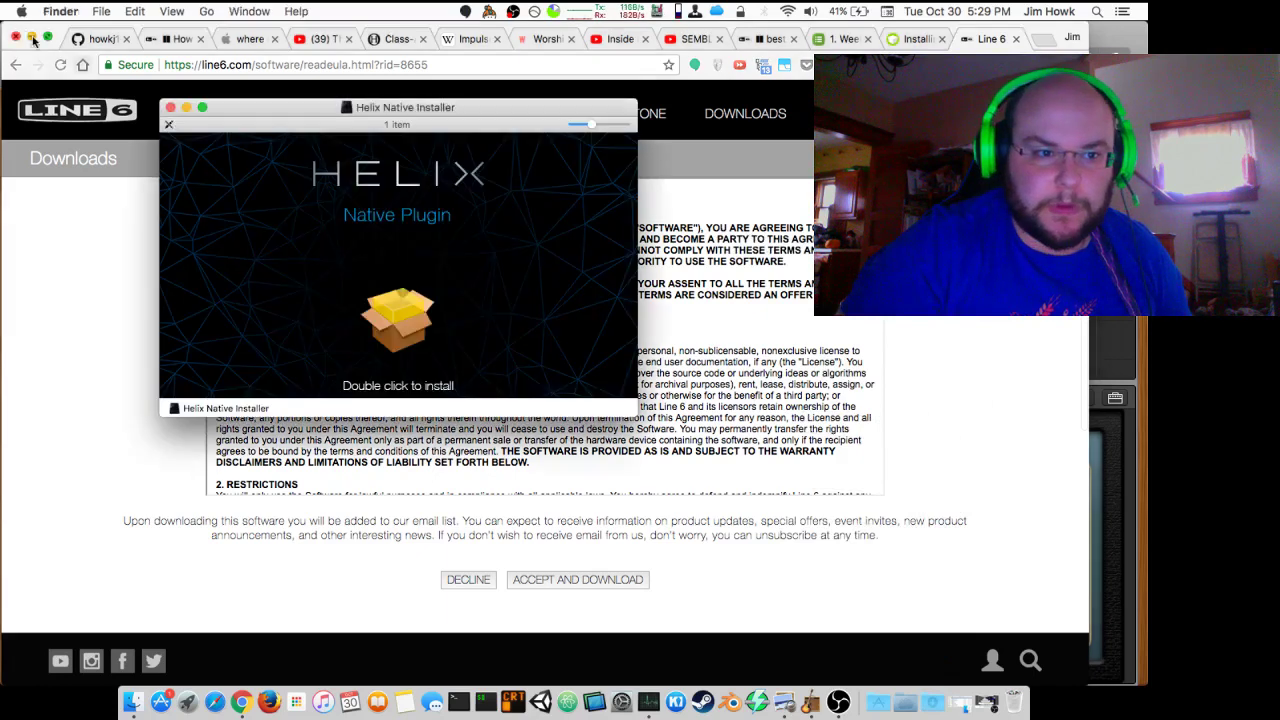
pyautogui.click(390, 310)
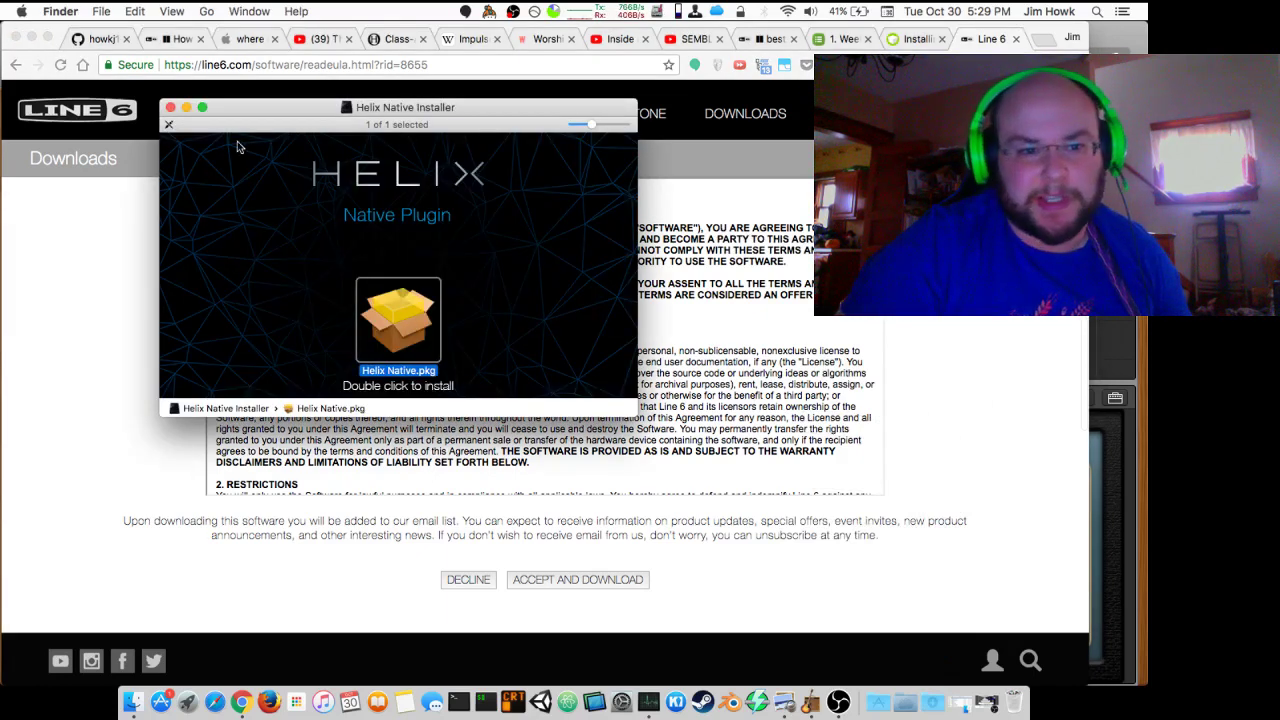
pyautogui.click(170, 108)
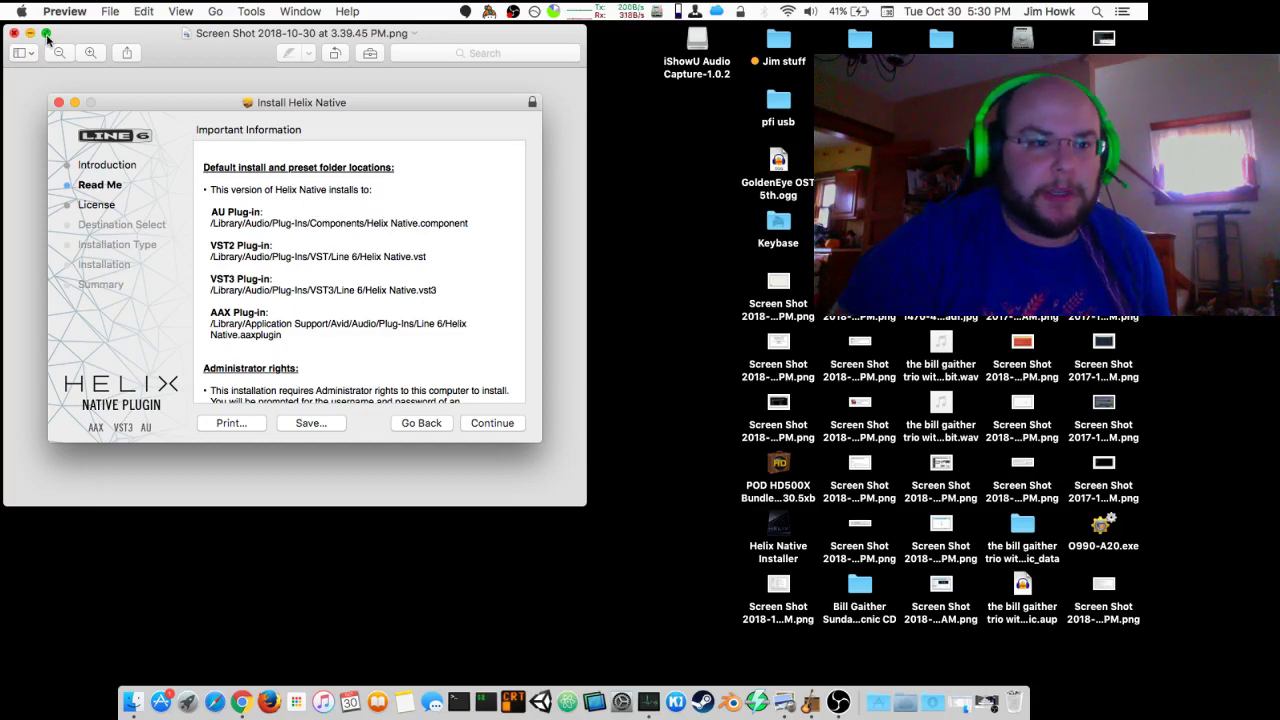
pyautogui.hotkey('ctrl', 'Left')
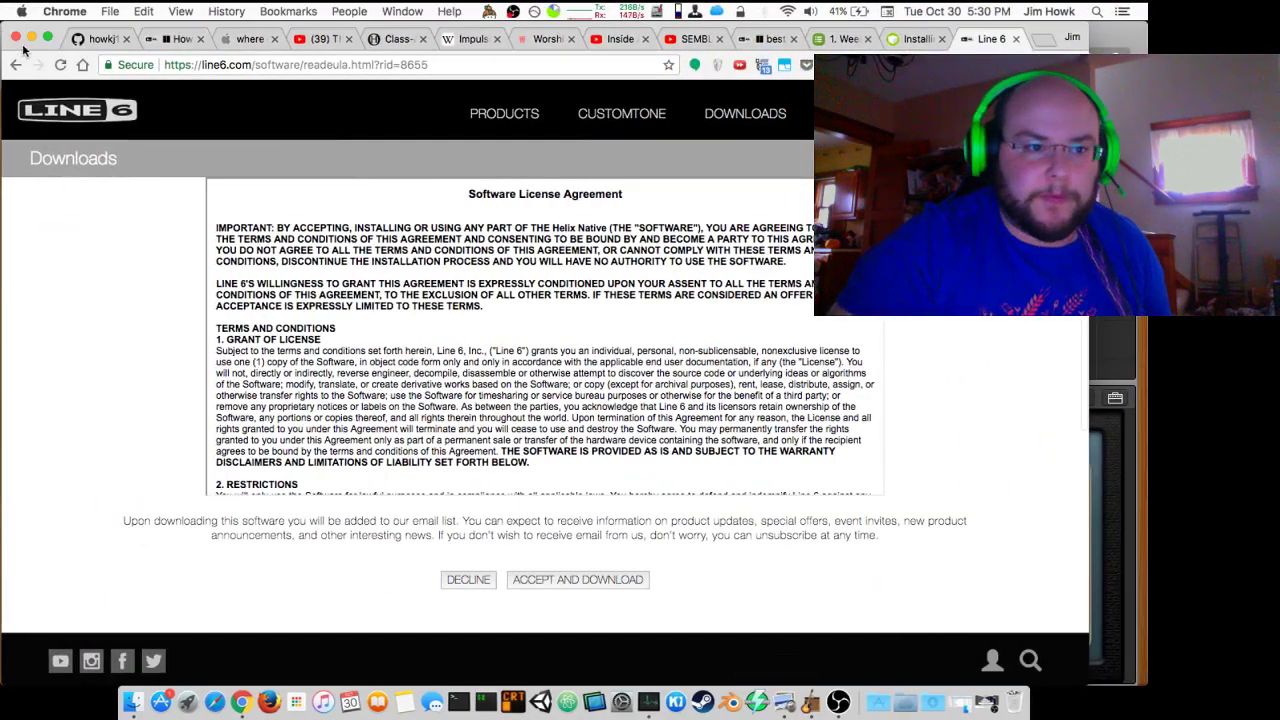
# Read the How to Find Helix Native in Garage Band article, then minimize Chrome
pyautogui.click(166, 40)
pyautogui.scroll(3, 216, 228)
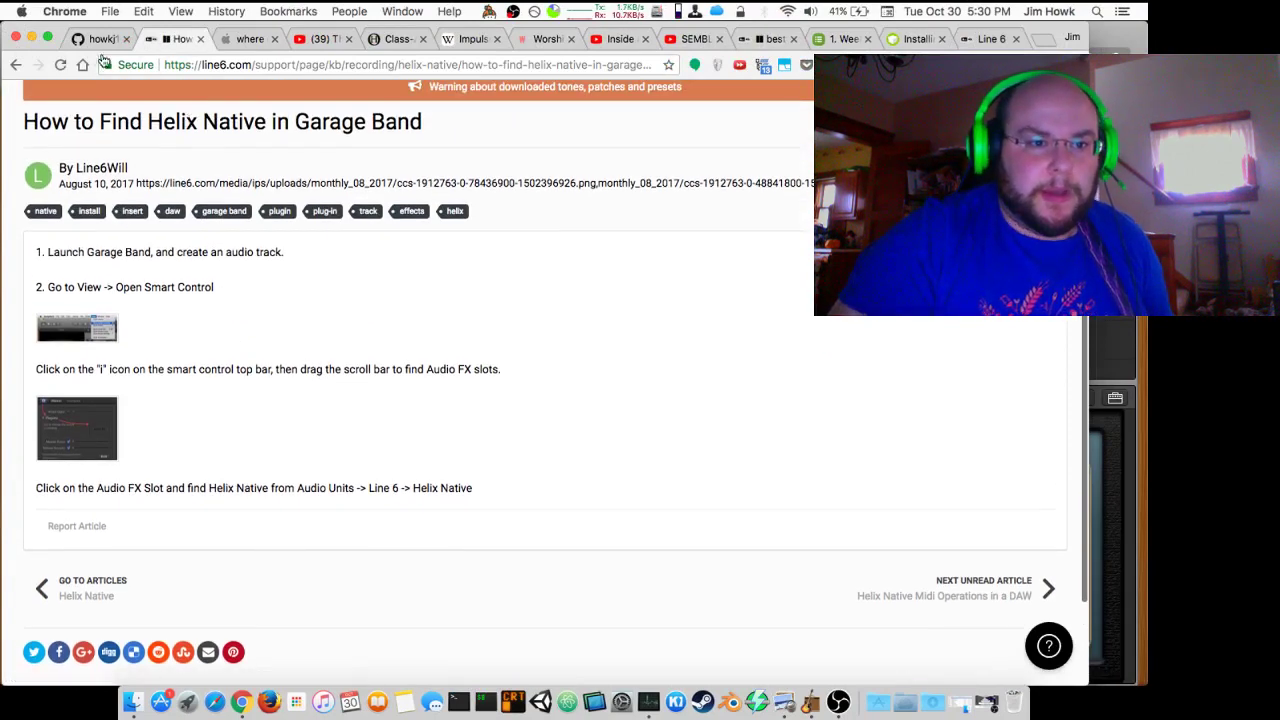
pyautogui.click(31, 38)
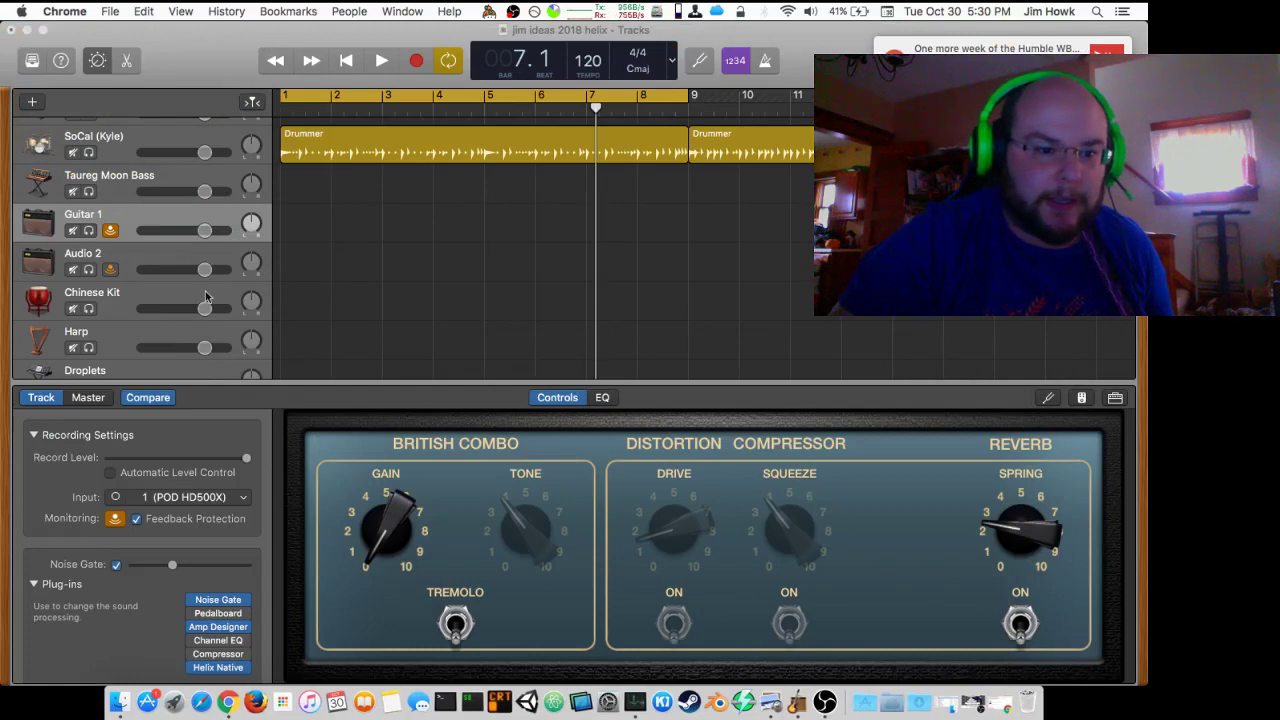
# Make GarageBand the active application
pyautogui.scroll(-2, 69, 538)
pyautogui.scroll(2, 72, 505)
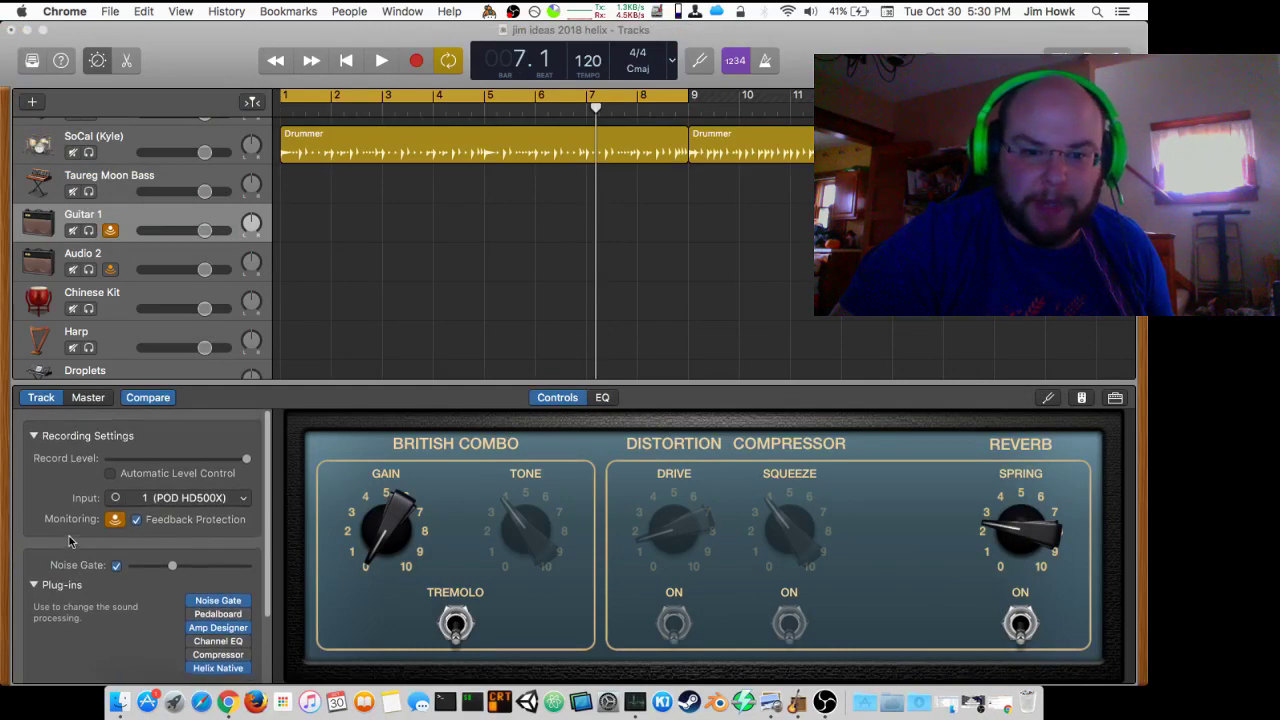
pyautogui.click(110, 11)
pyautogui.click(85, 38)
pyautogui.click(85, 38)
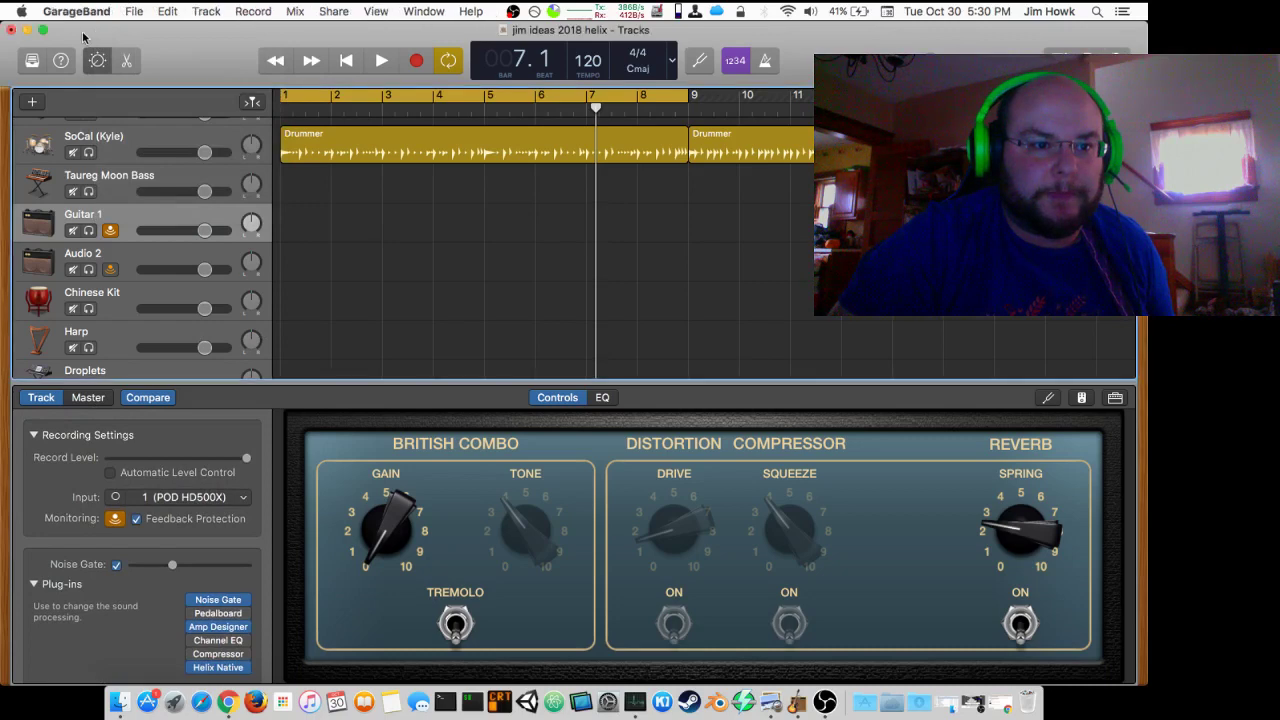
# Start a new project without saving the old one, using the Amp Collection template
pyautogui.click(139, 10)
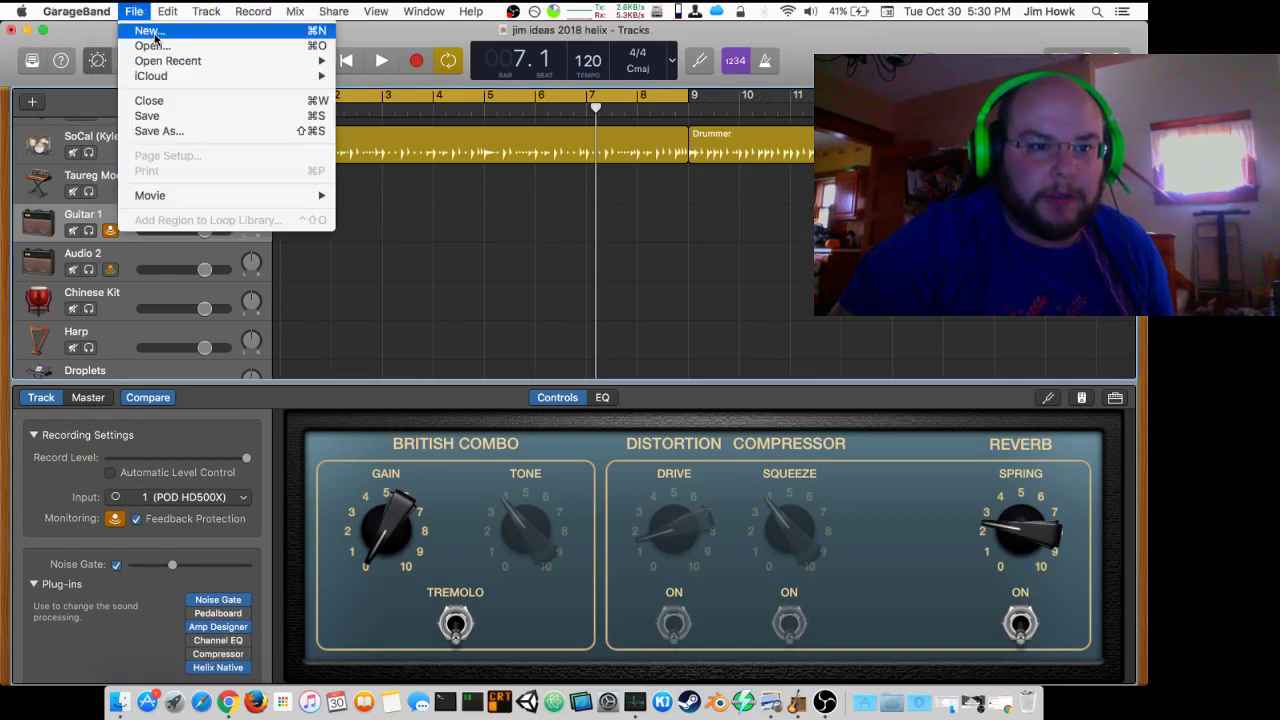
pyautogui.click(152, 31)
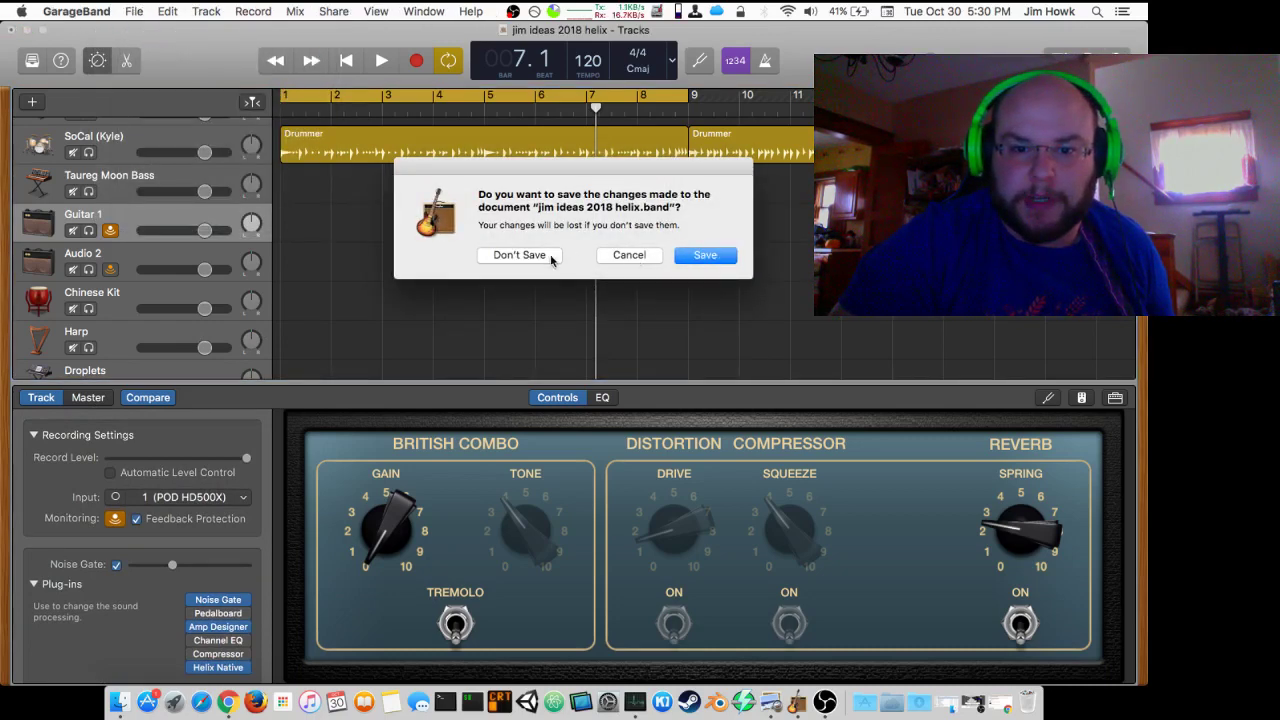
pyautogui.click(532, 260)
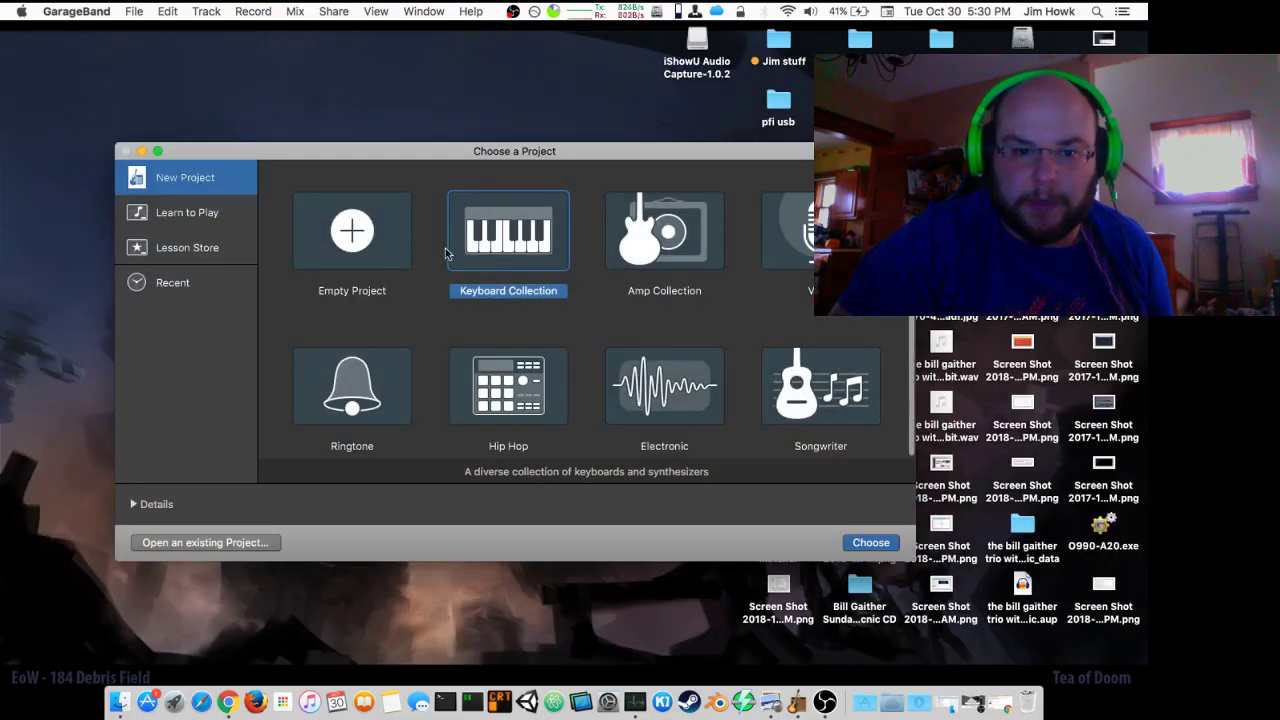
pyautogui.click(340, 240)
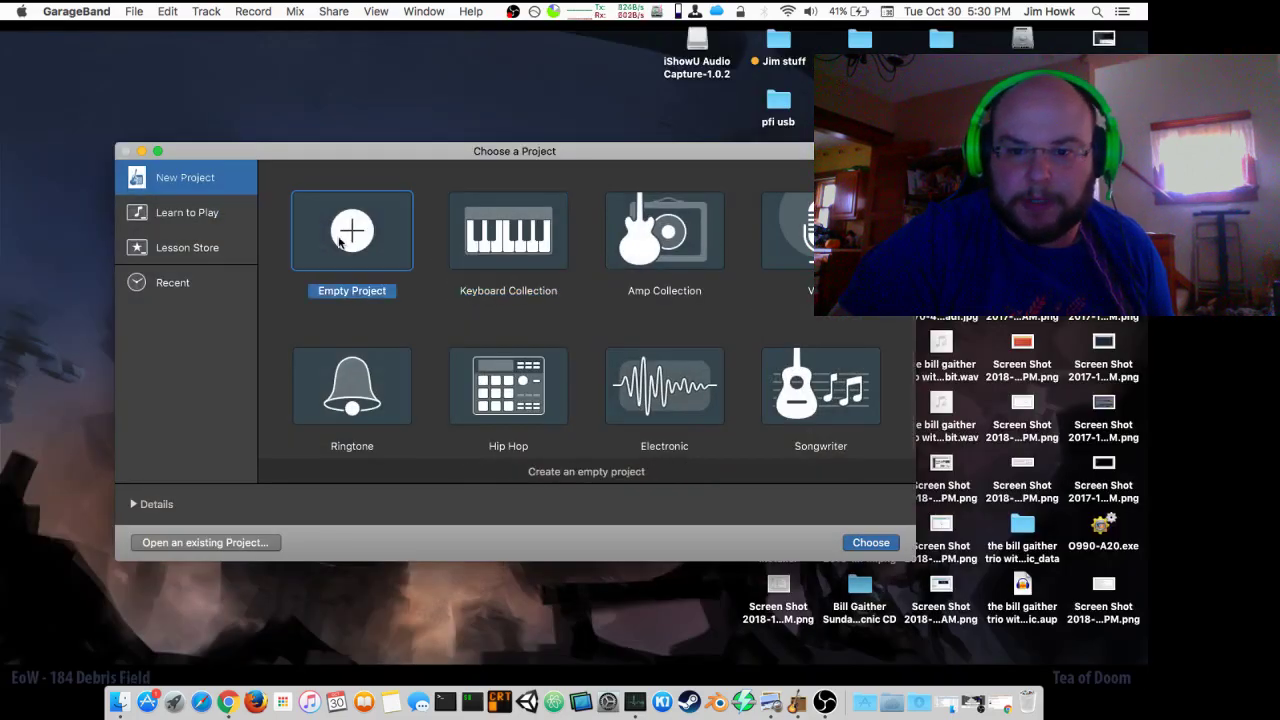
pyautogui.click(693, 263)
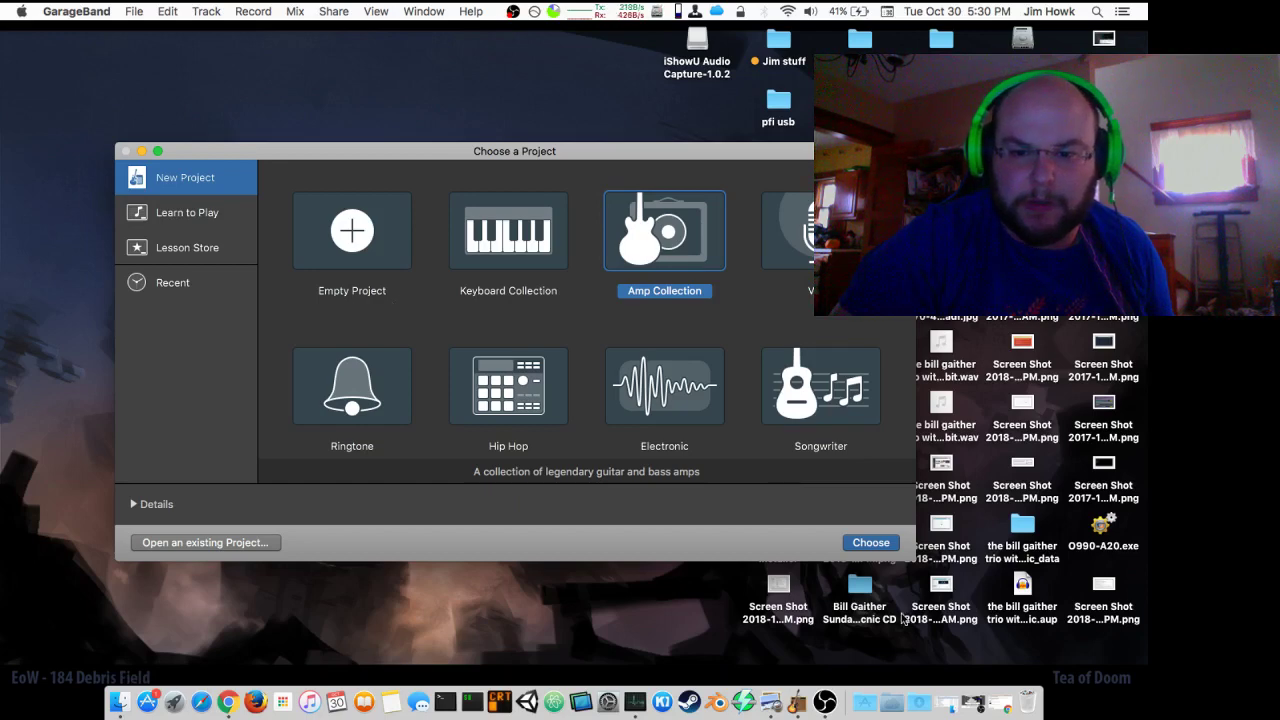
pyautogui.click(883, 550)
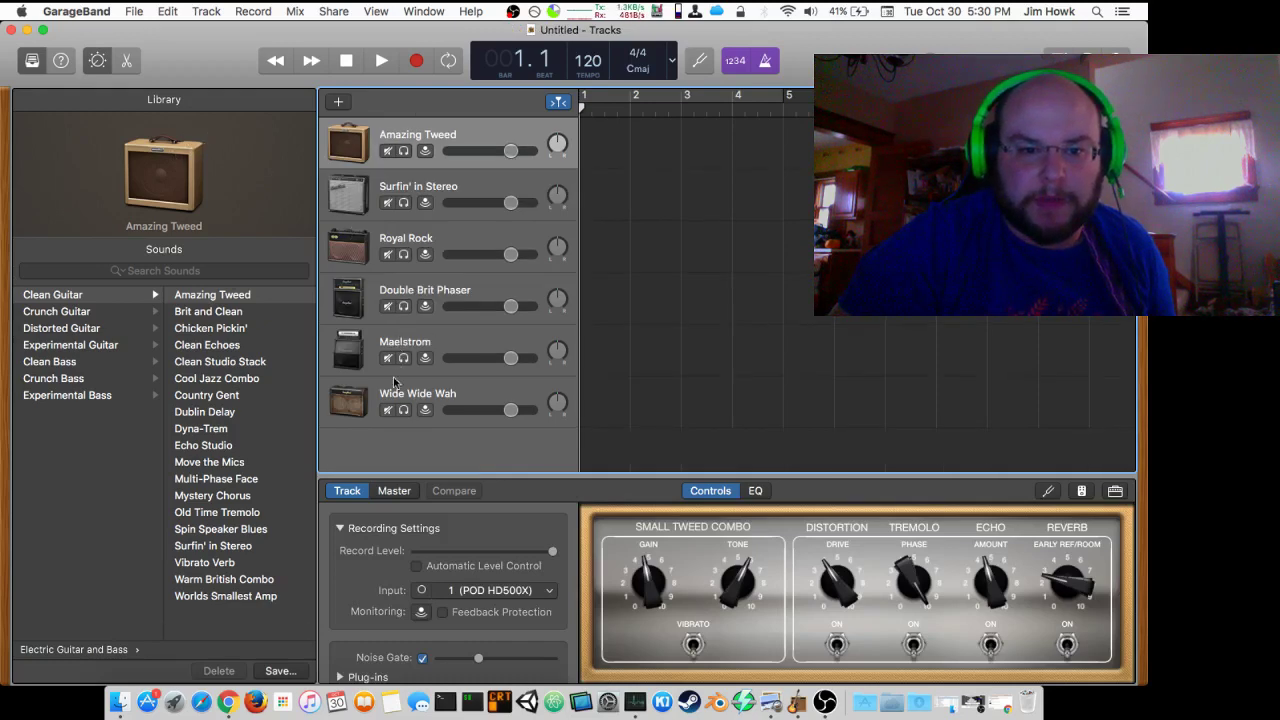
# Begin a new guitar/bass track on Input 1, then open System Preferences from the Dock
pyautogui.click(340, 103)
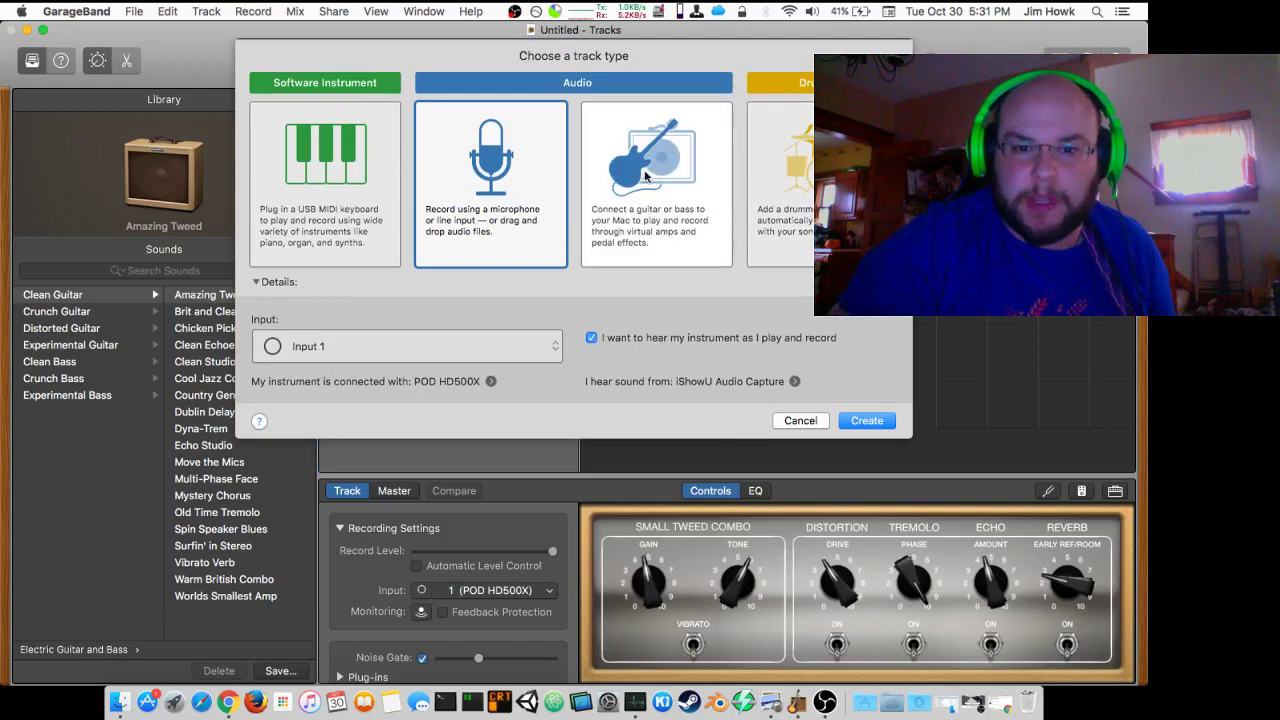
pyautogui.click(646, 176)
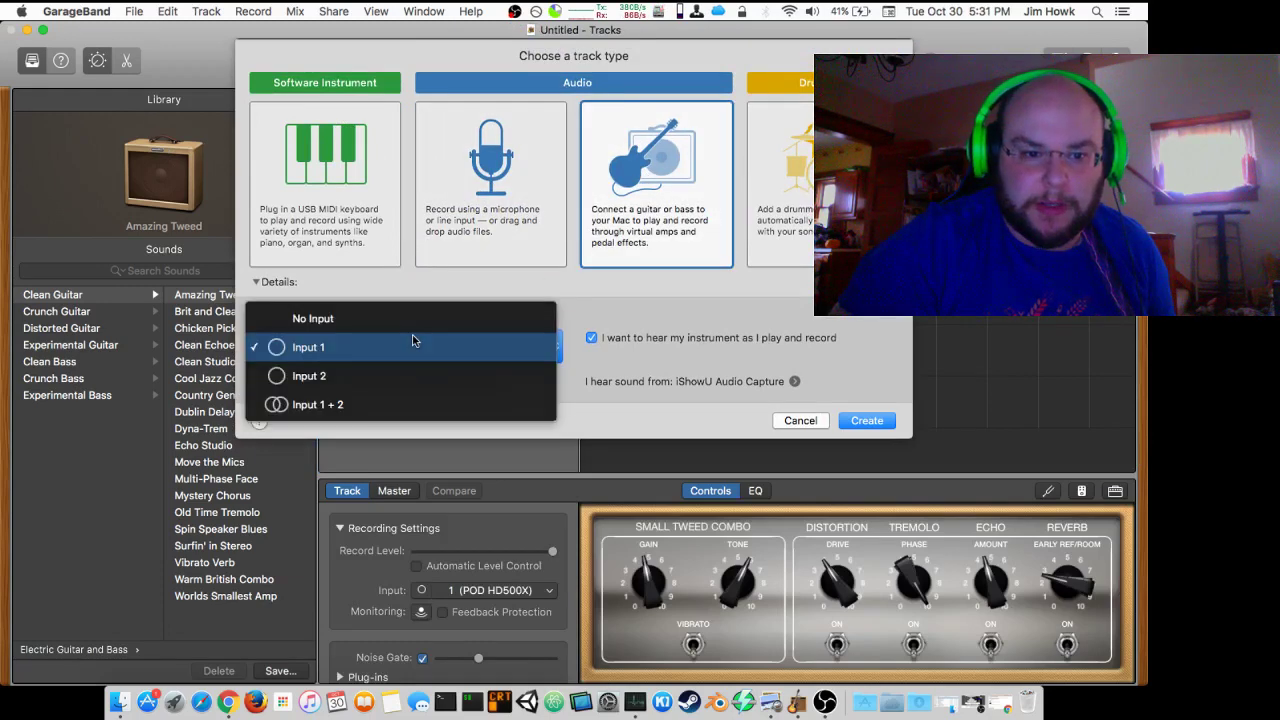
pyautogui.click(378, 353)
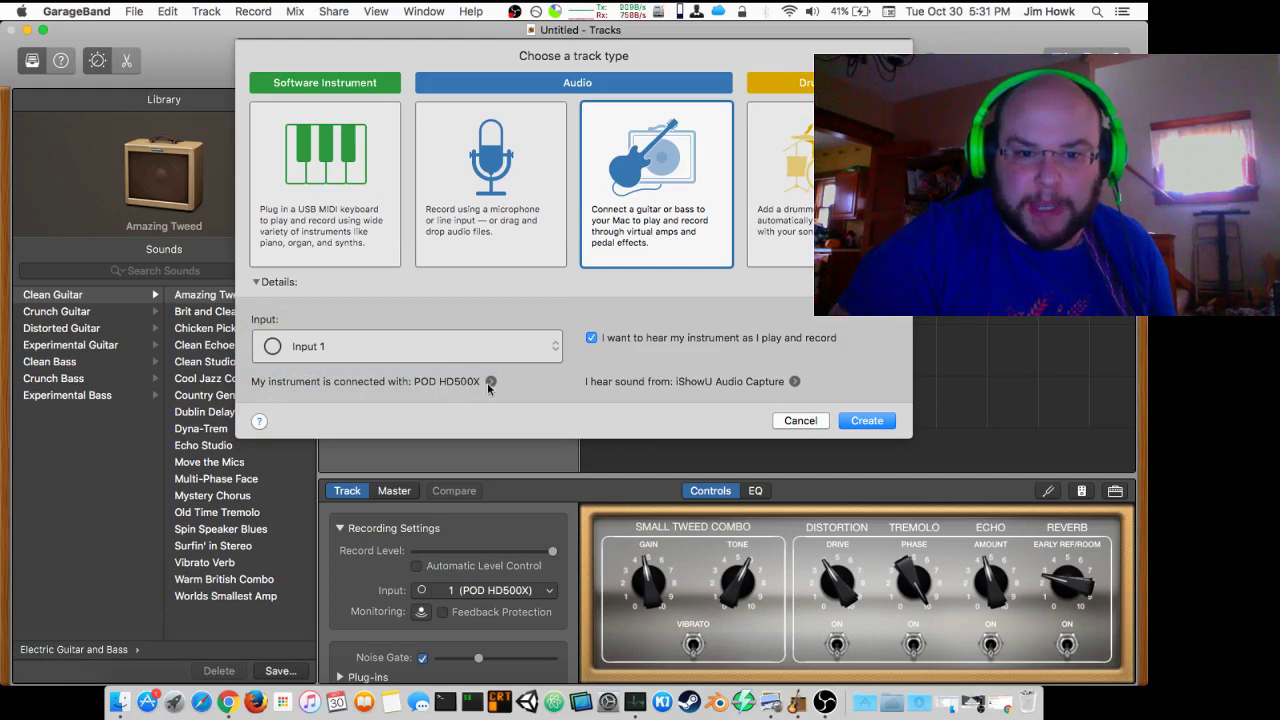
pyautogui.click(608, 701)
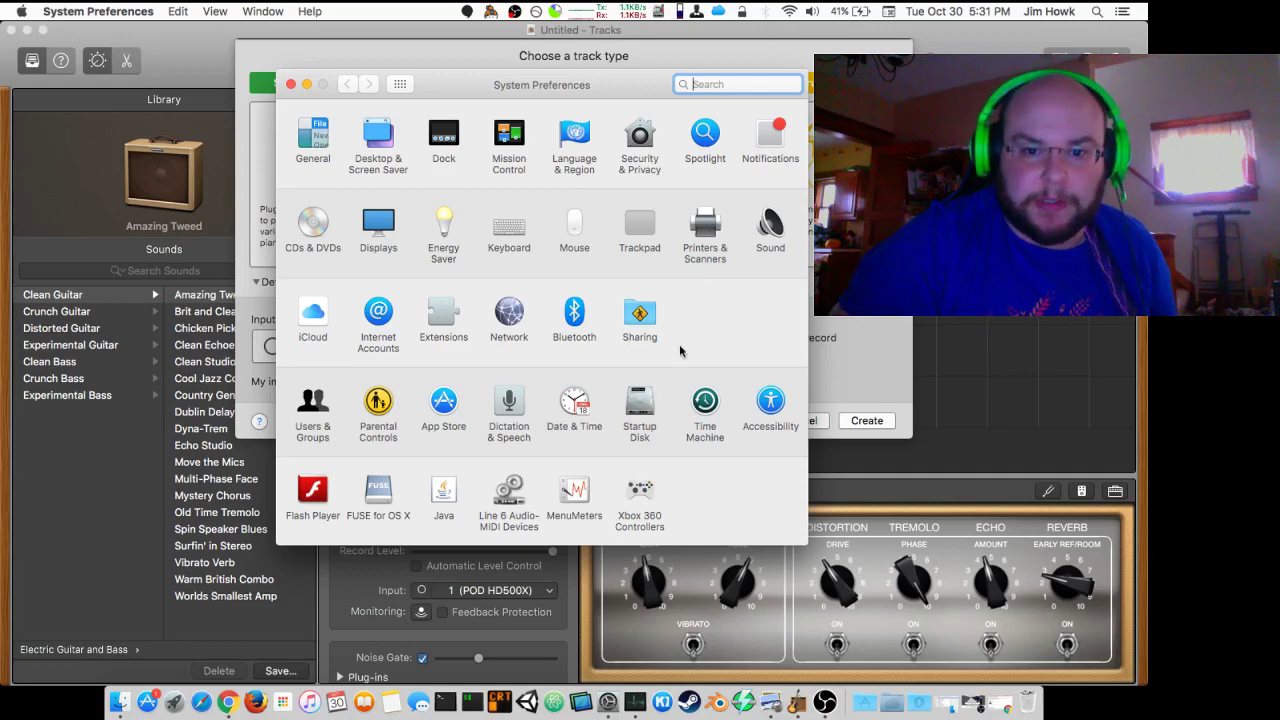
# Browse the Line6 applications folder and its Line 6 Drivers folder
pyautogui.click(863, 700)
pyautogui.scroll(-5, 900, 418)
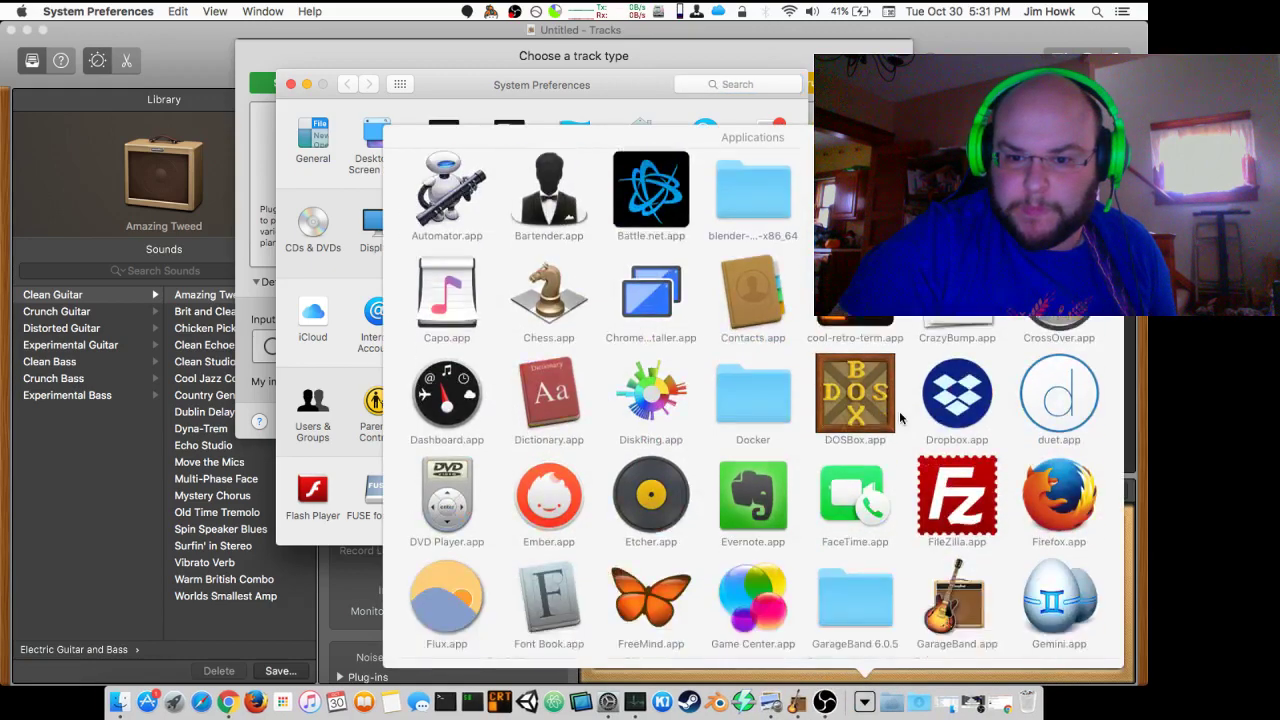
pyautogui.scroll(-2, 900, 418)
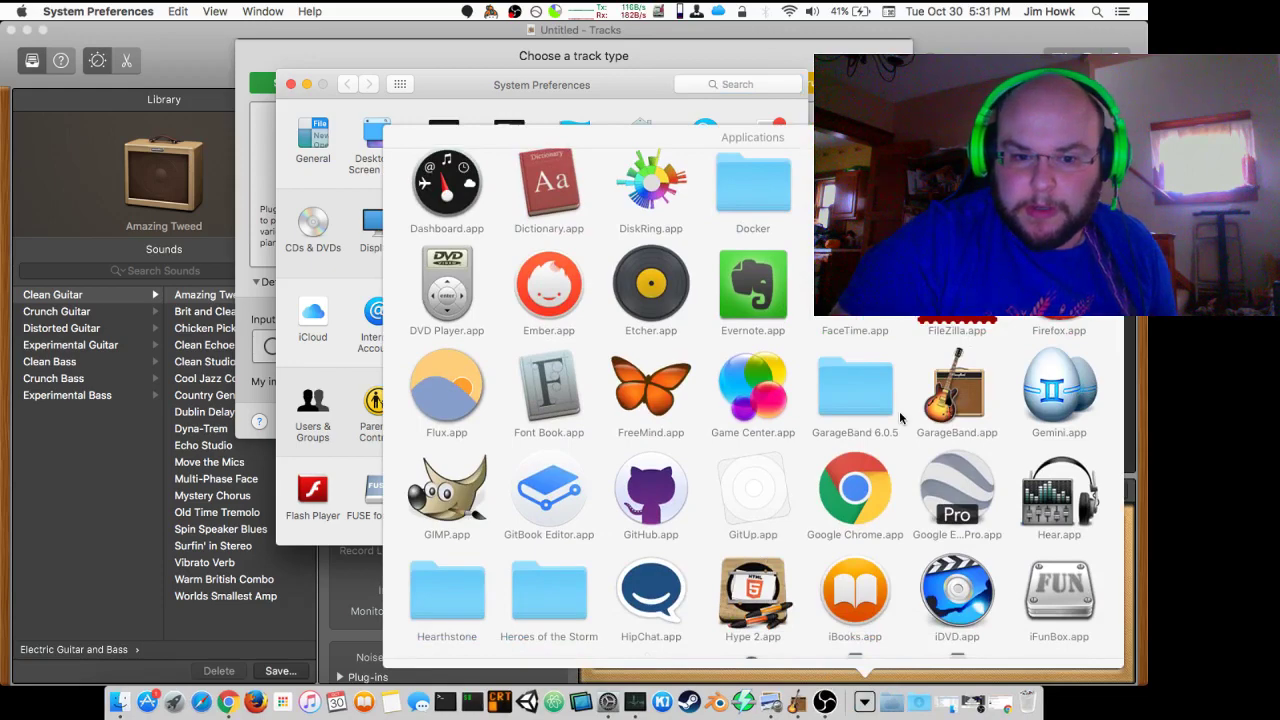
pyautogui.scroll(-5, 900, 418)
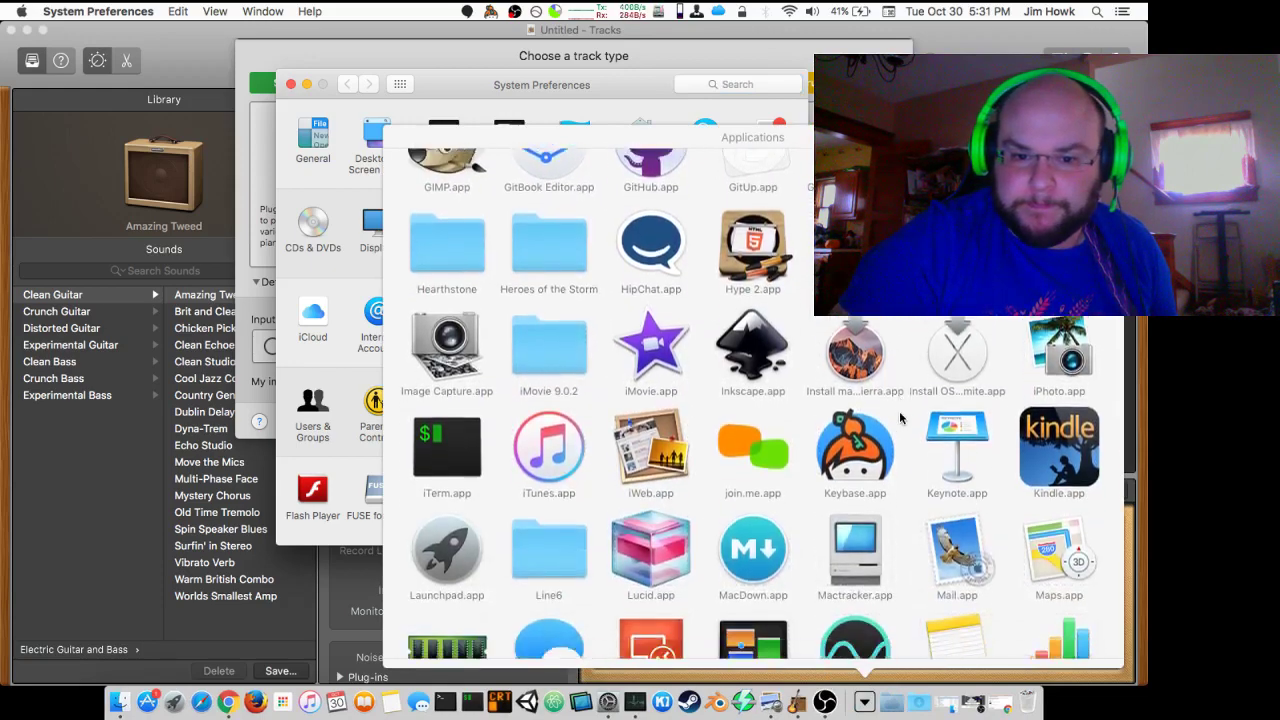
pyautogui.scroll(-2, 900, 418)
pyautogui.click(538, 454)
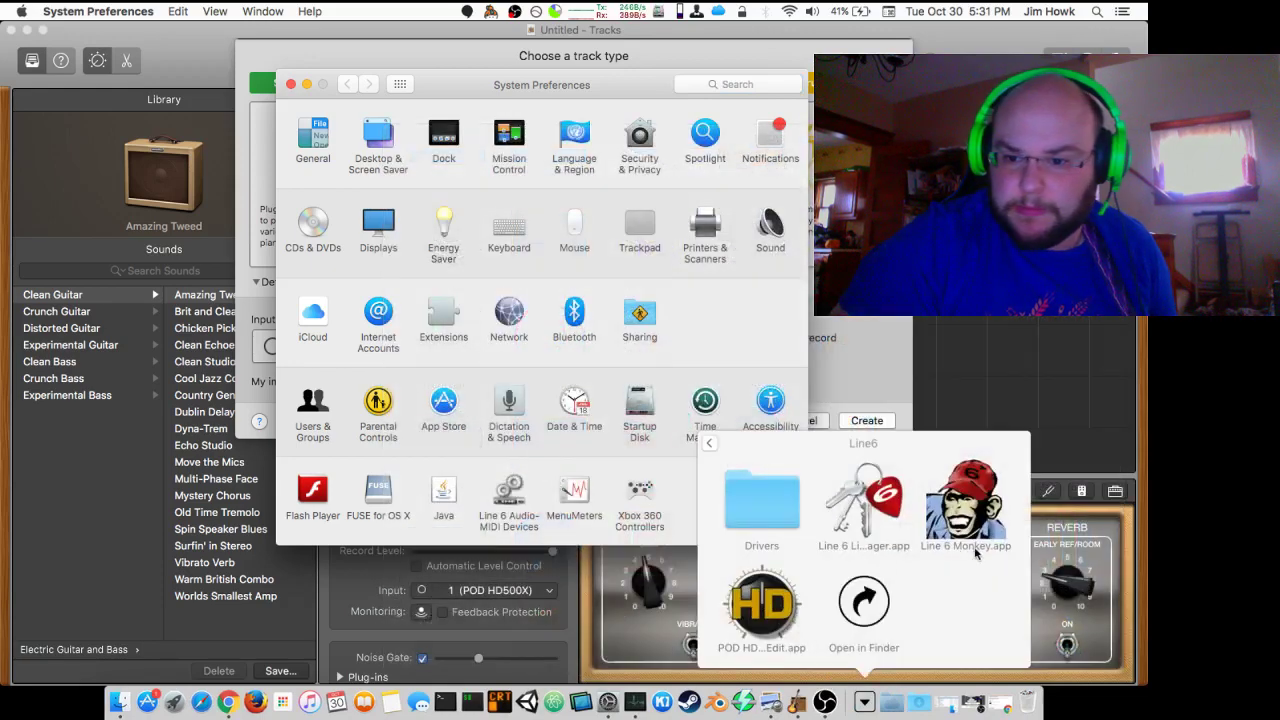
pyautogui.click(762, 500)
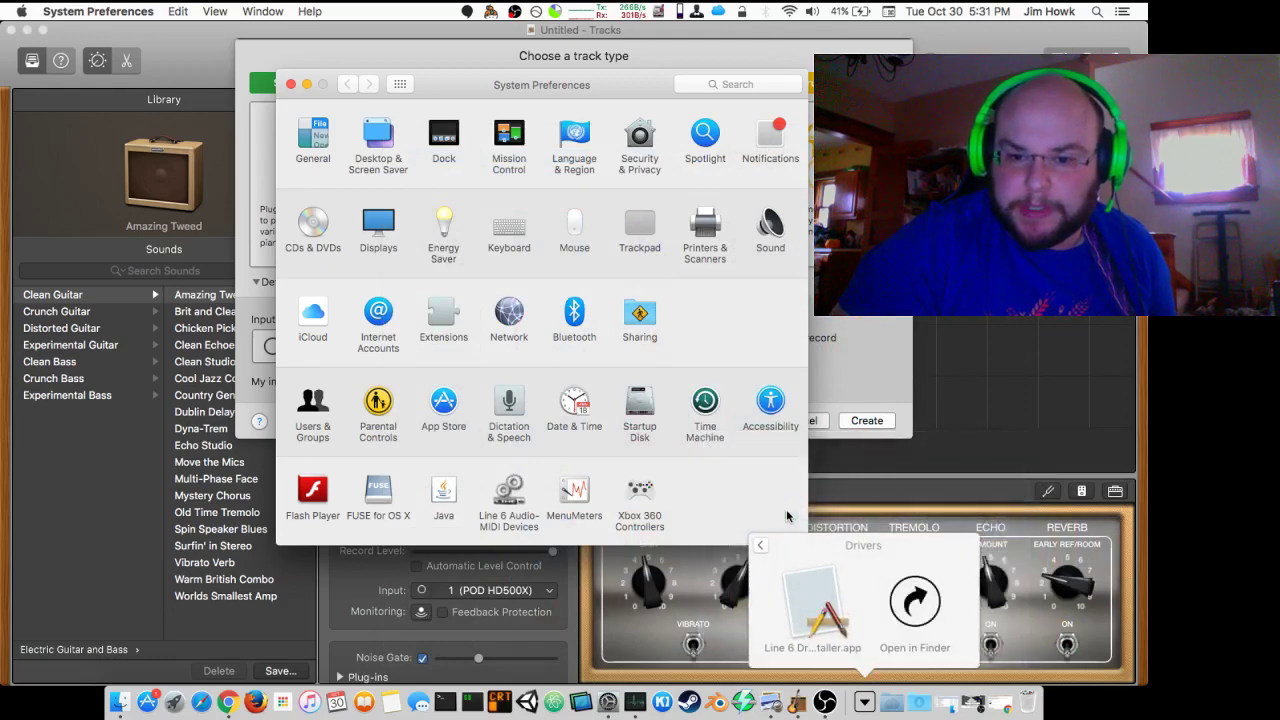
pyautogui.click(763, 545)
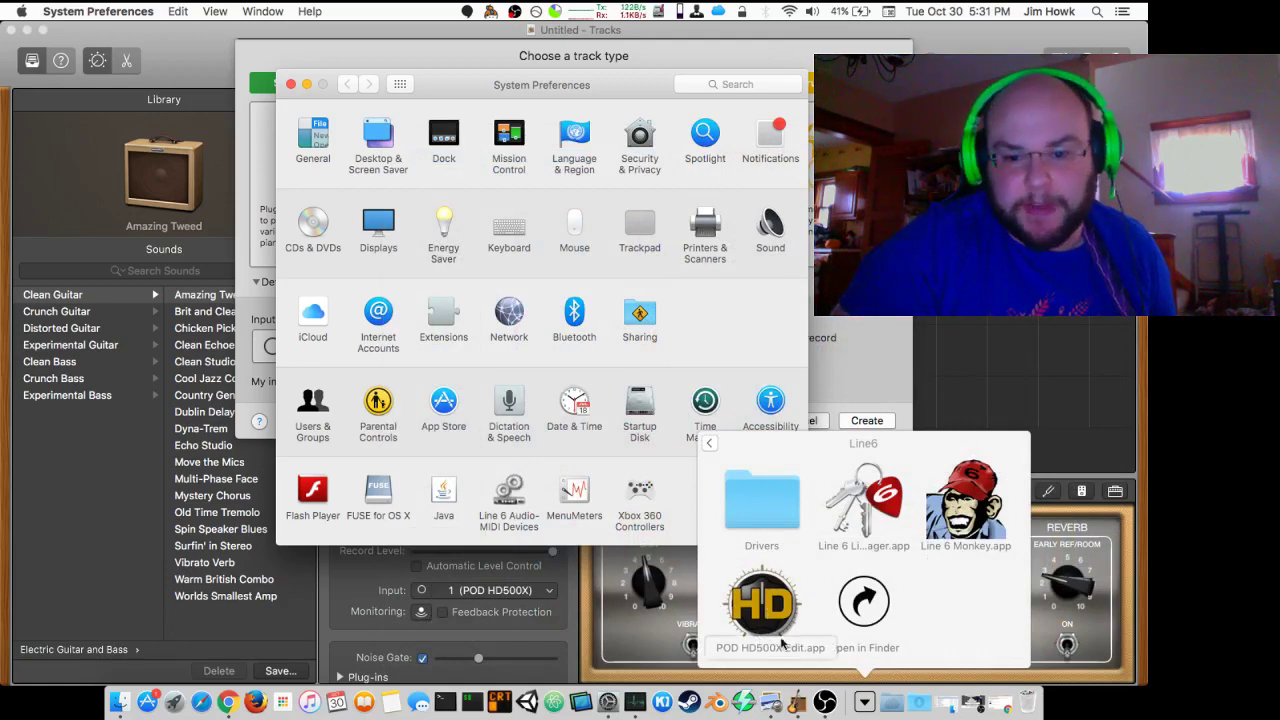
# Find POD HD500X in the Sound input devices and close System Preferences
pyautogui.click(748, 333)
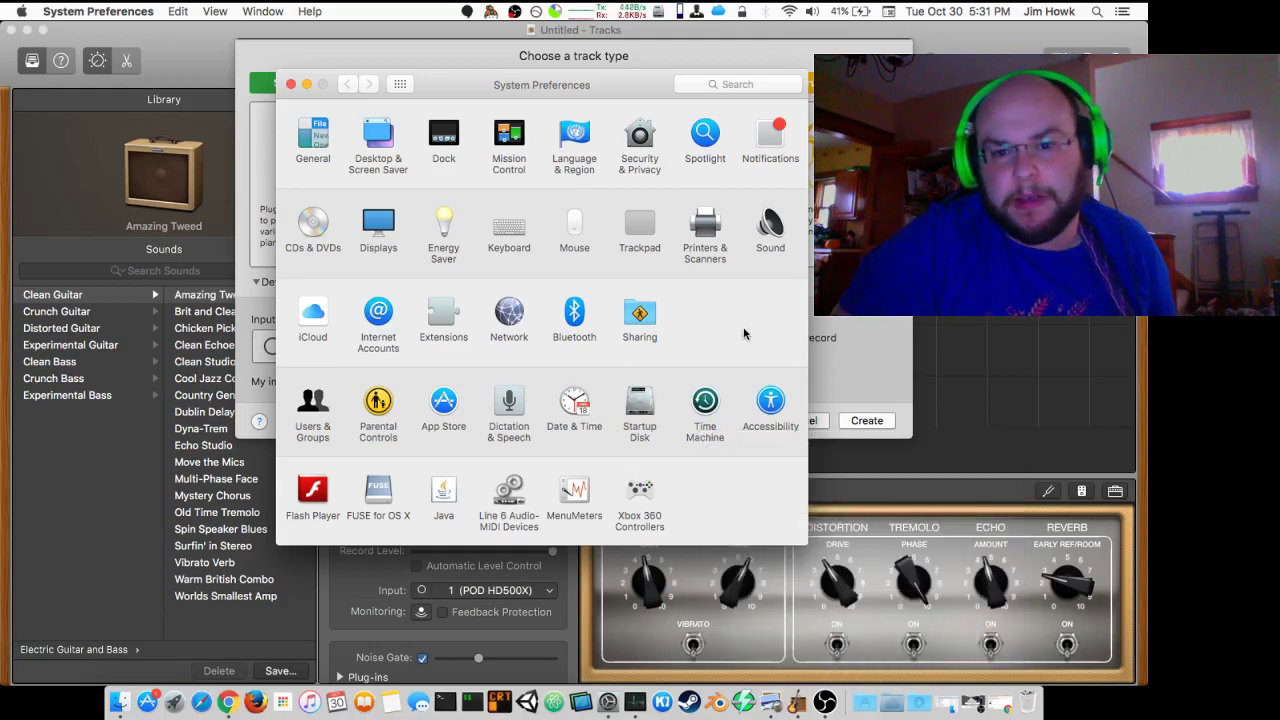
pyautogui.click(760, 241)
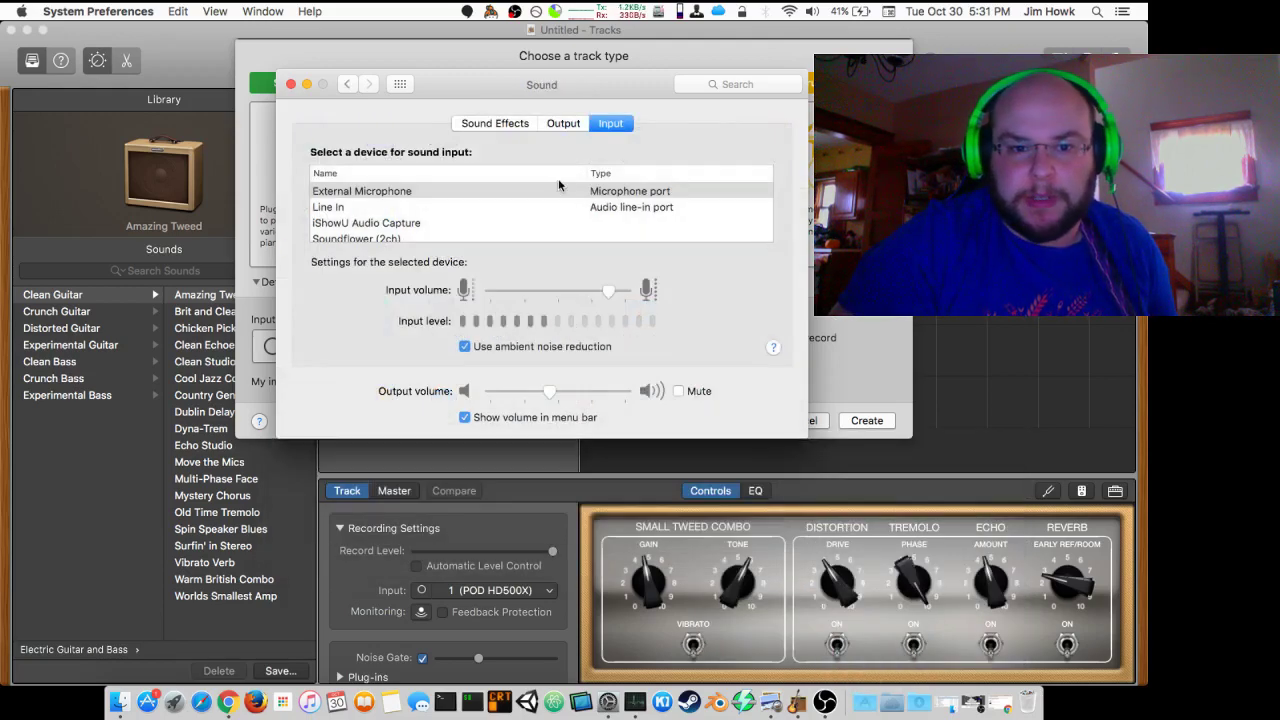
pyautogui.scroll(-3, 431, 190)
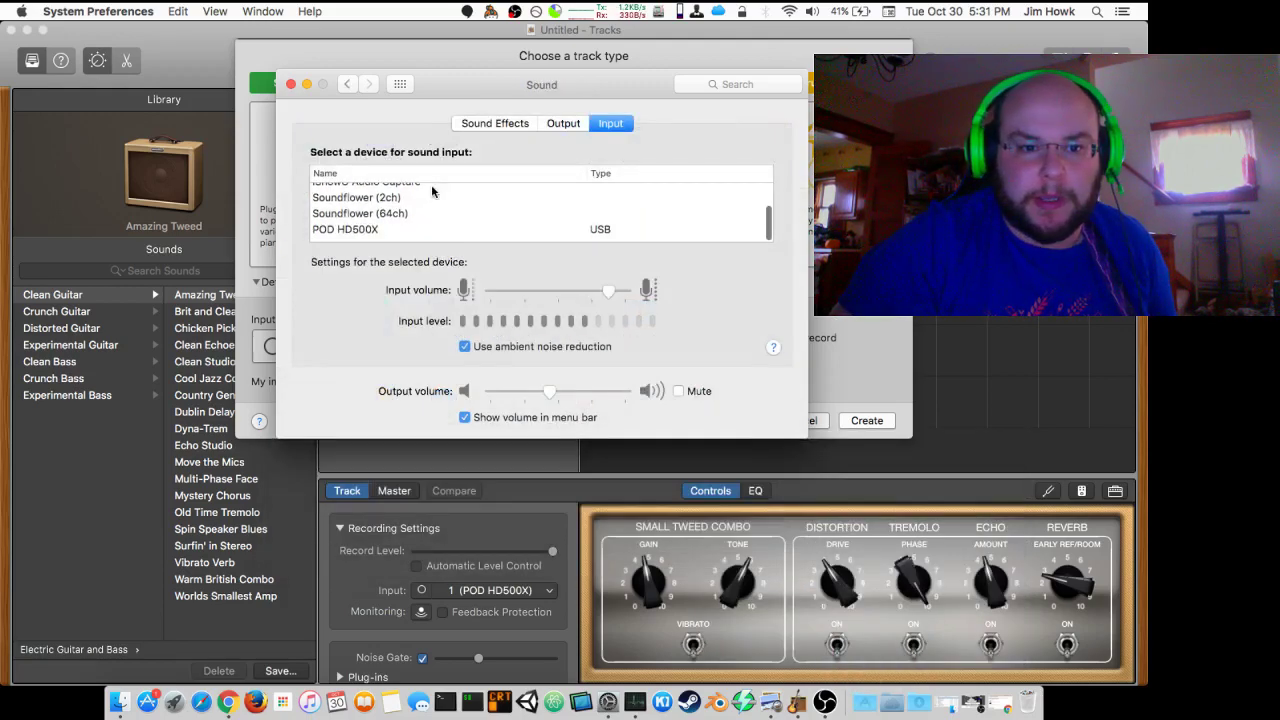
pyautogui.click(291, 85)
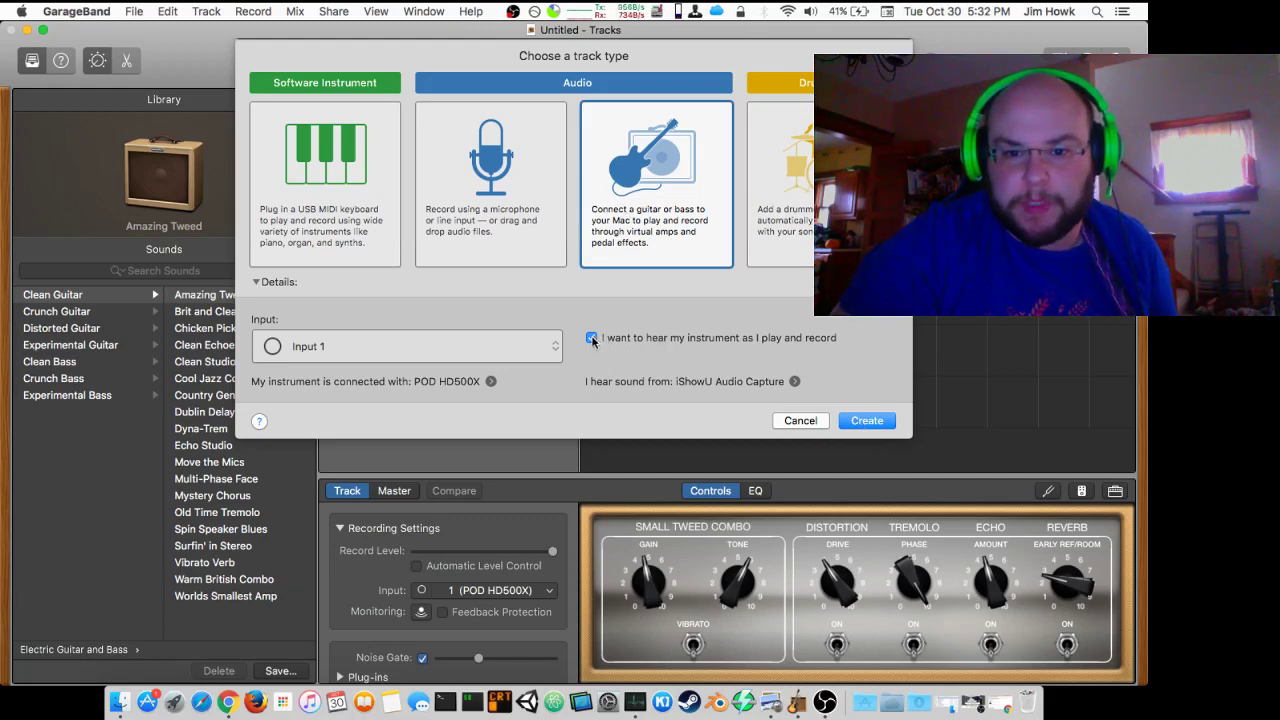
# Check the Audio/MIDI device settings, then create the Guitar 1 track with Brit and Clean
pyautogui.click(795, 382)
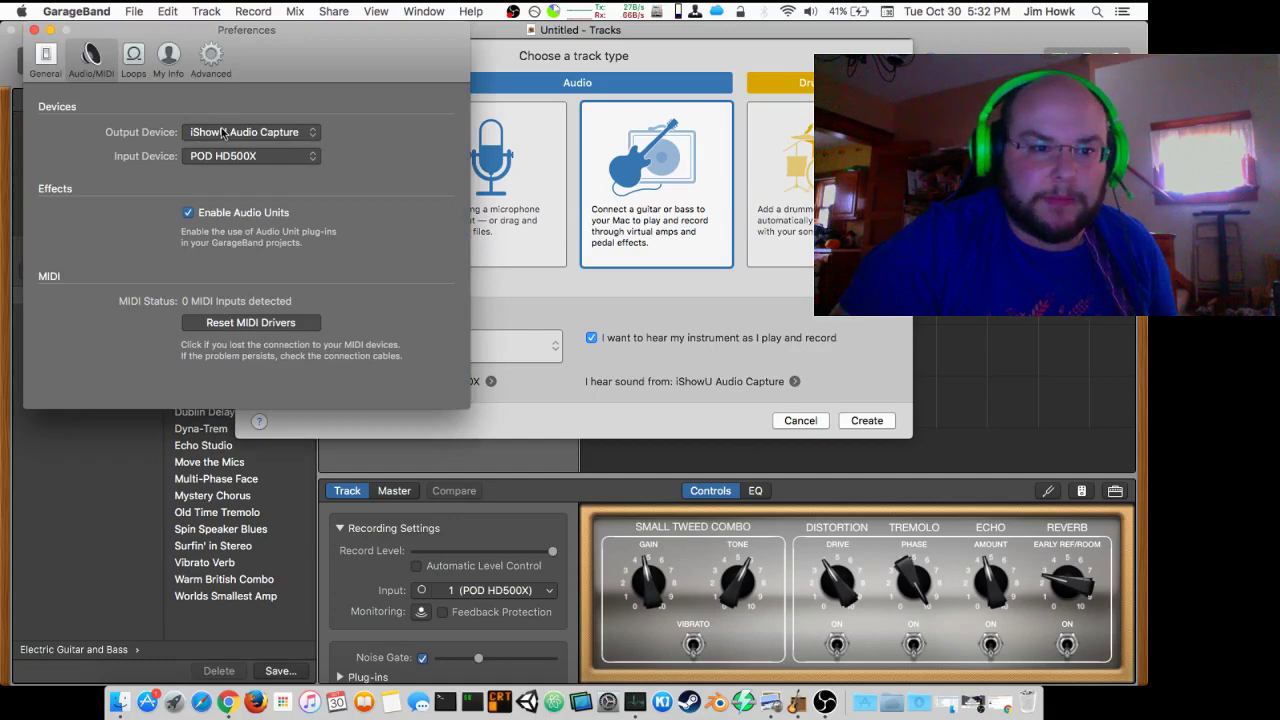
pyautogui.click(34, 31)
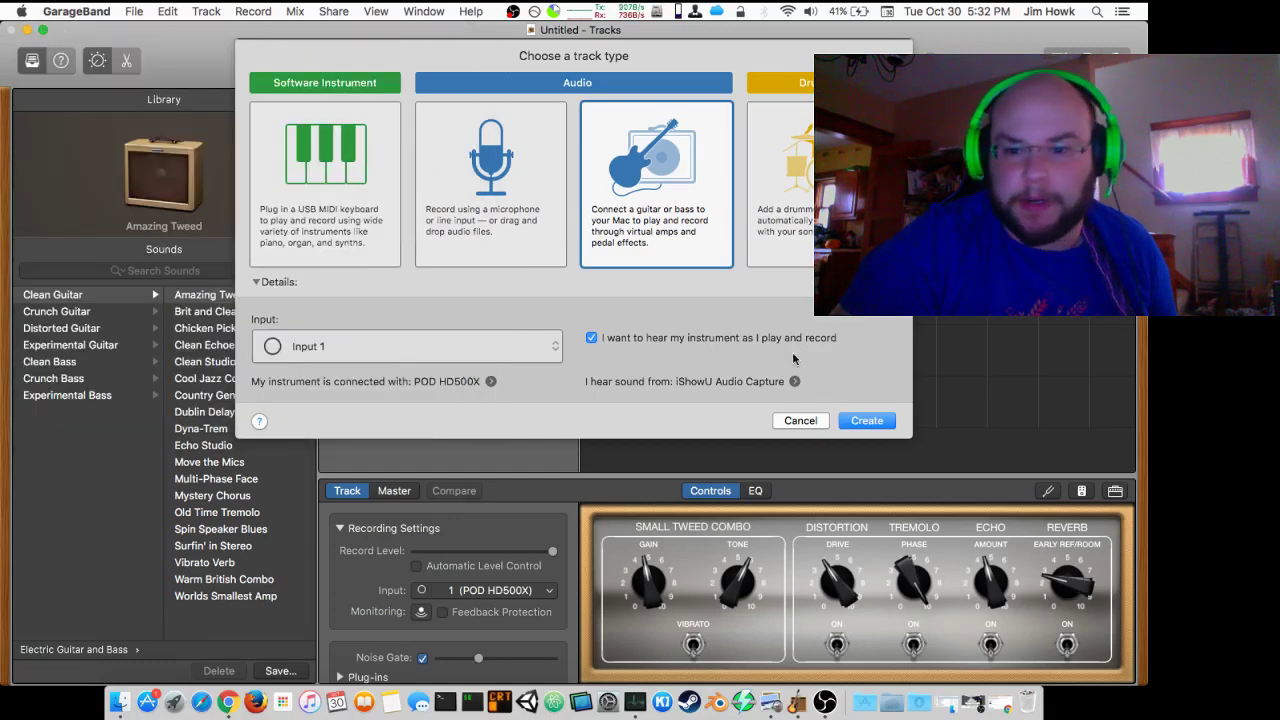
pyautogui.click(862, 421)
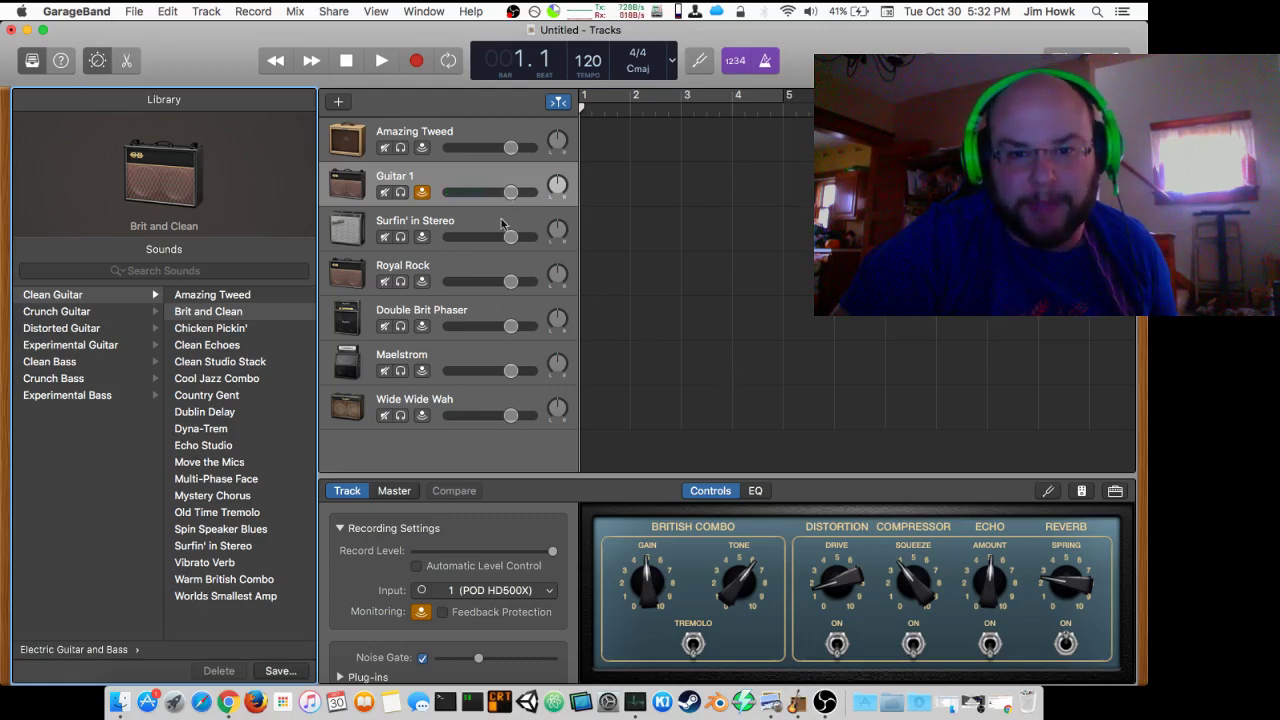
# In Preferences, keep iShowU Audio Capture as output and POD HD500X as input, then close
pyautogui.click(128, 12)
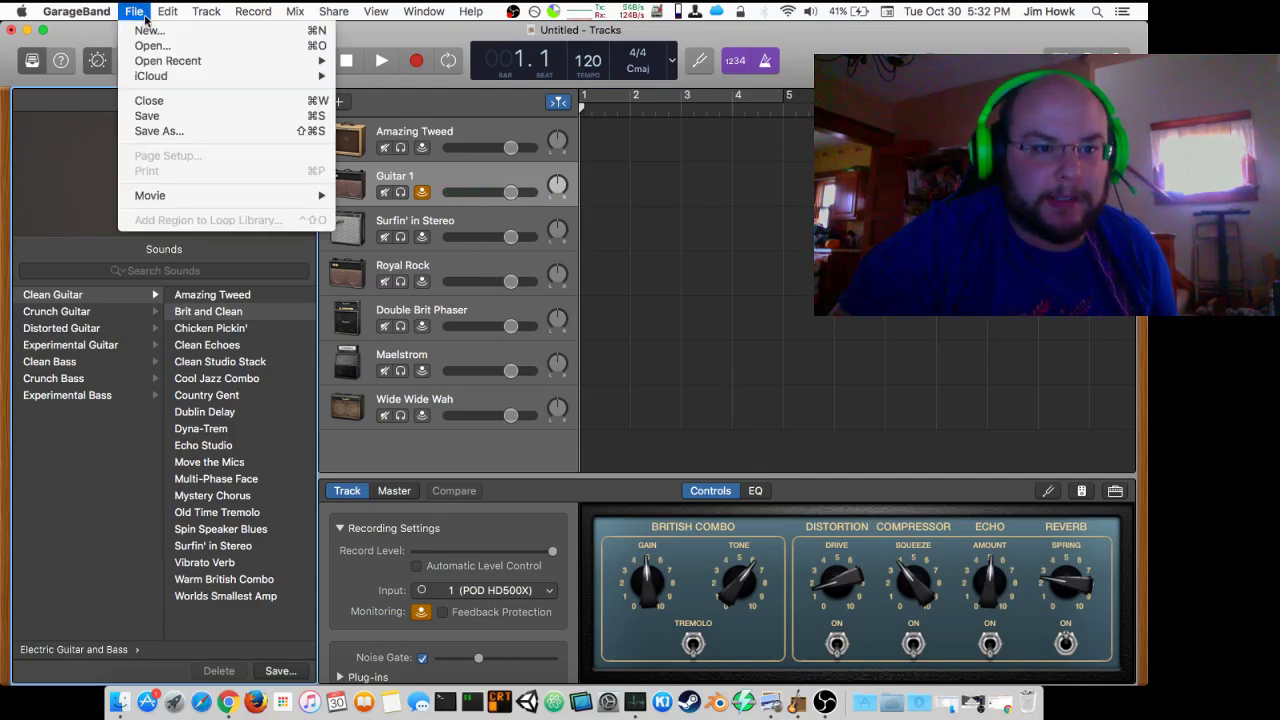
pyautogui.click(138, 12)
pyautogui.click(99, 12)
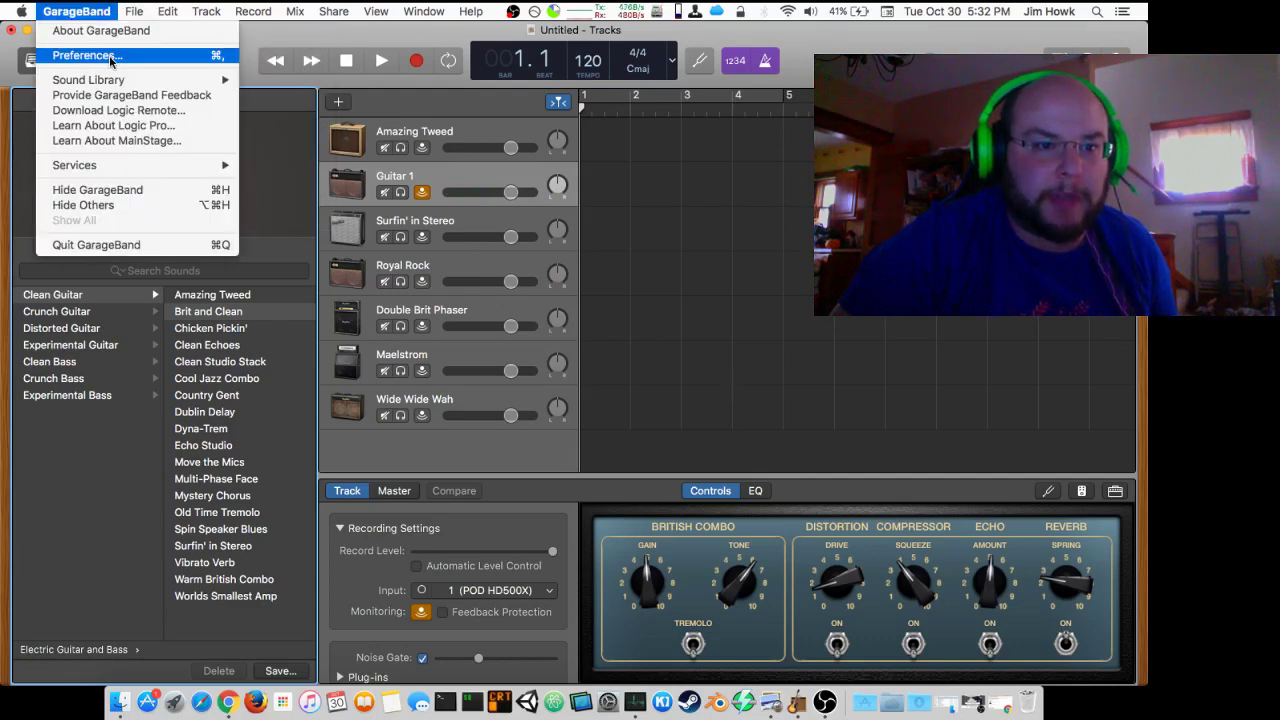
pyautogui.click(108, 55)
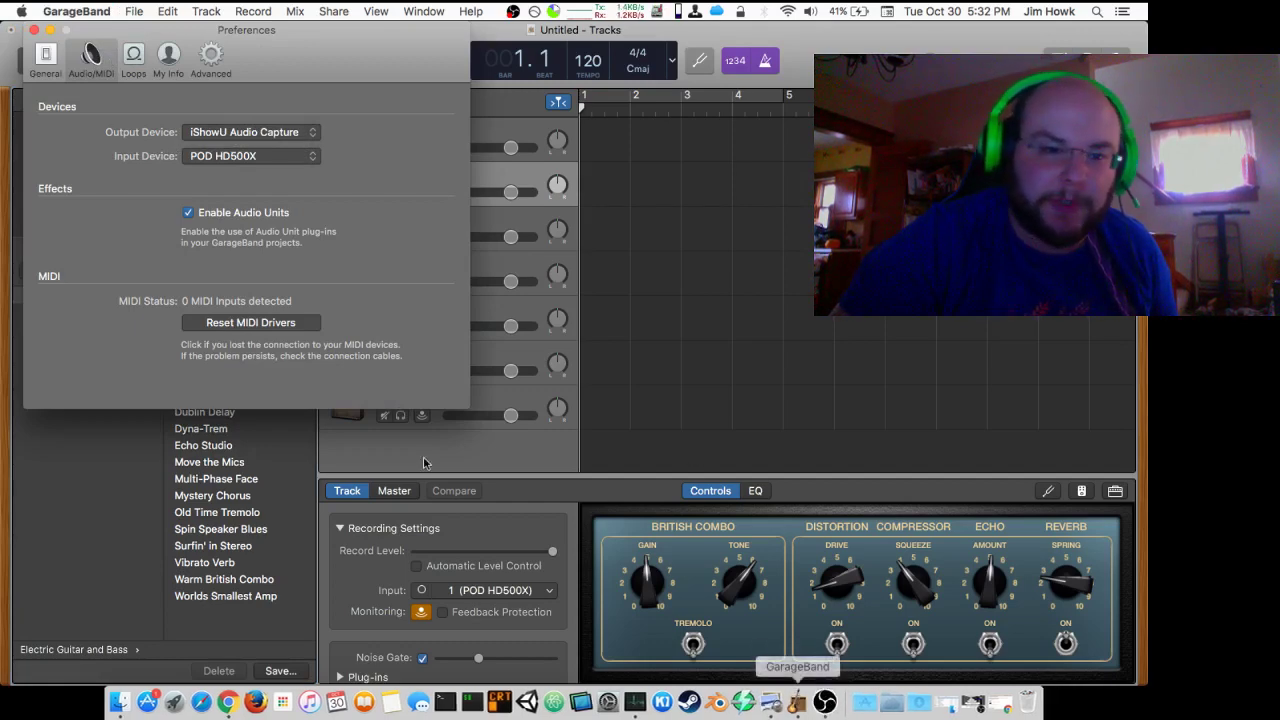
pyautogui.click(310, 136)
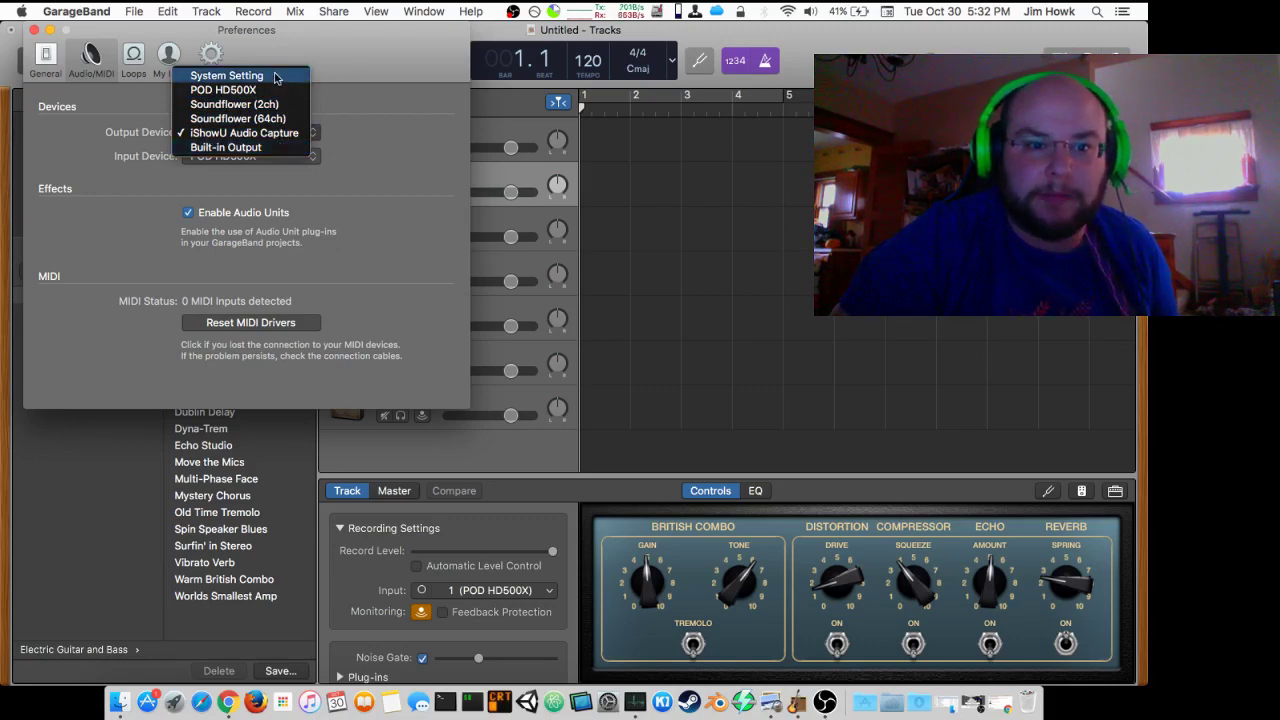
pyautogui.click(447, 176)
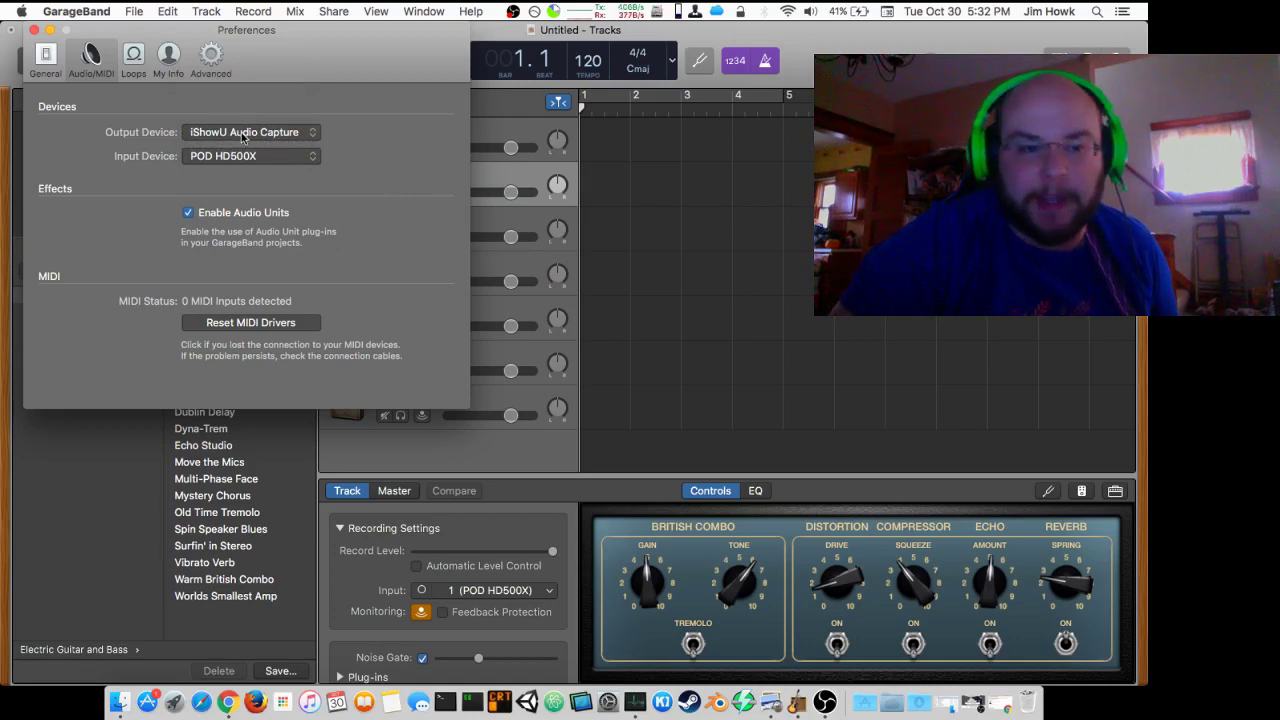
pyautogui.click(287, 163)
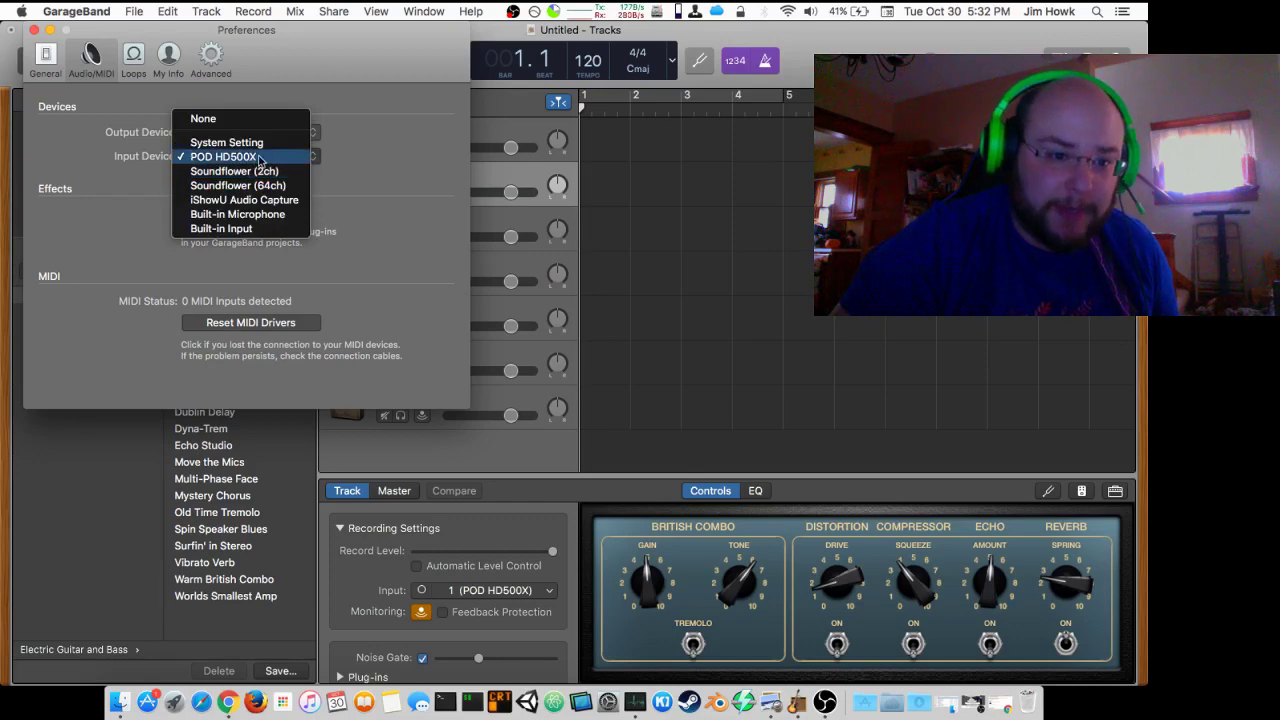
pyautogui.click(415, 157)
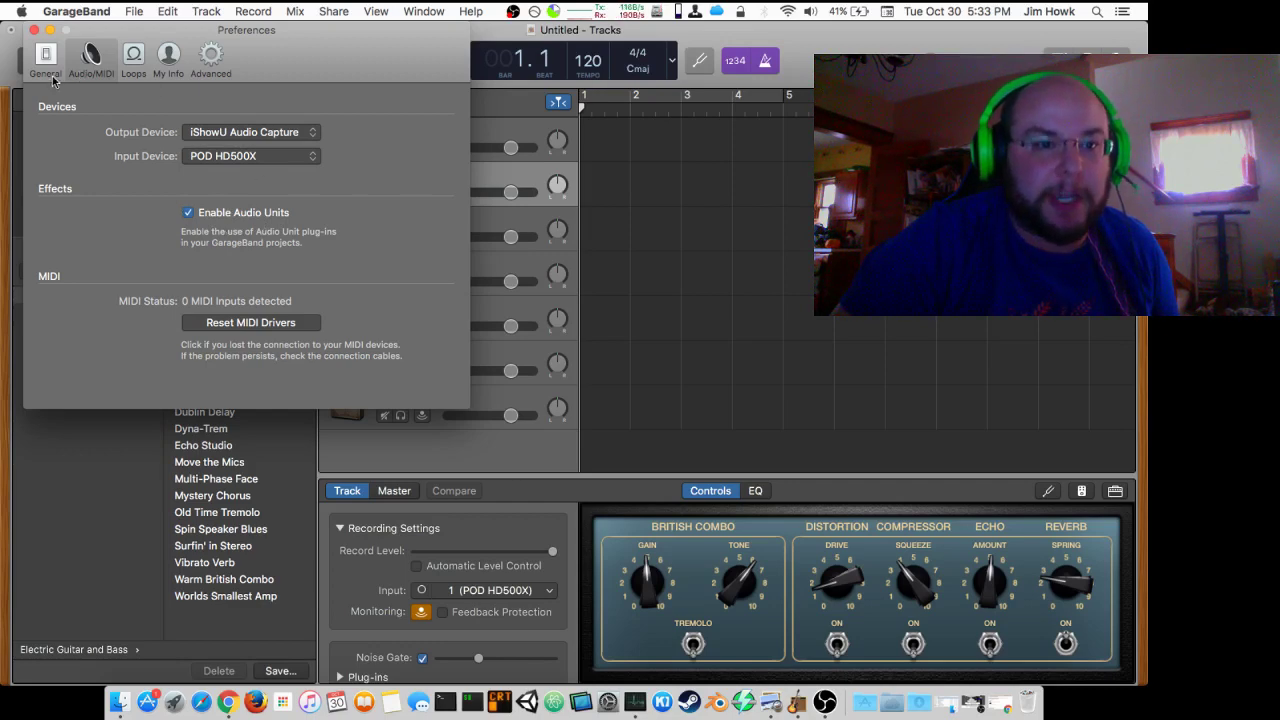
pyautogui.click(33, 31)
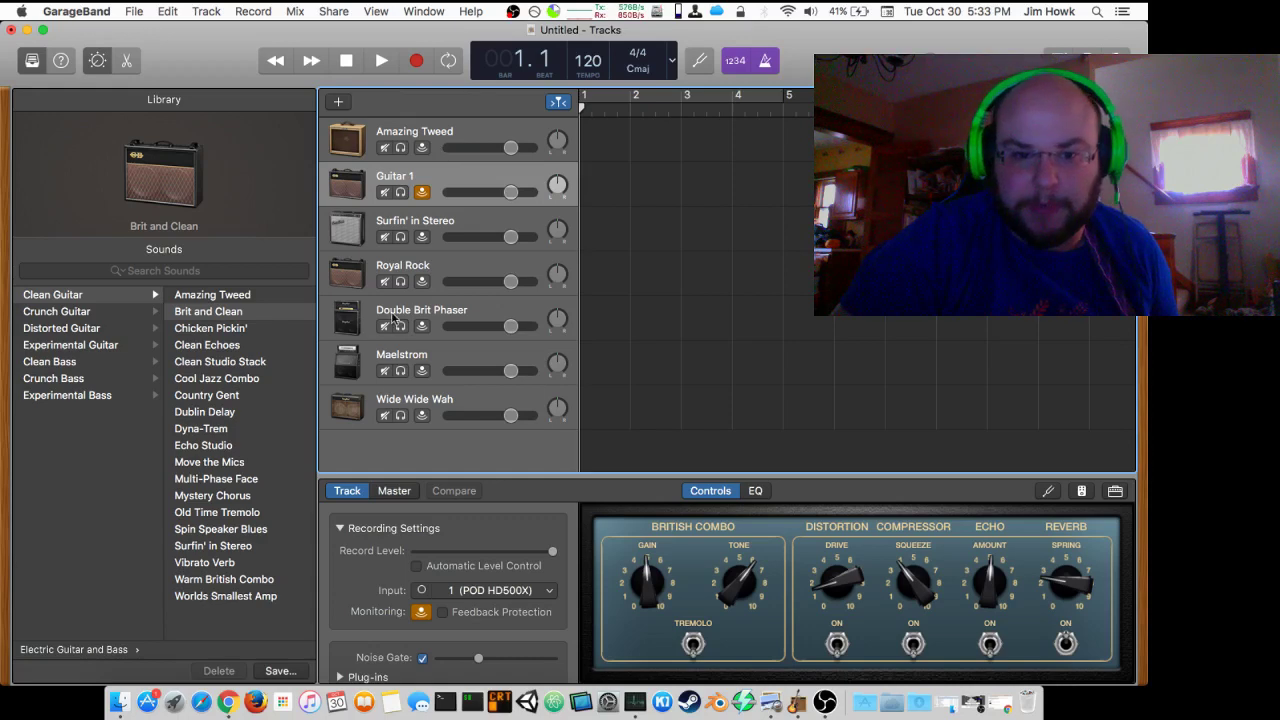
# Cancel the new-track dialog and turn on input monitoring for the existing Guitar 1 track
pyautogui.click(338, 104)
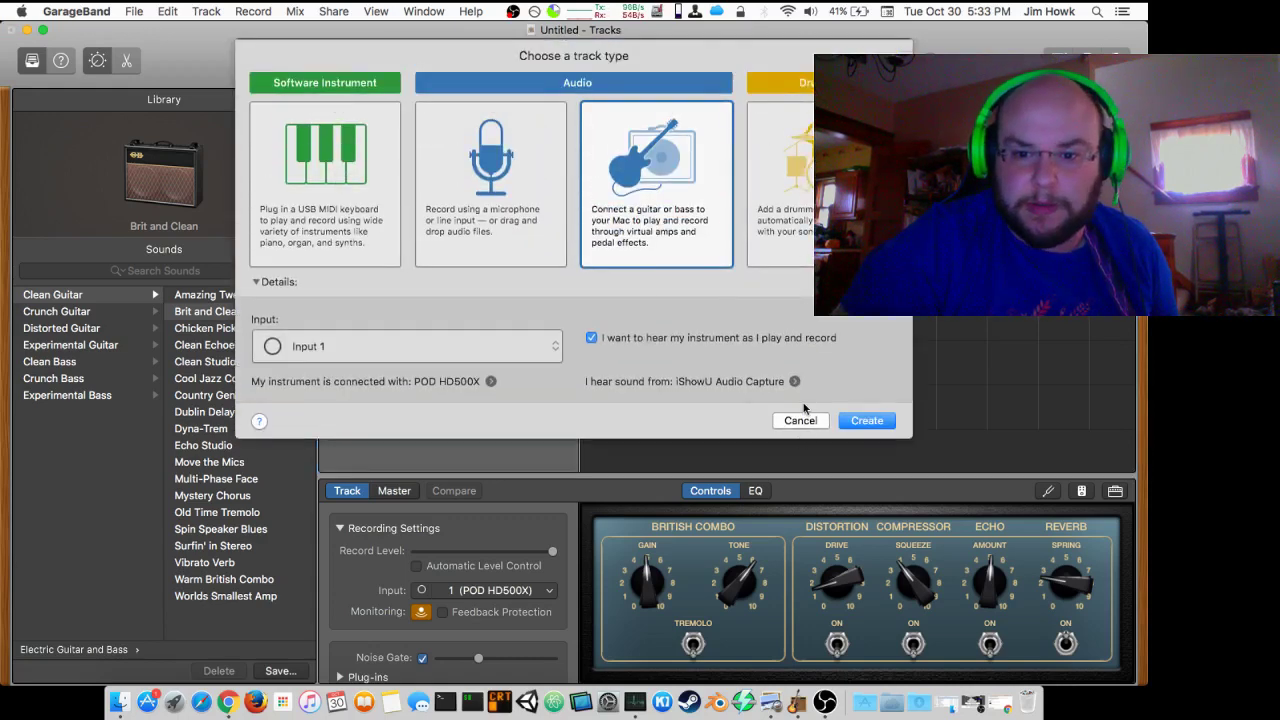
pyautogui.click(788, 421)
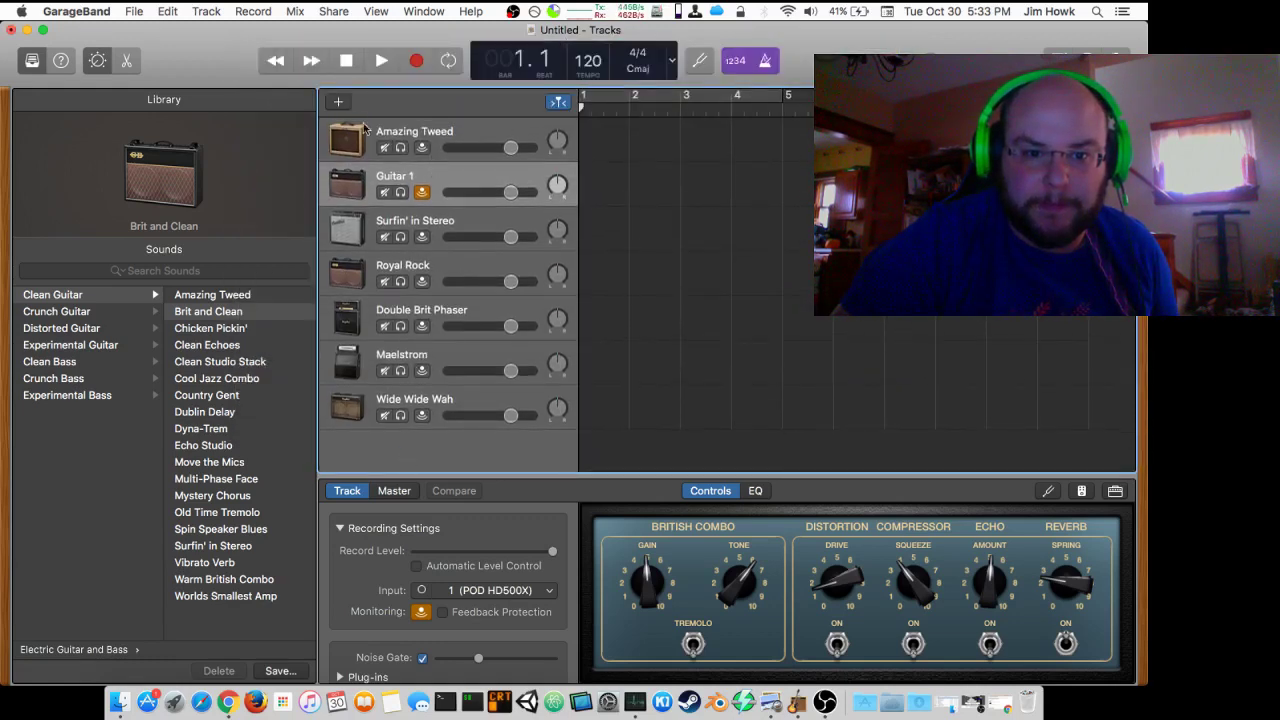
pyautogui.click(424, 193)
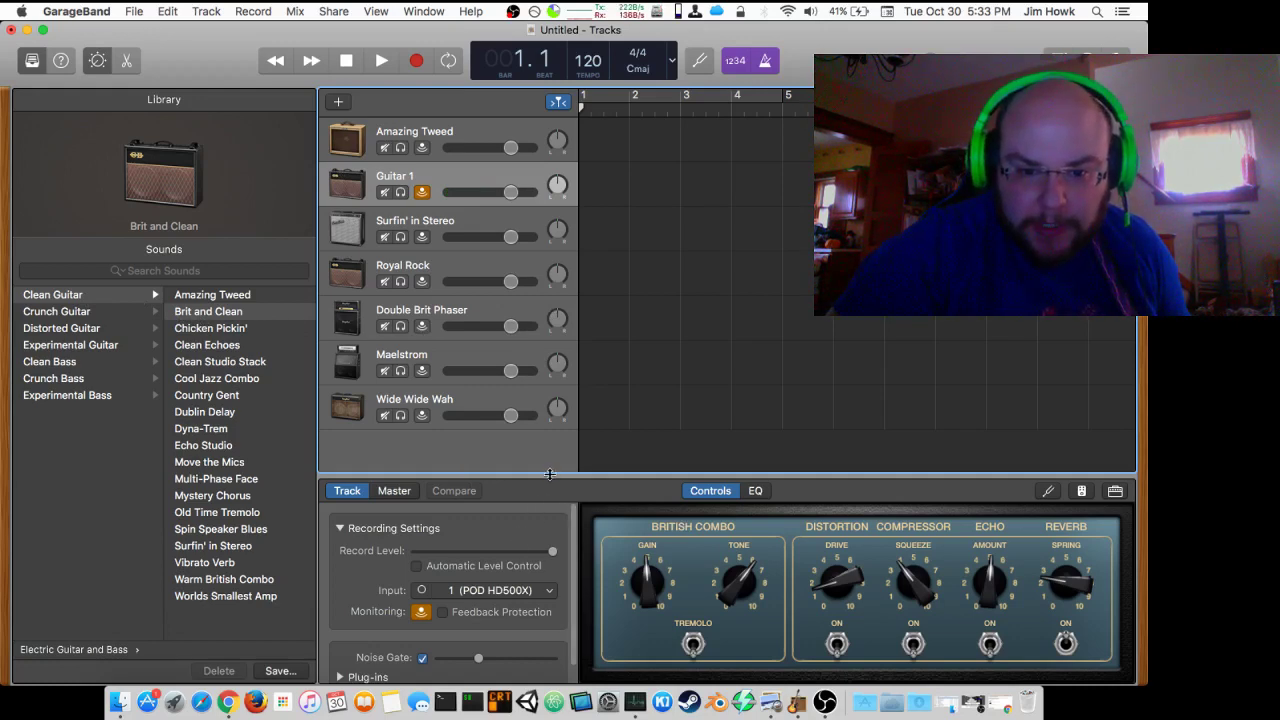
# Drag the Smart Controls divider upward, then hide and reshow the Library and Smart Controls
pyautogui.moveTo(550, 475); pyautogui.dragTo(526, 424)
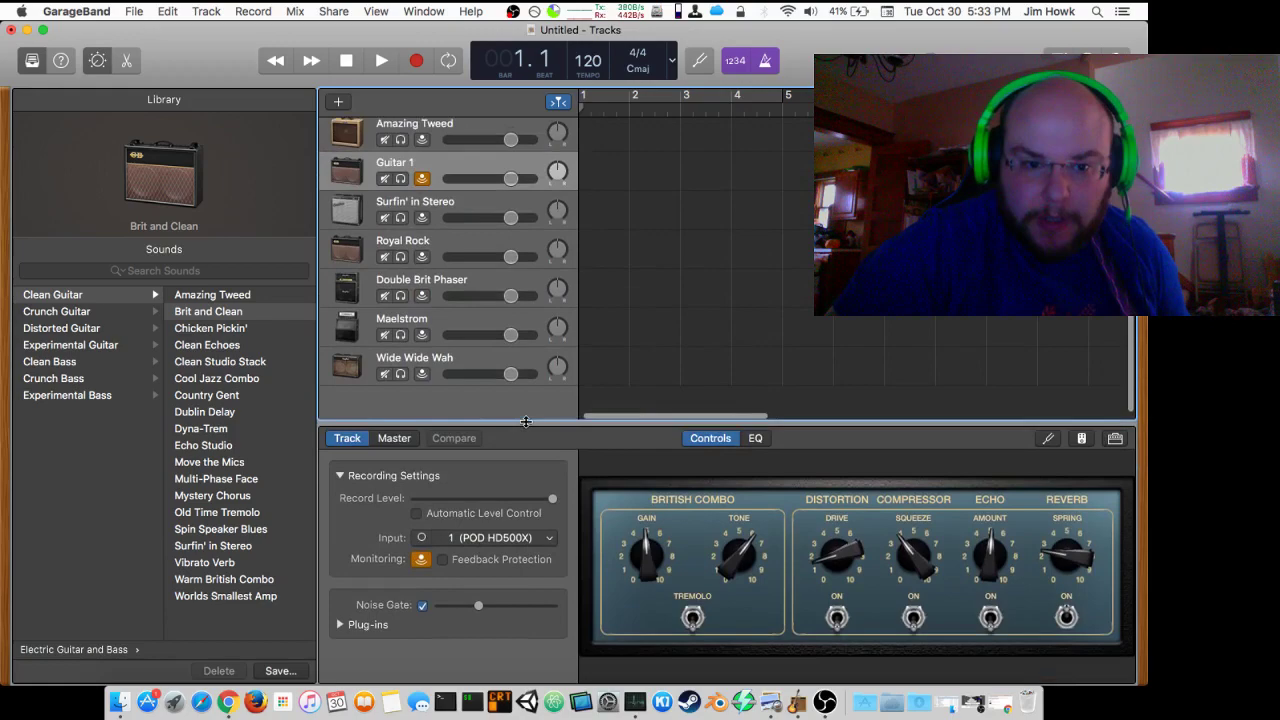
pyautogui.click(31, 61)
pyautogui.click(31, 62)
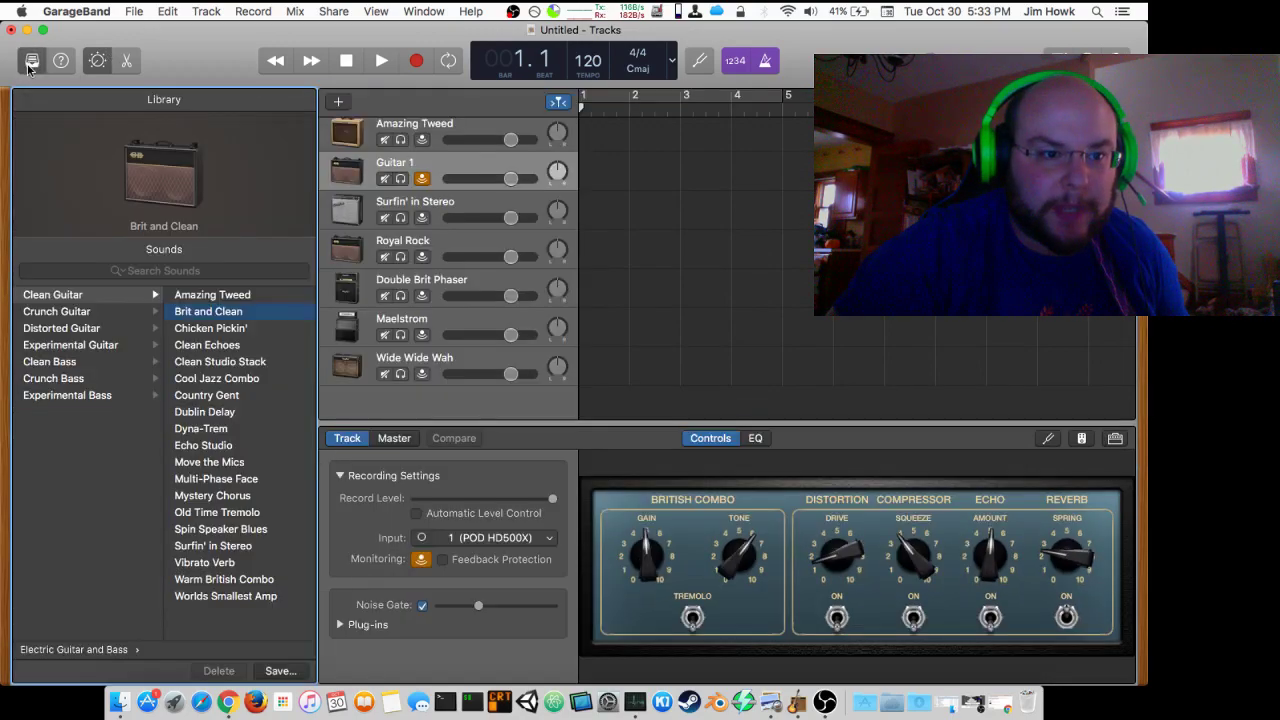
pyautogui.click(97, 64)
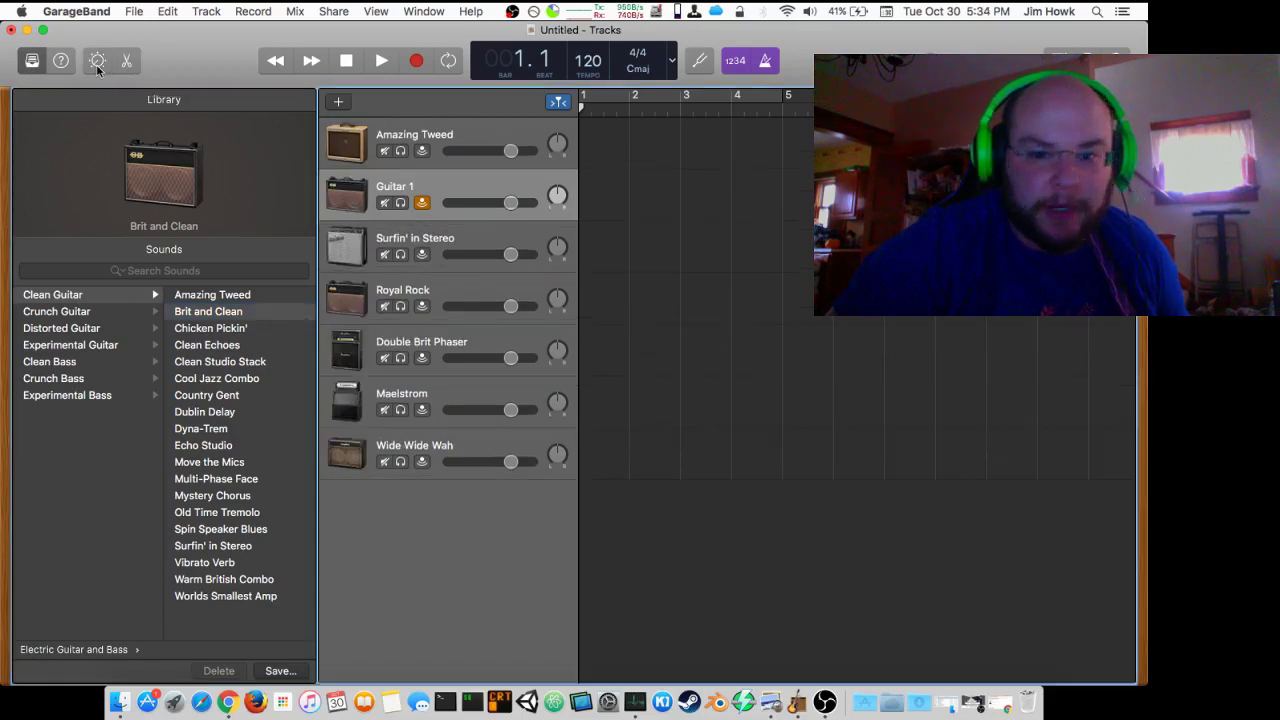
pyautogui.click(97, 64)
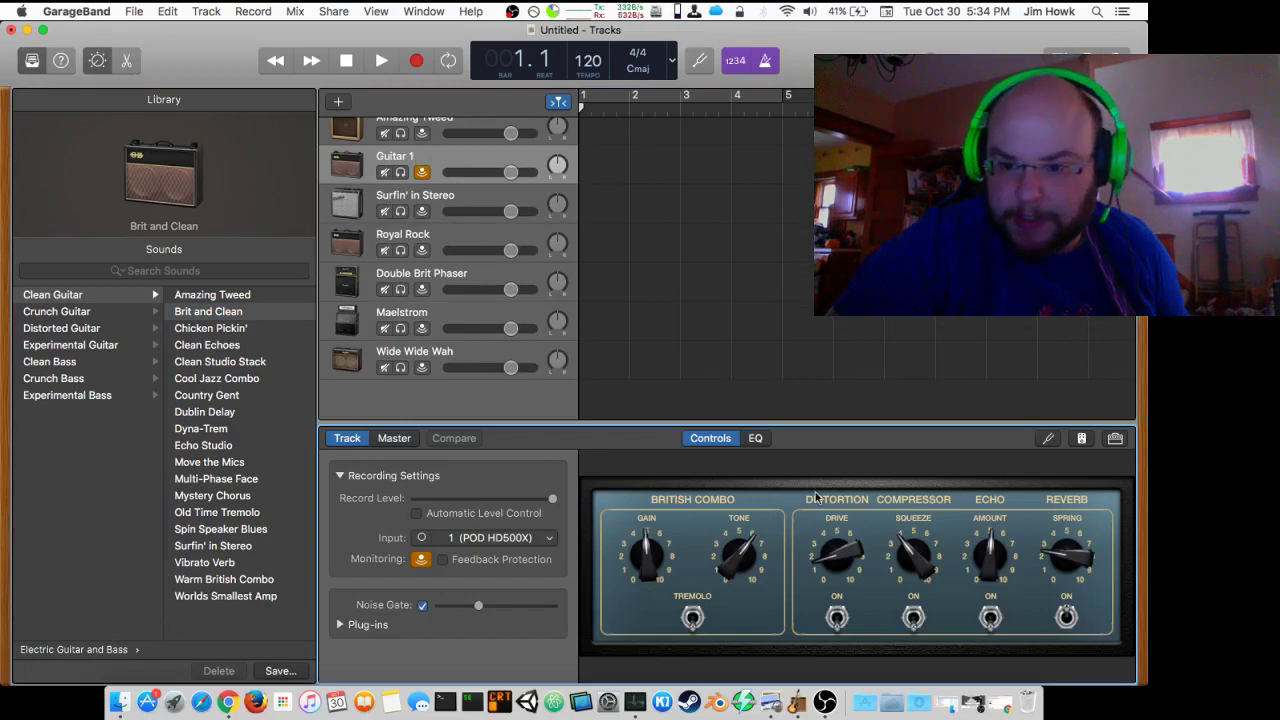
# Open Guitar 1's Amp Designer, check the Model, Amp and Cabinet lists unchanged, then close it
pyautogui.click(1115, 440)
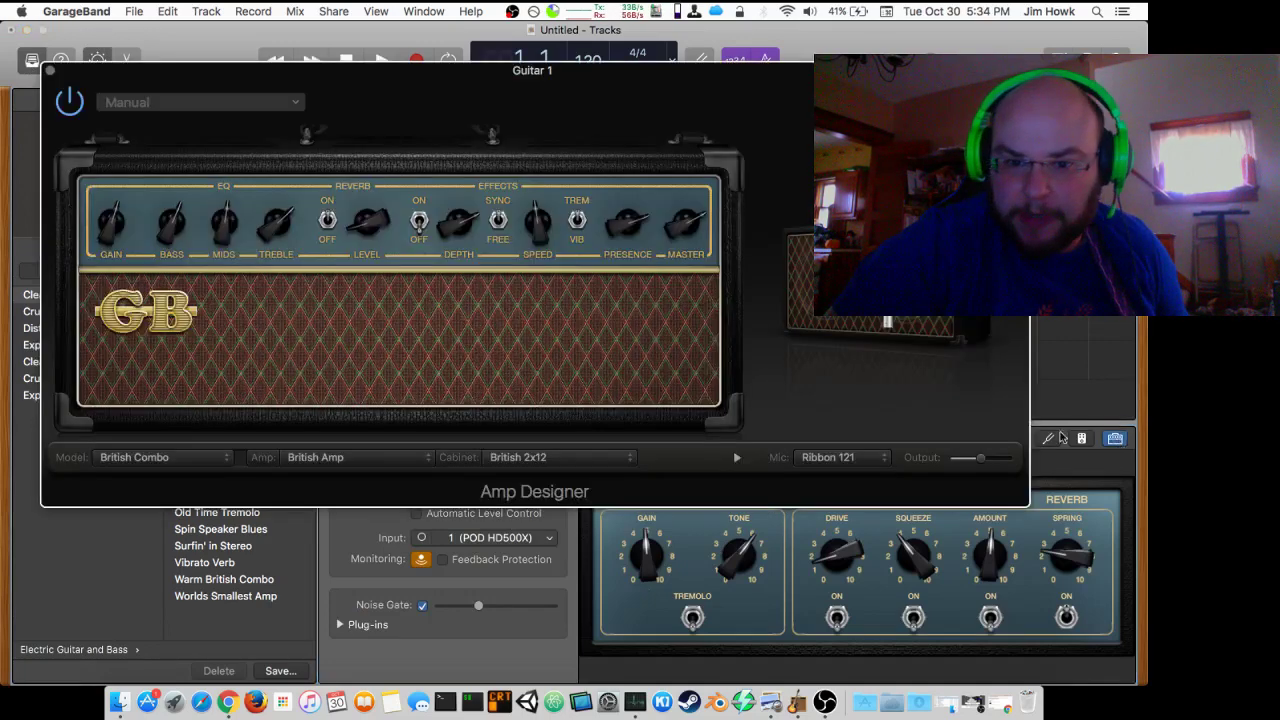
pyautogui.moveTo(846, 360)
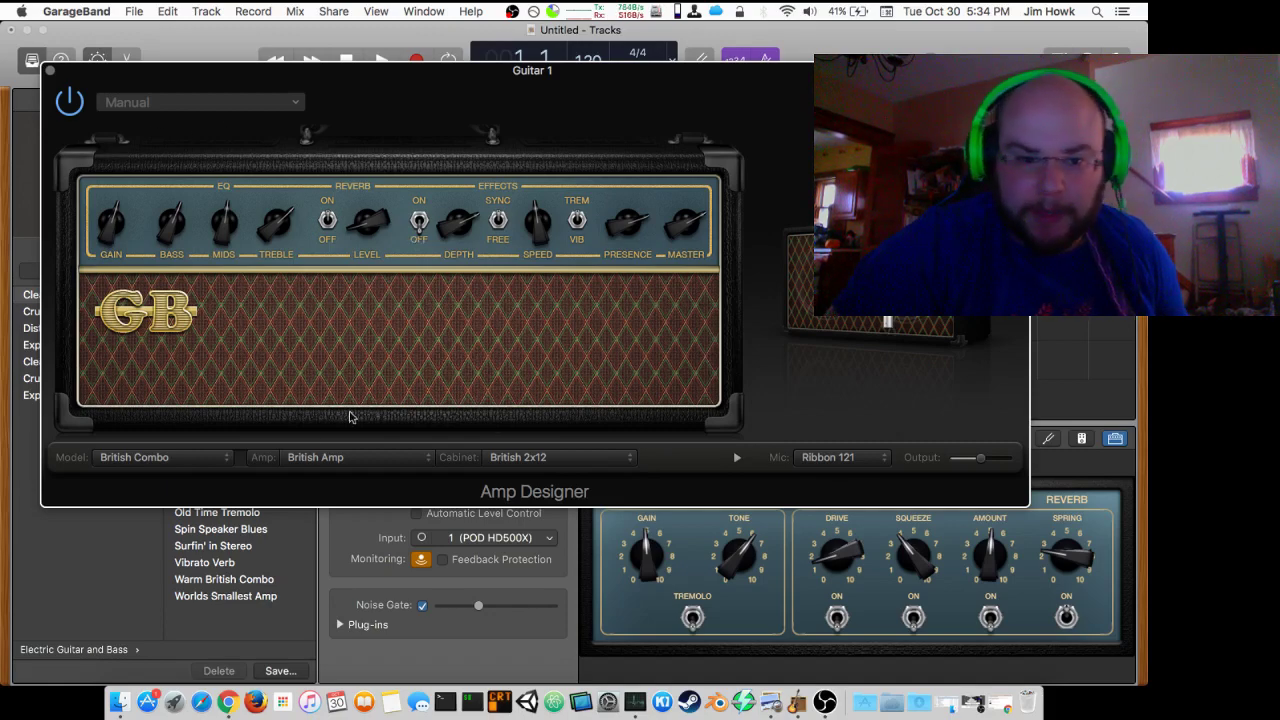
pyautogui.click(139, 457)
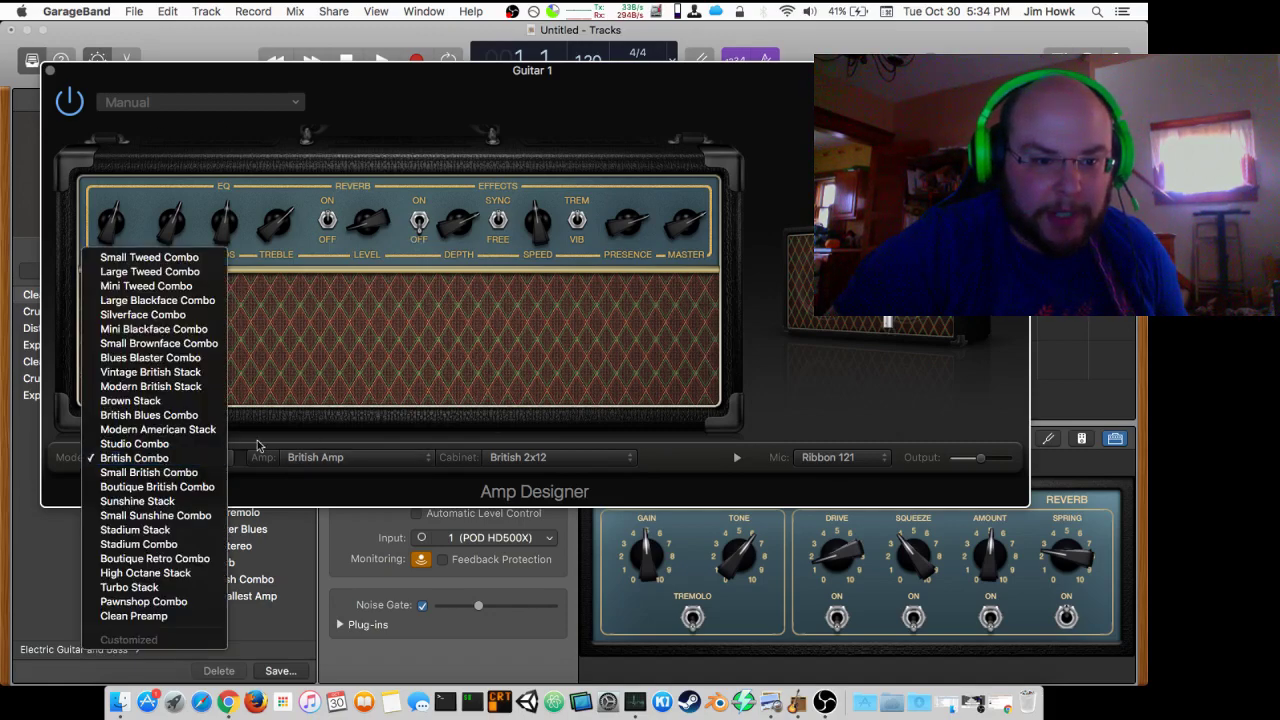
pyautogui.click(318, 459)
pyautogui.click(318, 459)
pyautogui.click(318, 457)
pyautogui.click(583, 459)
pyautogui.click(585, 461)
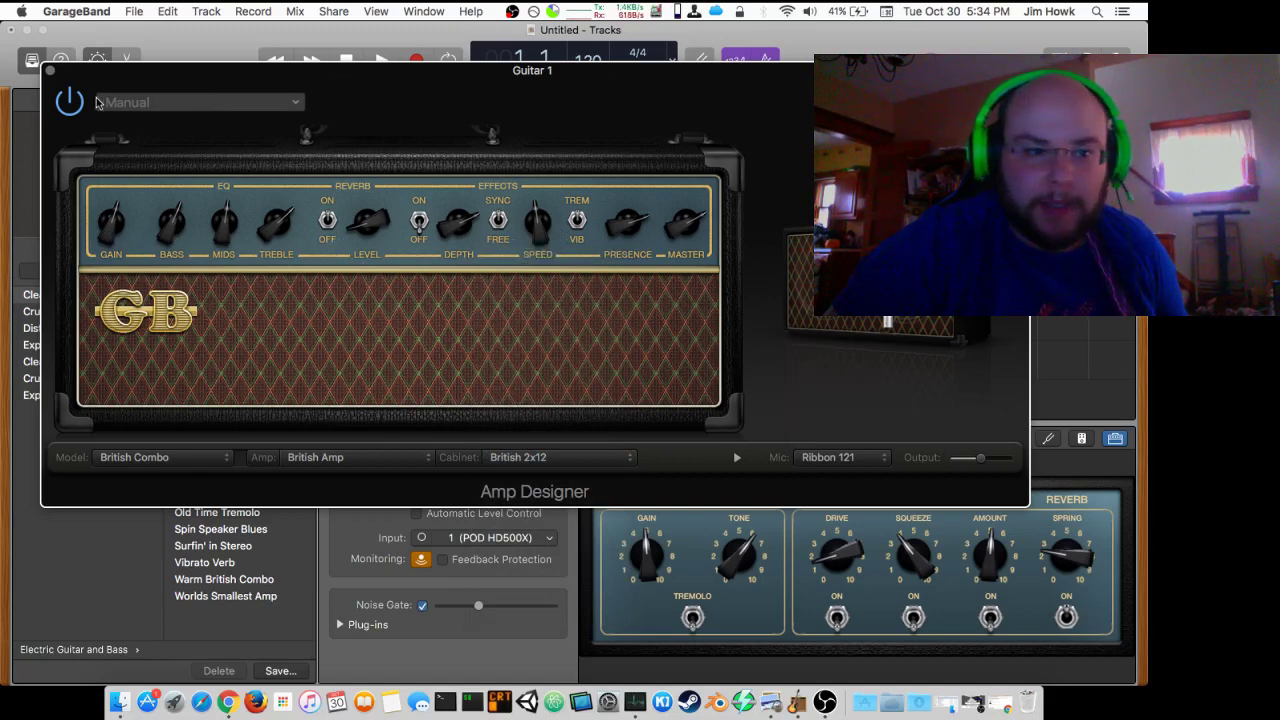
pyautogui.click(49, 72)
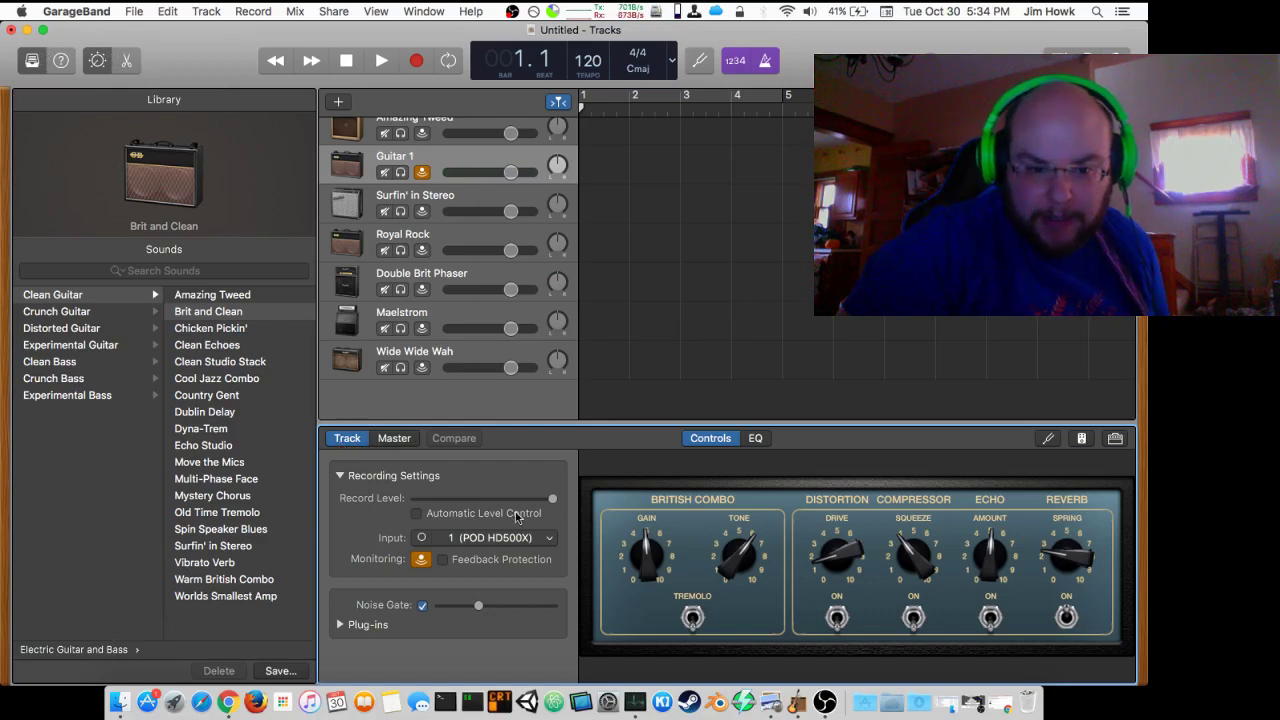
# Expand Guitar 1's plug-in list, view the Tape Delay settings, and toggle its power on and off
pyautogui.scroll(-1, 517, 516)
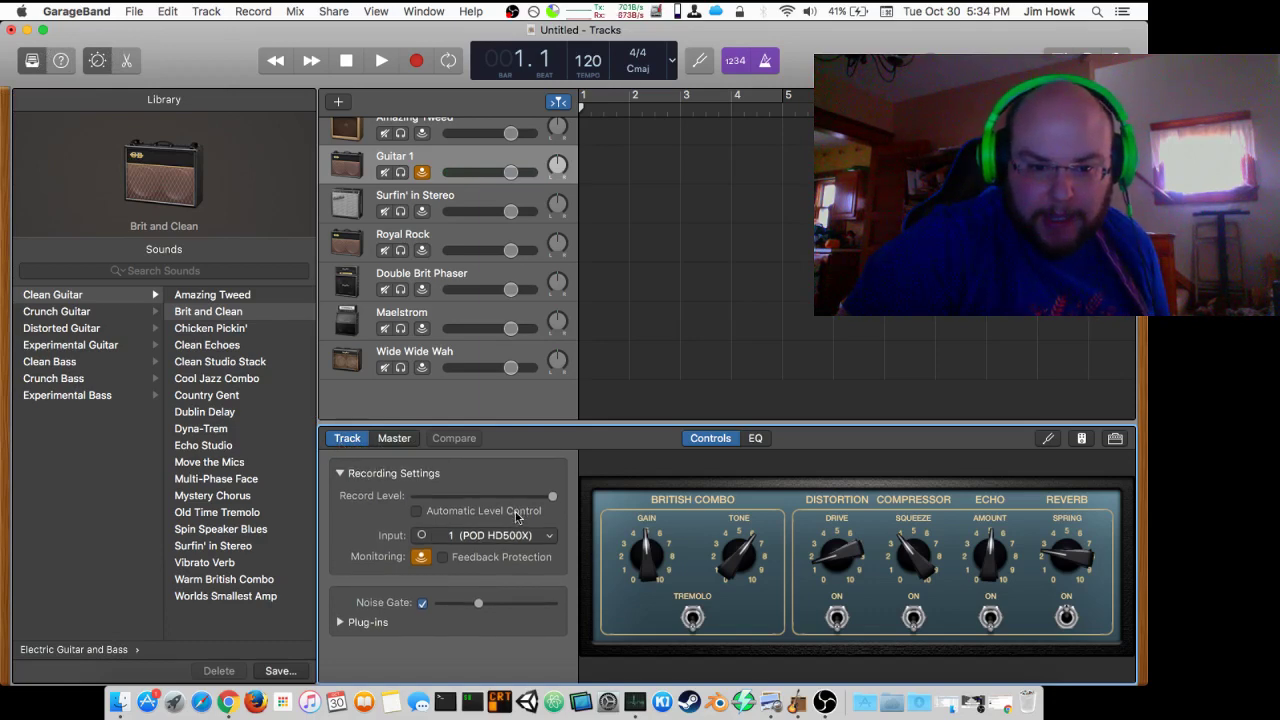
pyautogui.click(340, 625)
pyautogui.scroll(-5, 358, 584)
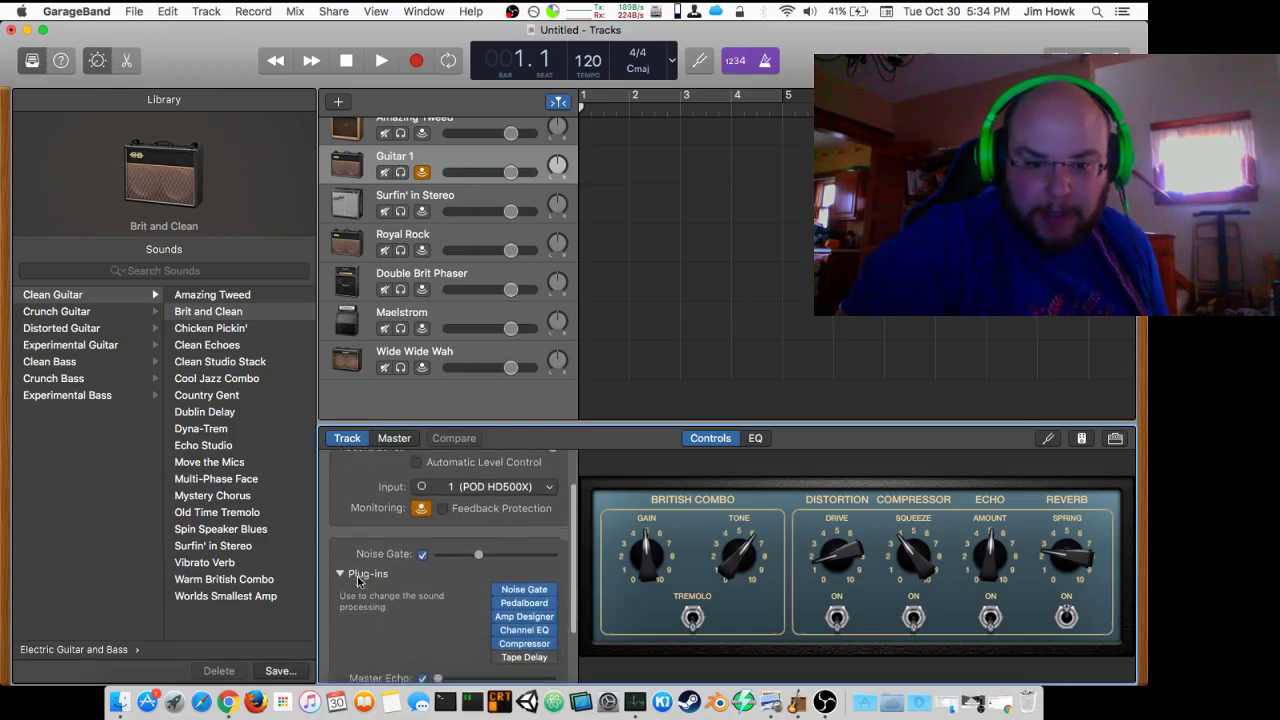
pyautogui.scroll(-3, 358, 582)
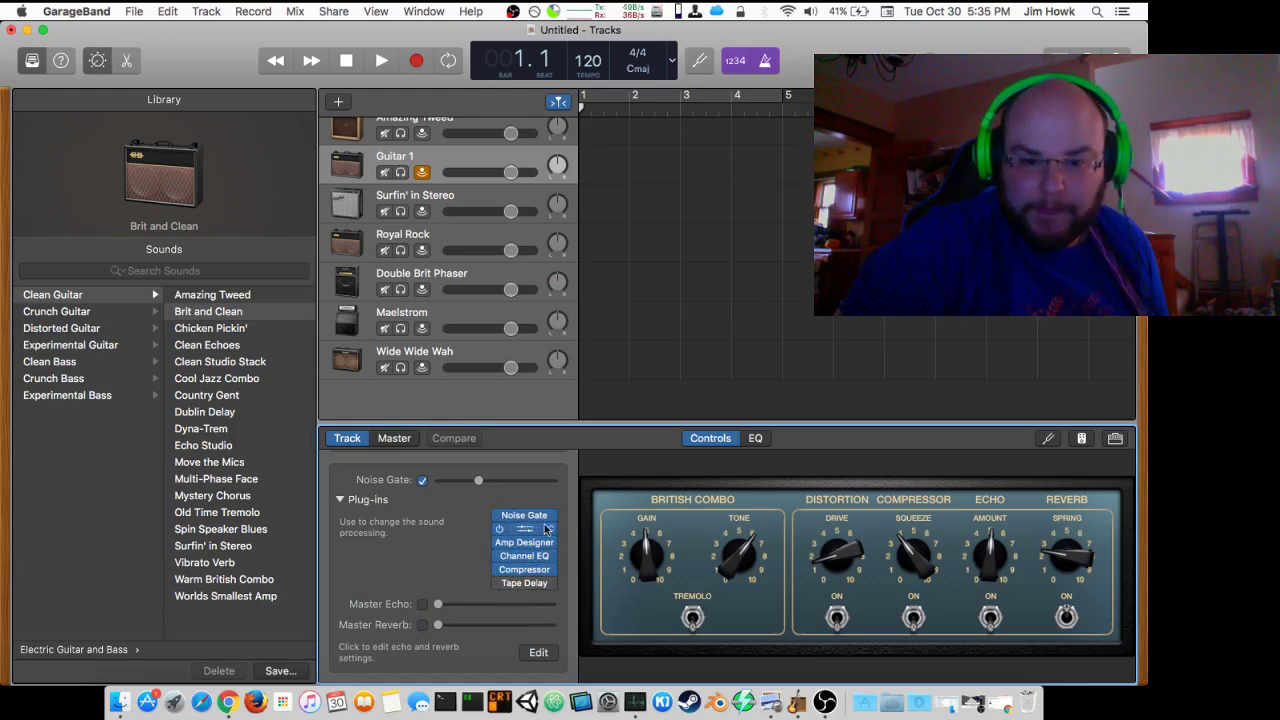
pyautogui.moveTo(521, 546)
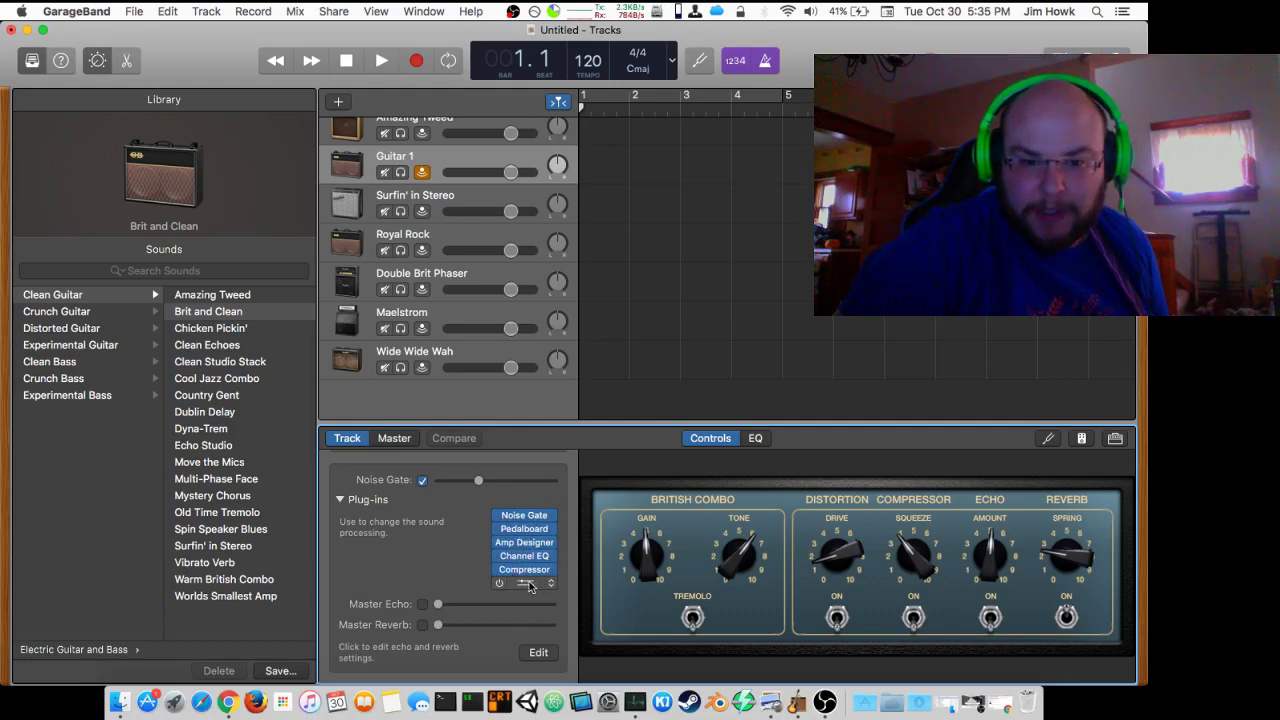
pyautogui.click(526, 584)
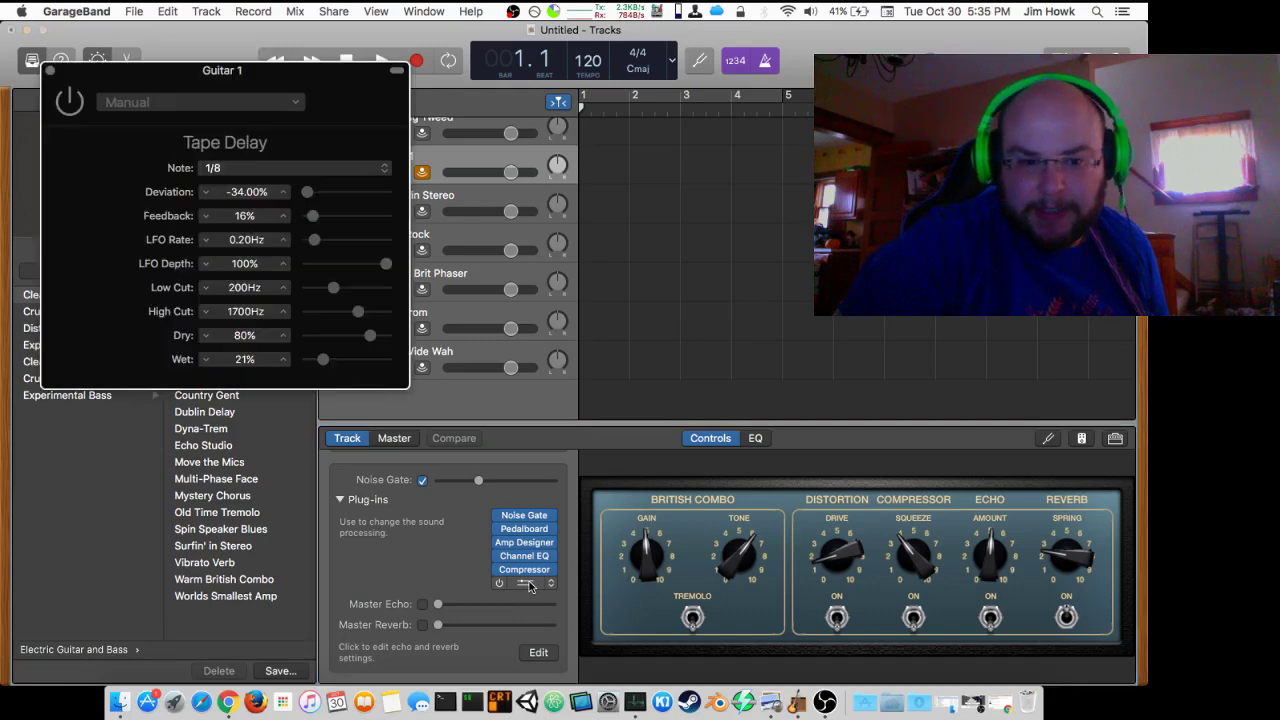
pyautogui.click(46, 60)
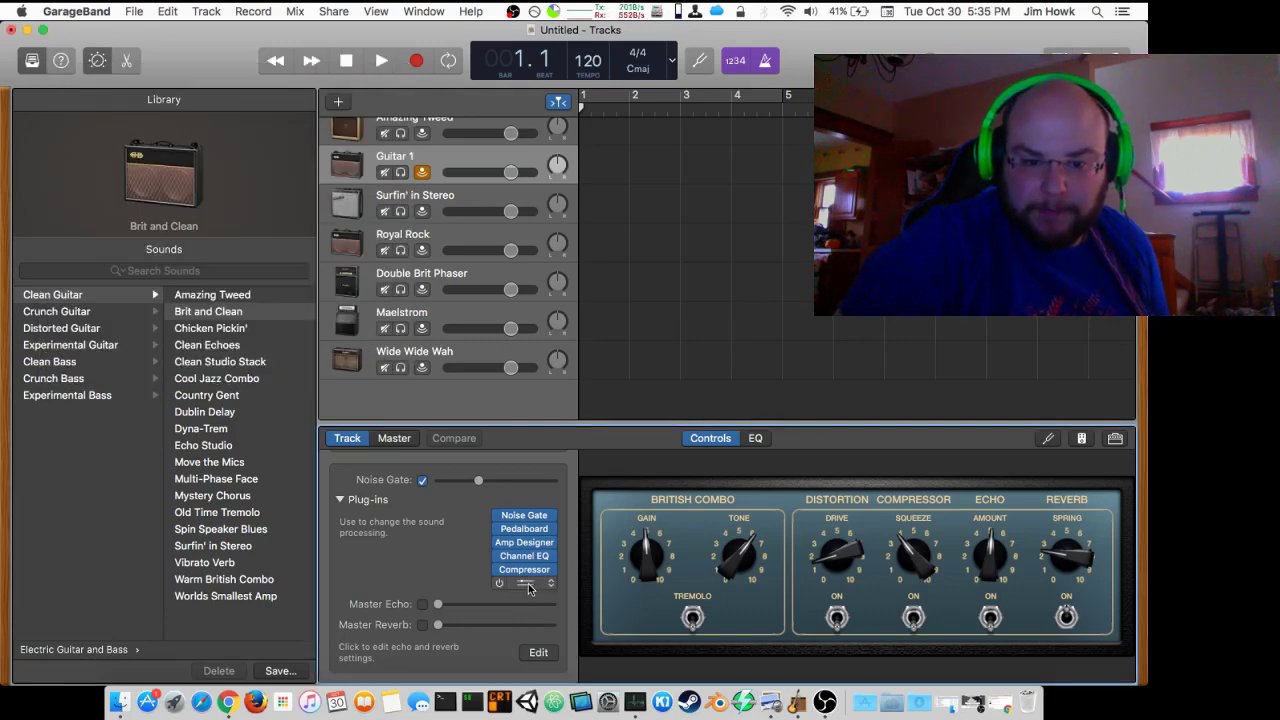
pyautogui.click(501, 584)
pyautogui.click(501, 584)
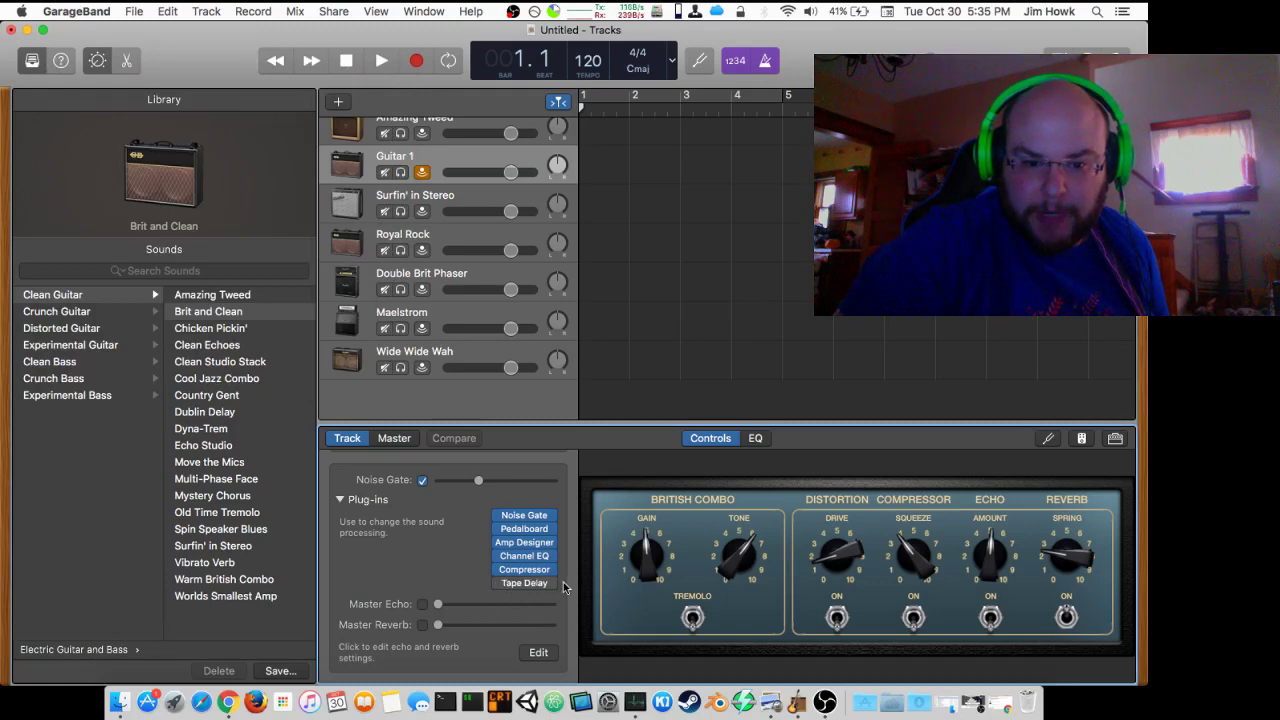
# Load Audio Units > Line 6 > Helix Native into the Tape Delay slot and reposition its window
pyautogui.click(554, 584)
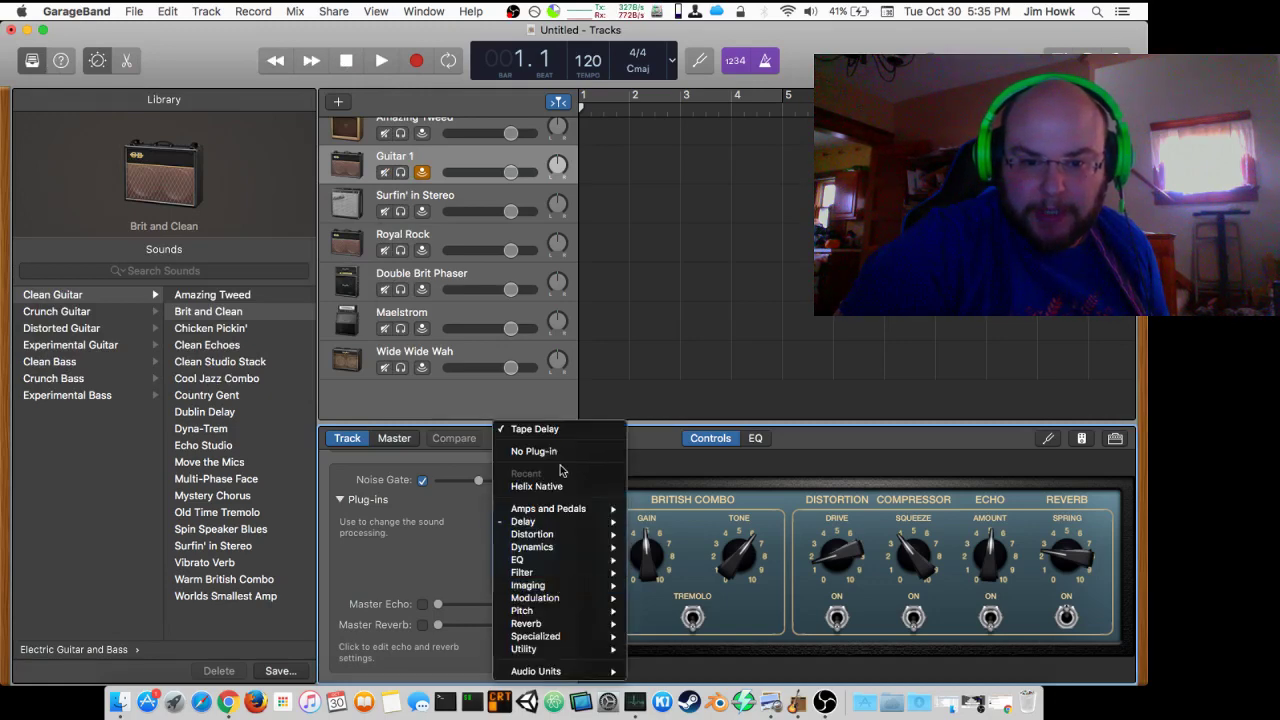
pyautogui.click(461, 538)
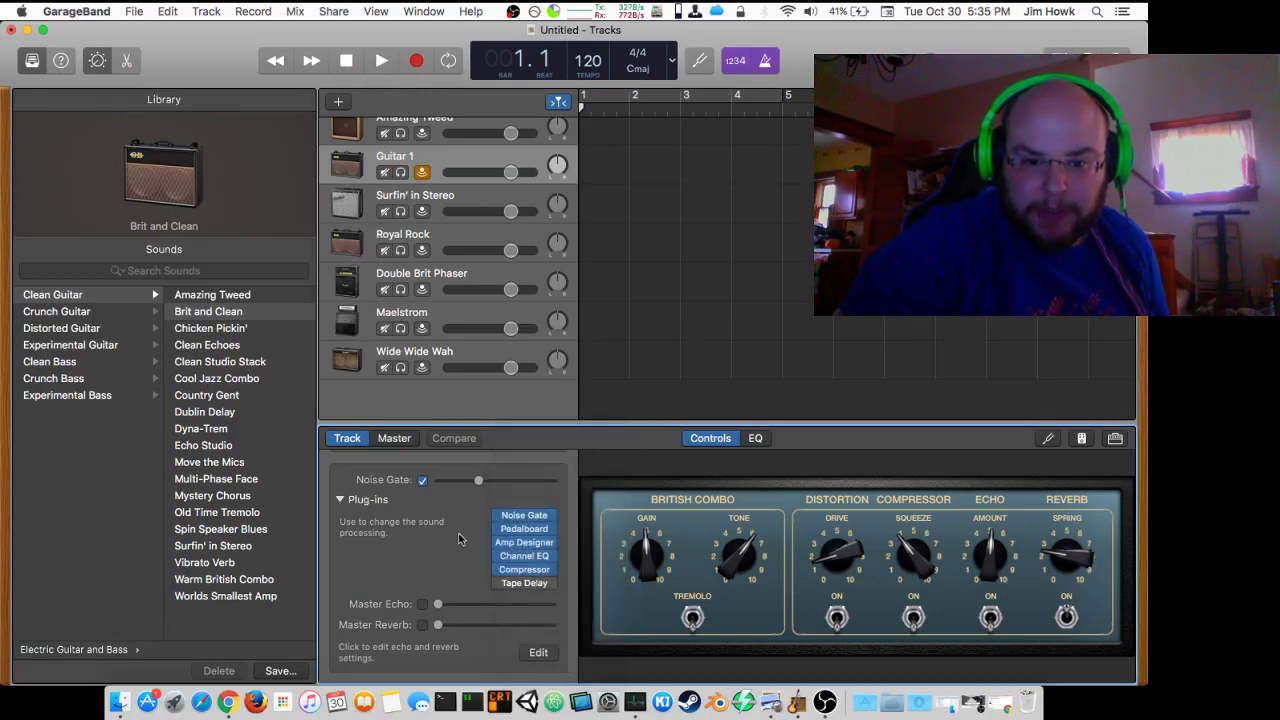
pyautogui.click(554, 584)
pyautogui.moveTo(577, 671)
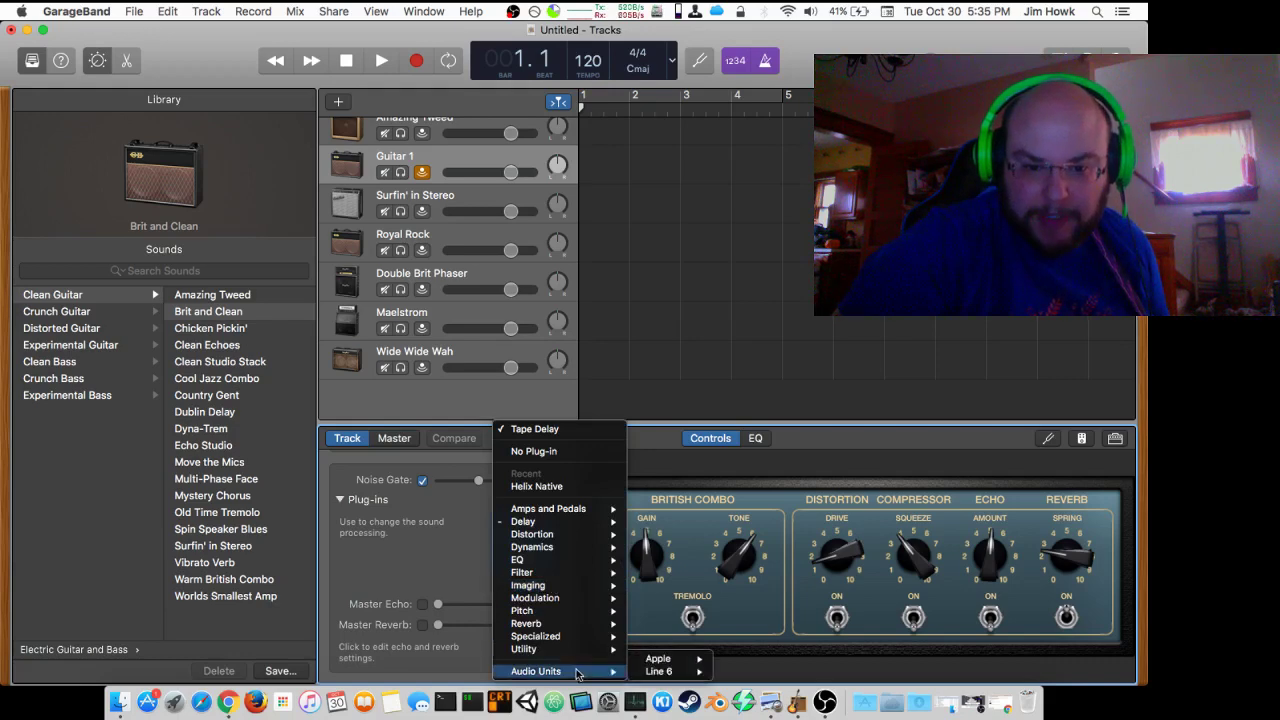
pyautogui.moveTo(680, 671)
pyautogui.click(737, 675)
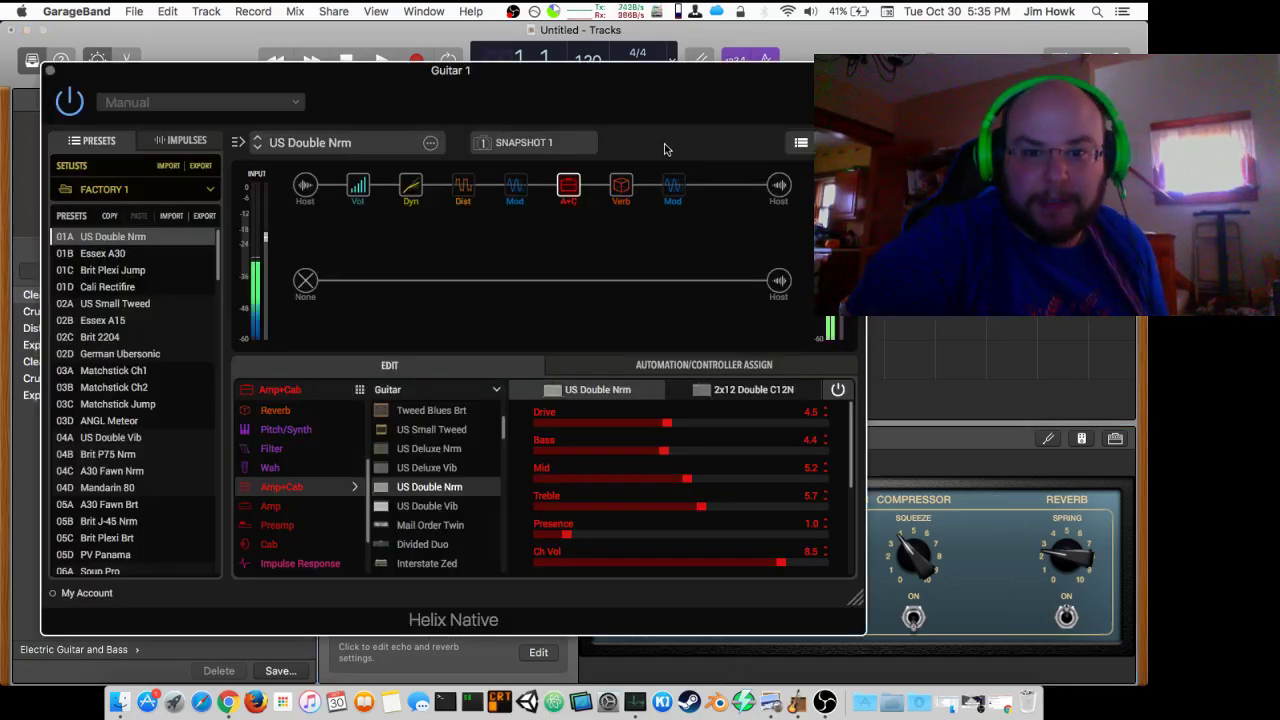
pyautogui.moveTo(549, 86); pyautogui.dragTo(587, 68)
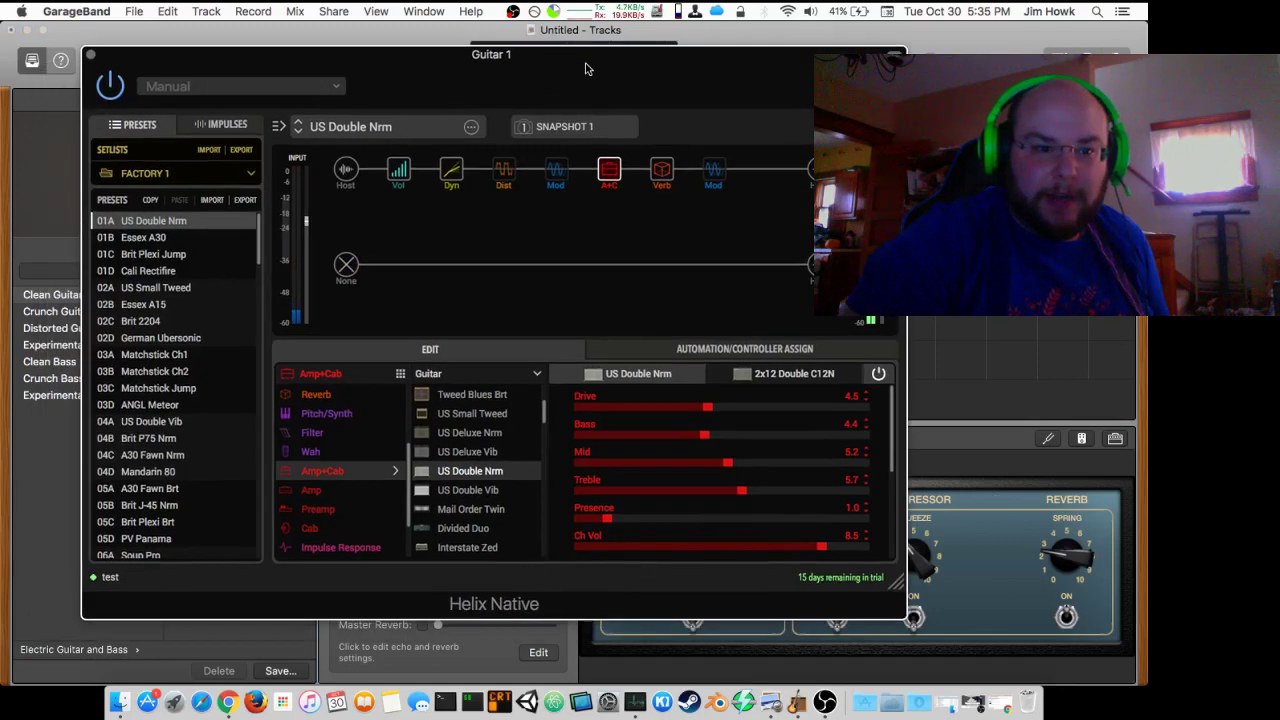
# Switch Helix Native's preset setlist to FACTORY 2
pyautogui.scroll(-5, 183, 286)
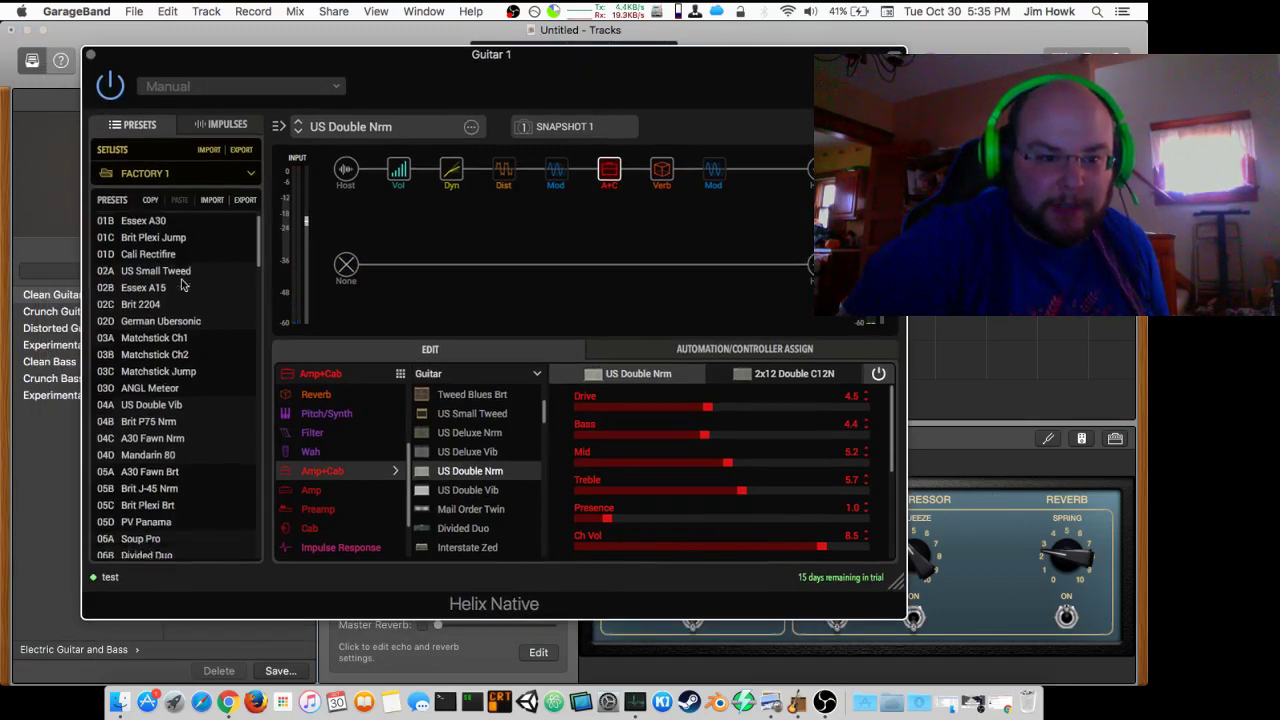
pyautogui.scroll(4, 183, 286)
pyautogui.click(155, 174)
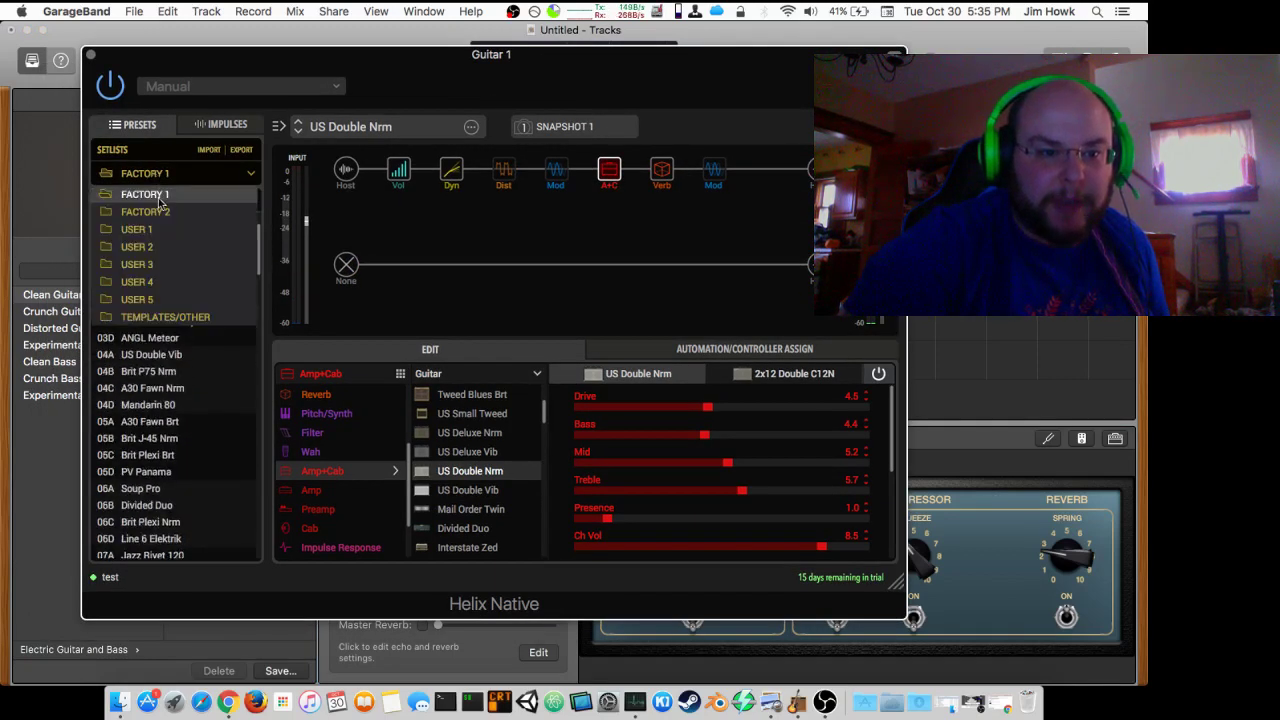
pyautogui.click(163, 209)
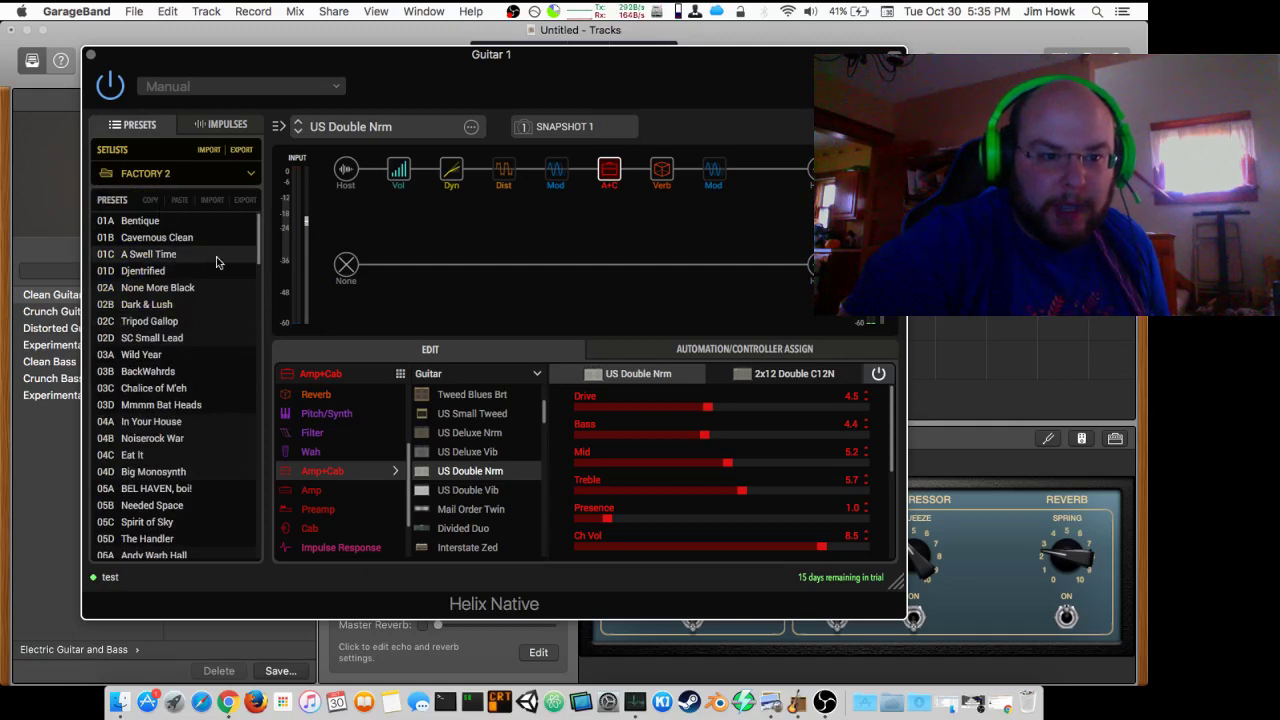
# Scroll down through the Factory 2 presets and back up to 01A Bentique
pyautogui.scroll(-6, 216, 262)
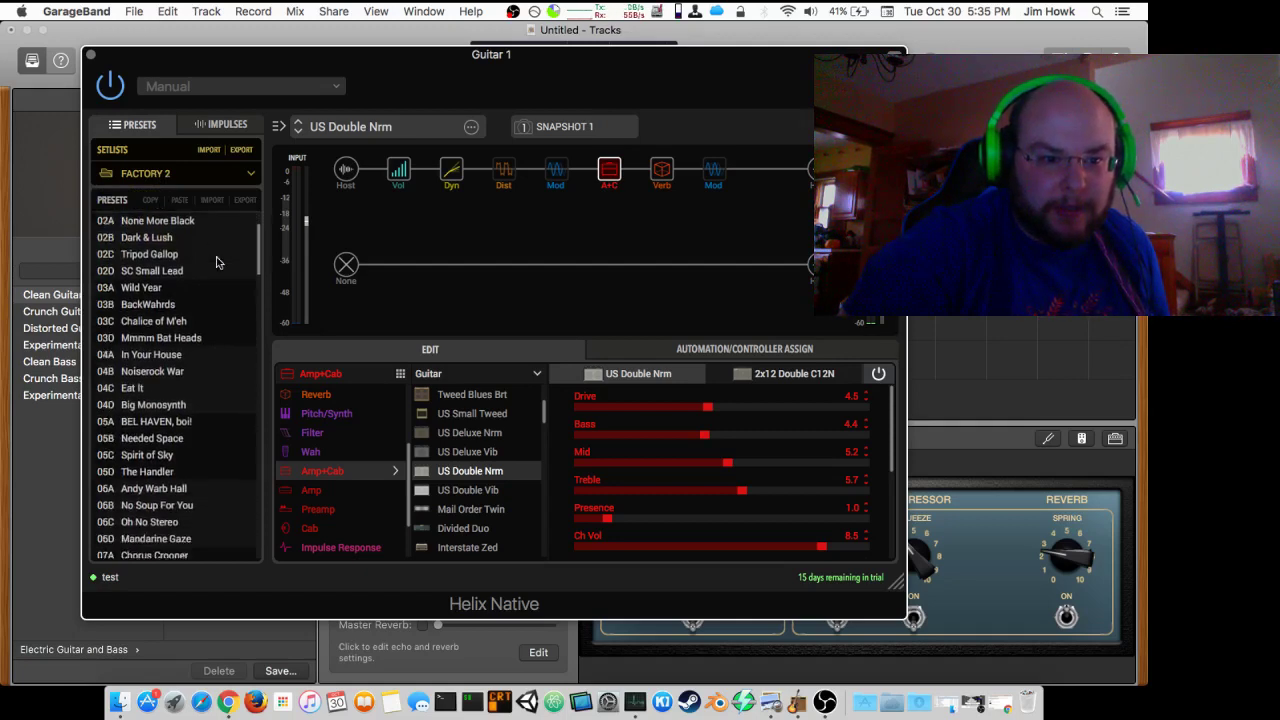
pyautogui.scroll(-2, 216, 262)
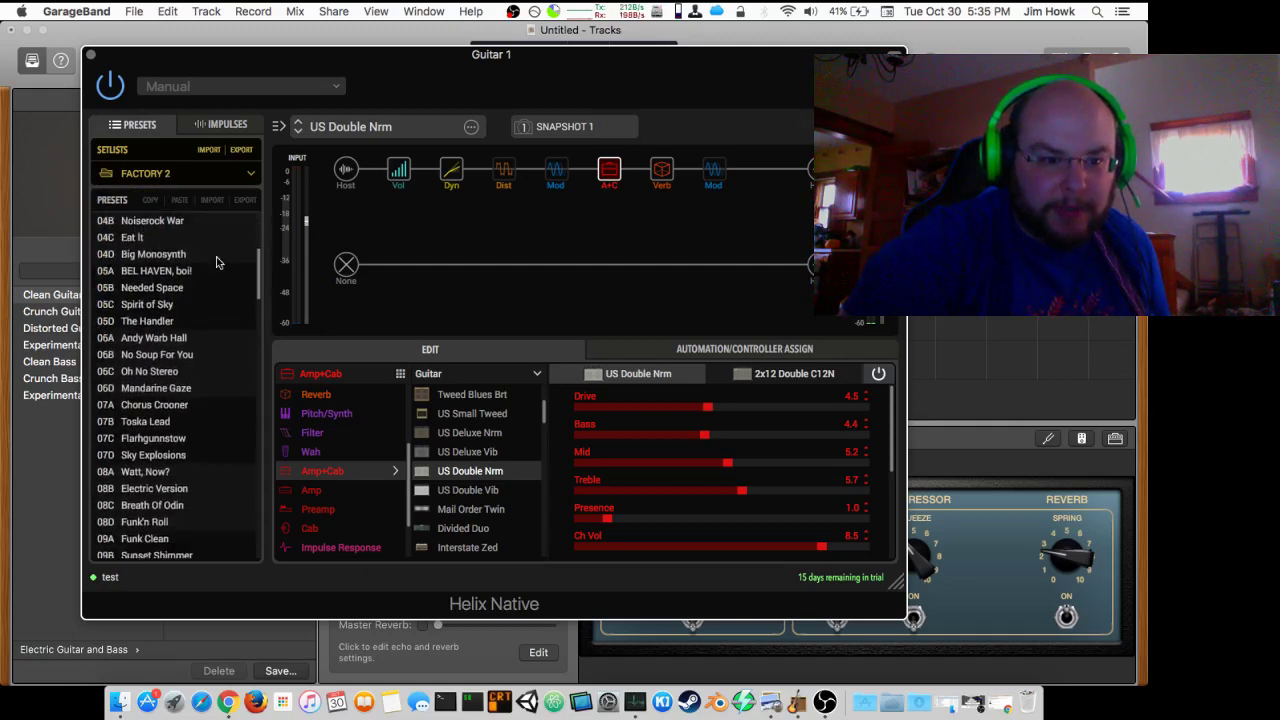
pyautogui.scroll(-6, 216, 262)
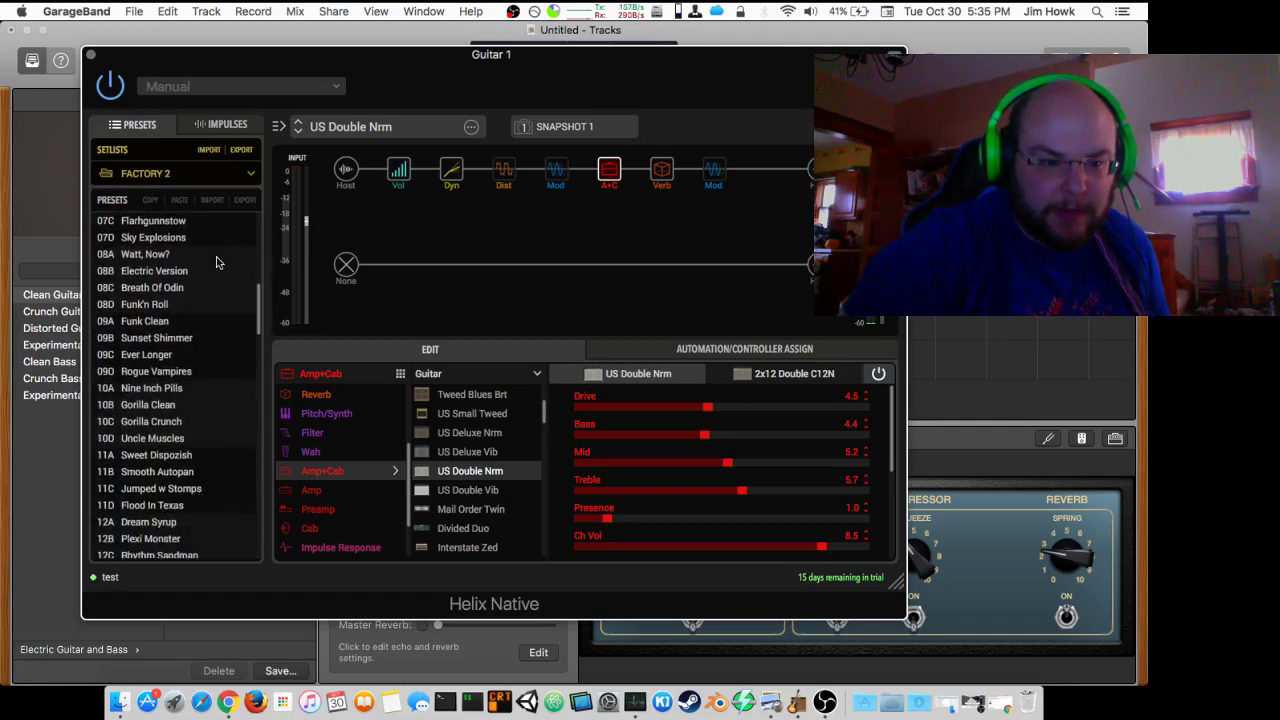
pyautogui.scroll(-6, 216, 262)
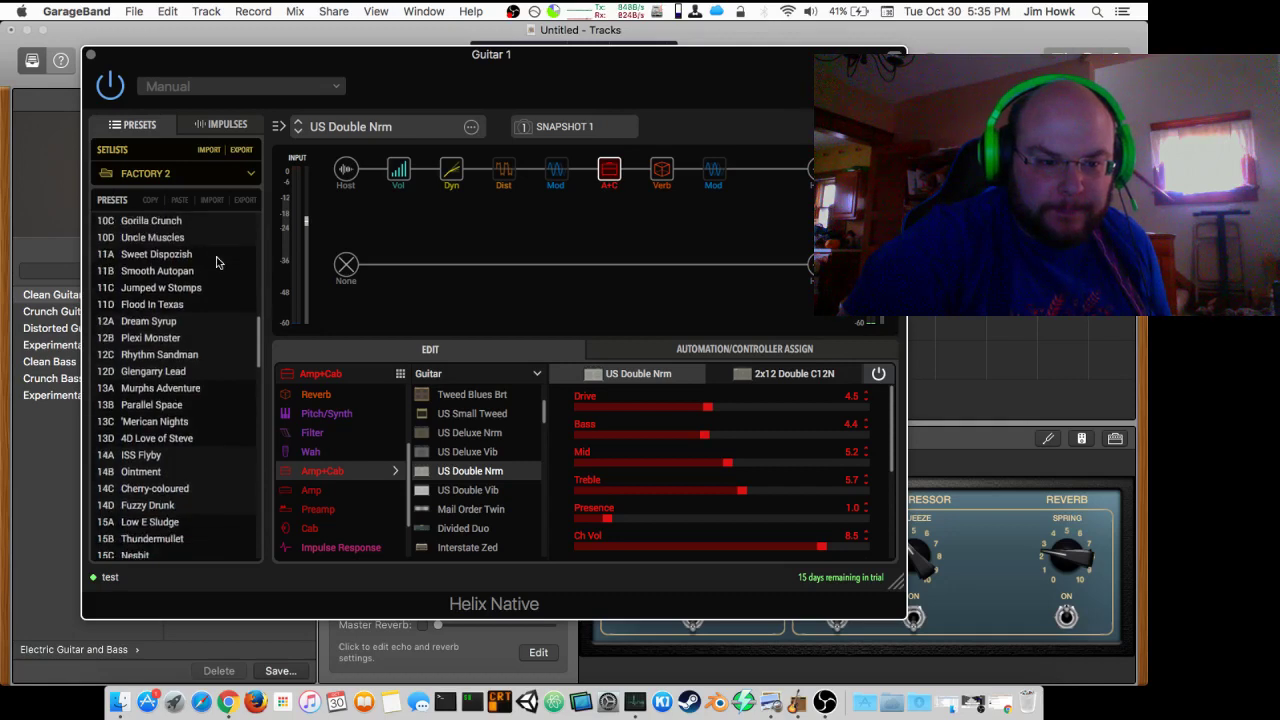
pyautogui.scroll(-4, 216, 262)
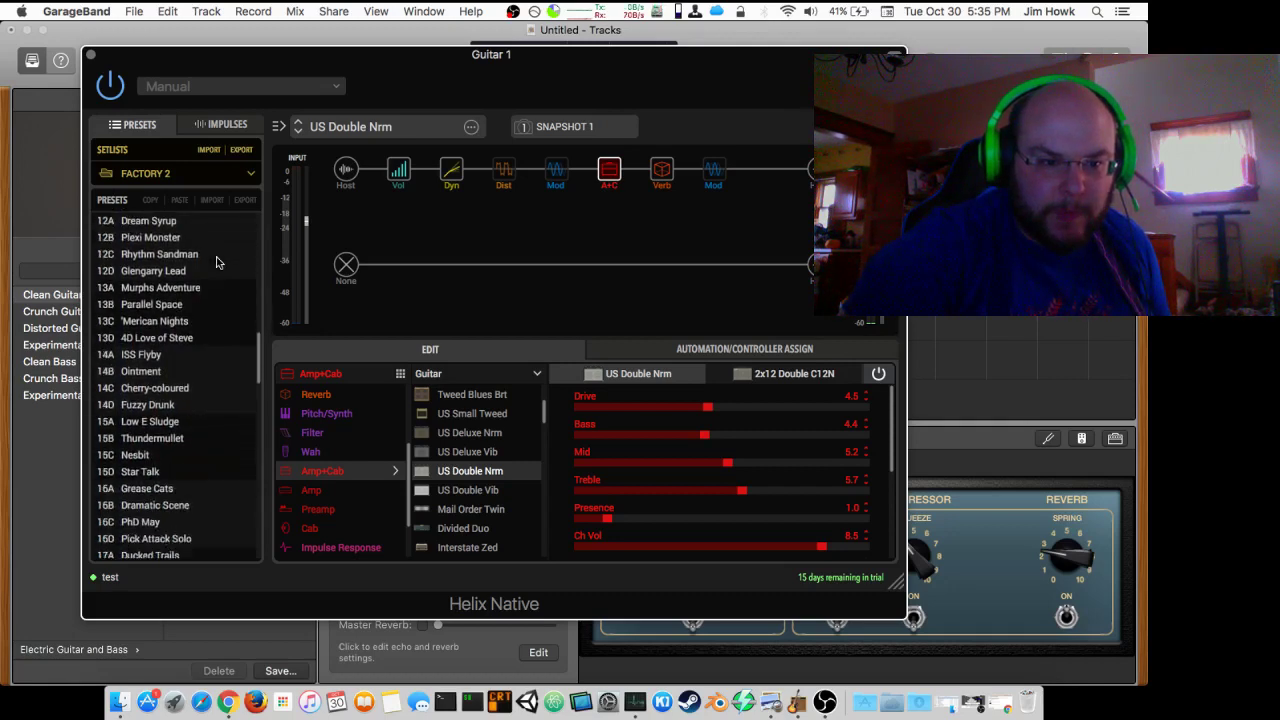
pyautogui.scroll(-3, 216, 262)
pyautogui.scroll(-17, 216, 262)
pyautogui.scroll(-2, 216, 262)
pyautogui.scroll(-3, 216, 262)
pyautogui.scroll(-4, 216, 262)
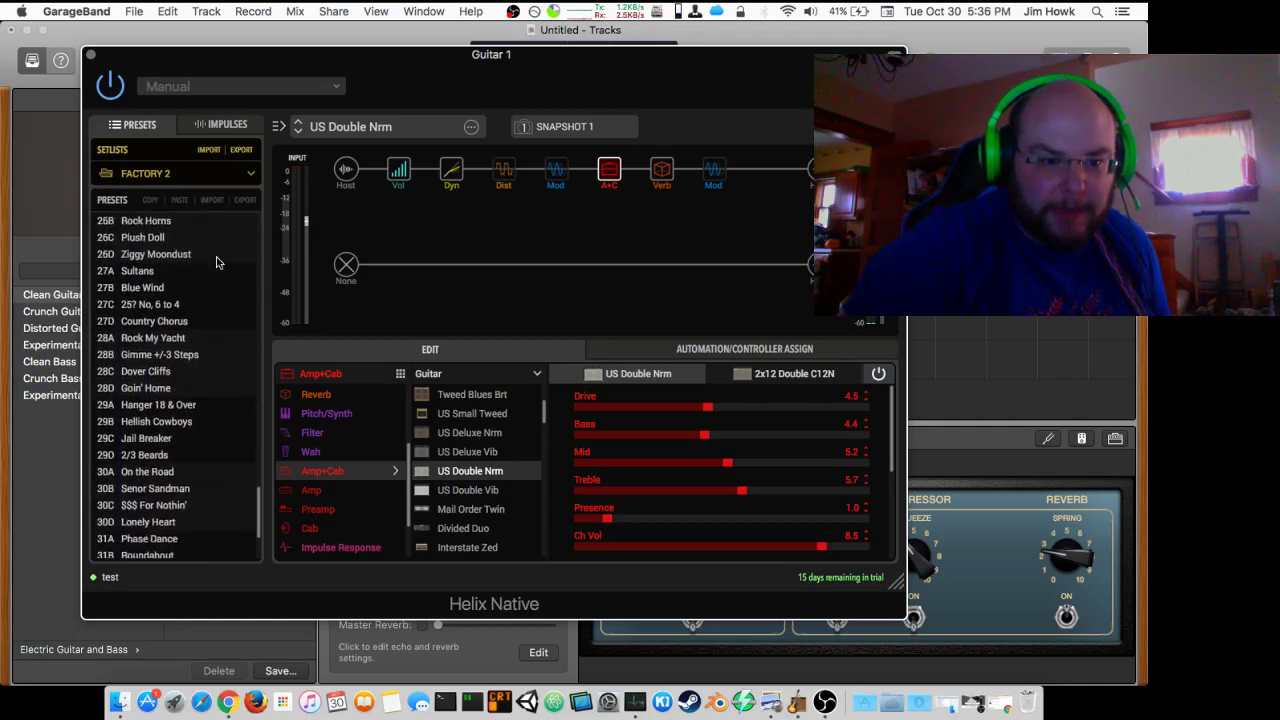
pyautogui.scroll(-2, 216, 262)
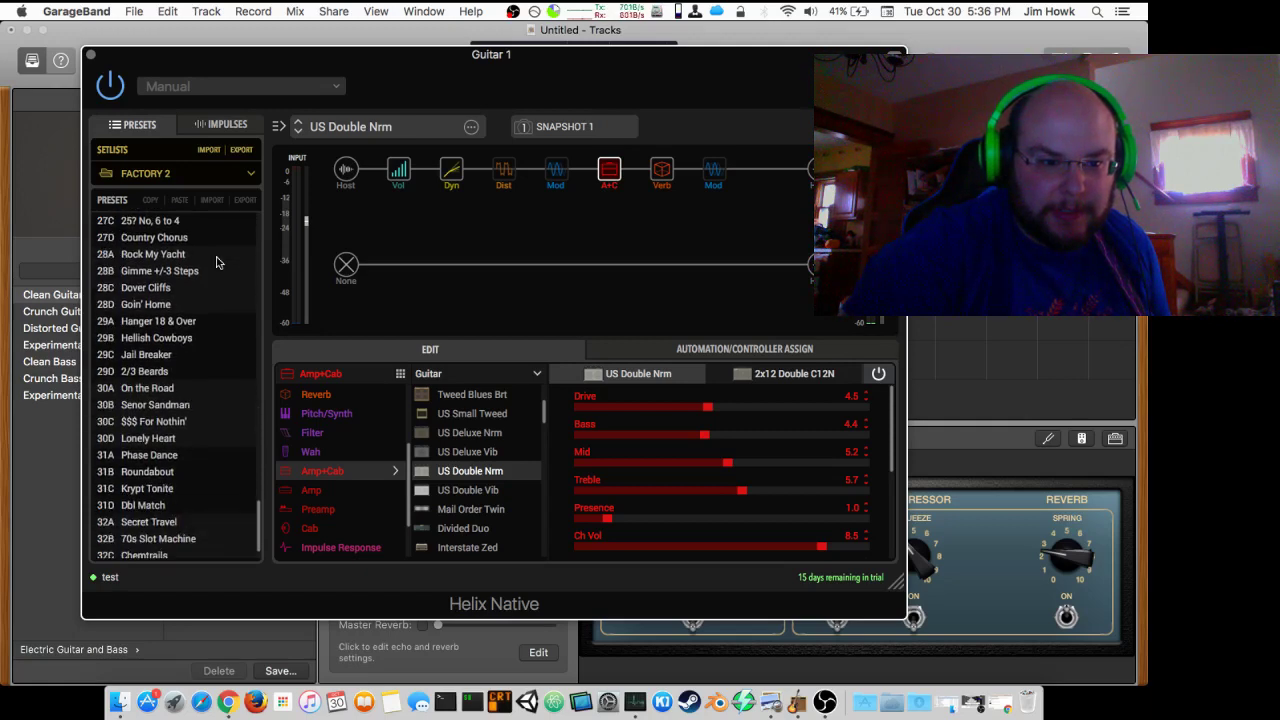
pyautogui.scroll(-1, 216, 262)
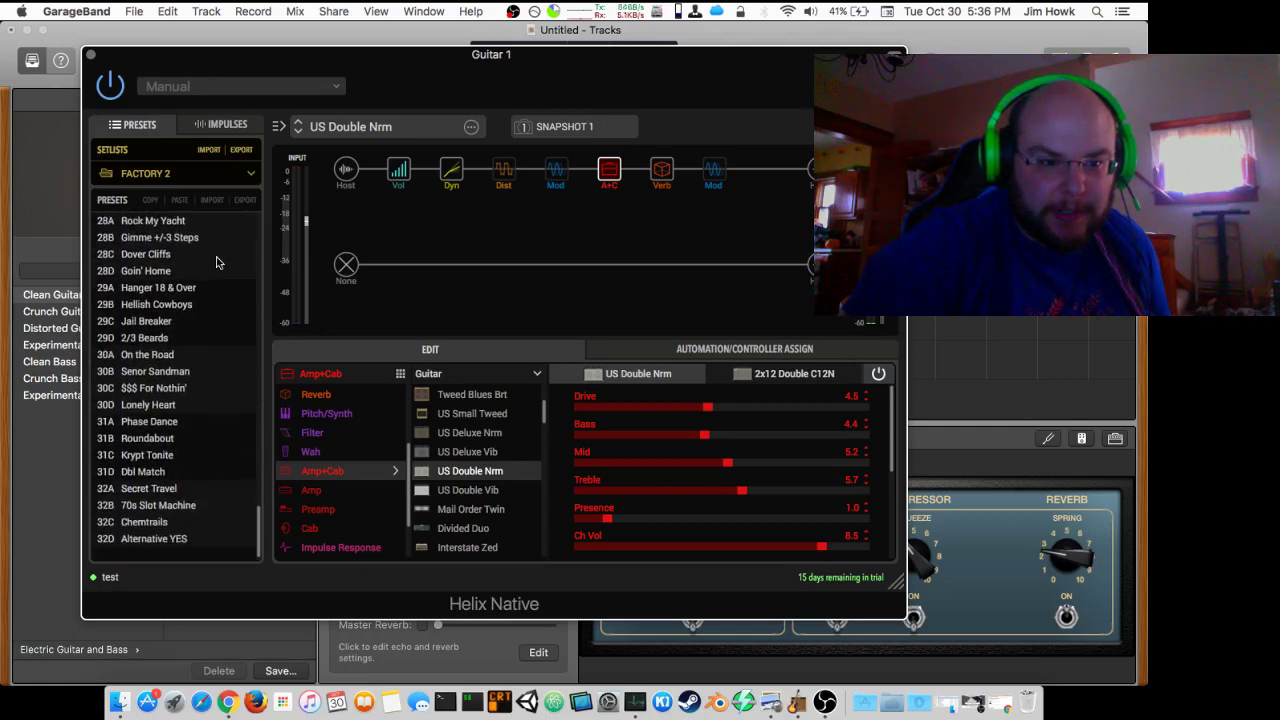
pyautogui.scroll(2, 216, 262)
pyautogui.scroll(3, 216, 262)
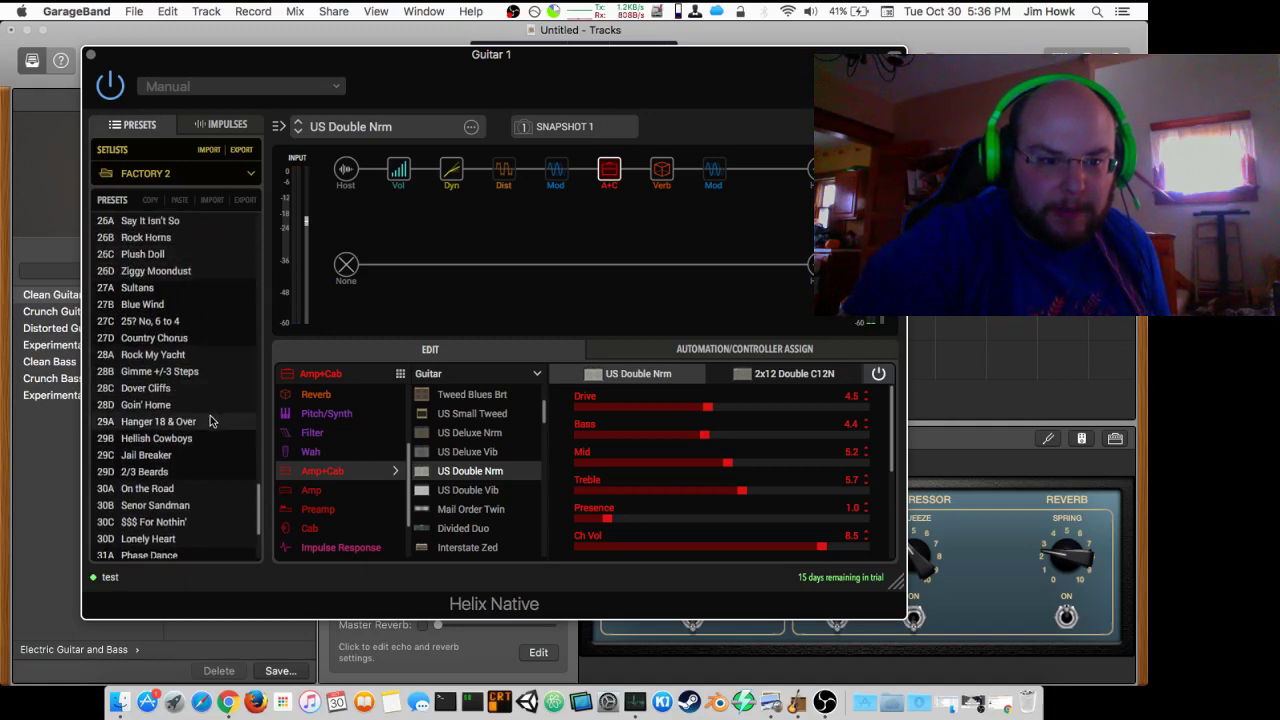
pyautogui.scroll(3, 212, 458)
pyautogui.scroll(10, 212, 461)
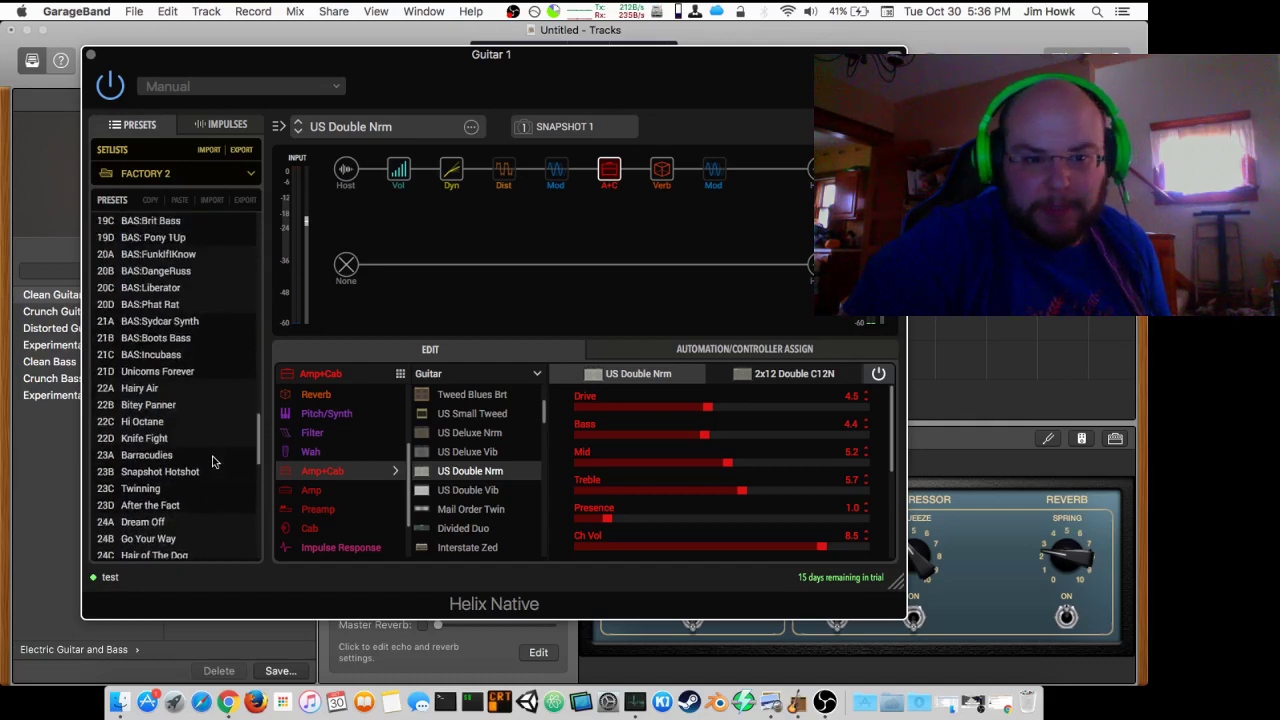
pyautogui.scroll(2, 212, 461)
pyautogui.scroll(3, 212, 461)
pyautogui.scroll(4, 212, 461)
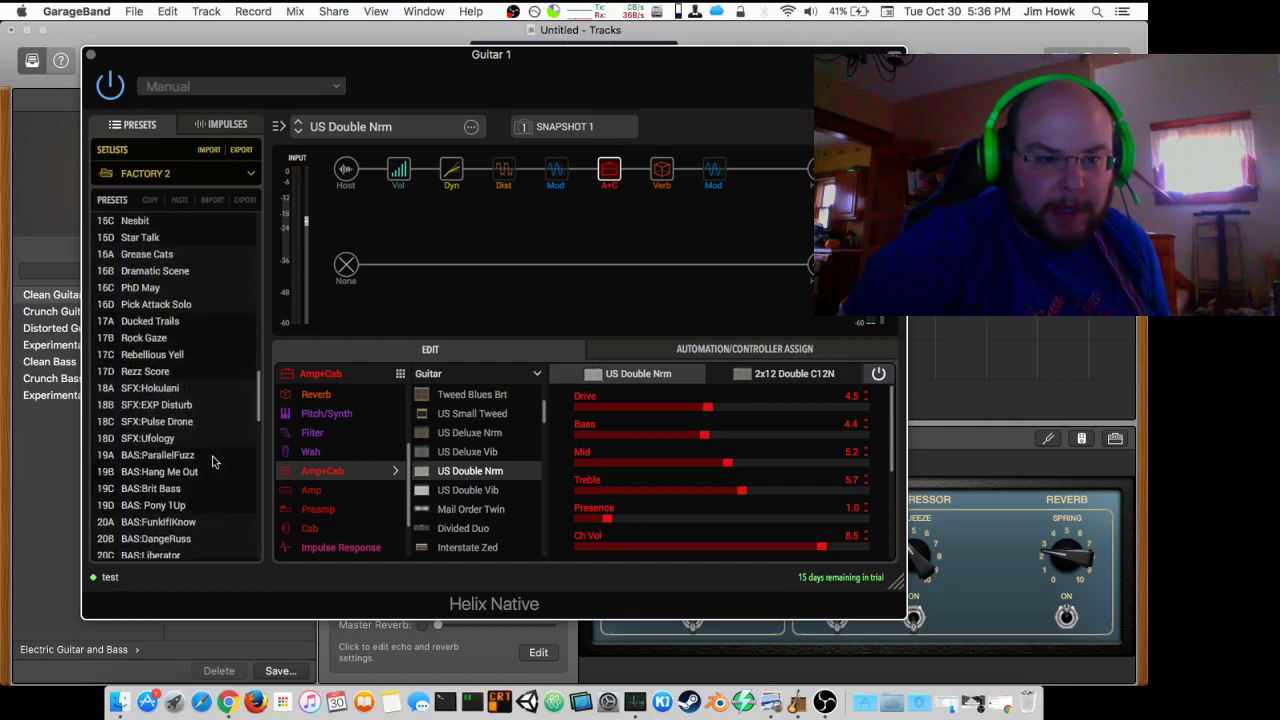
pyautogui.scroll(12, 185, 383)
pyautogui.scroll(15, 185, 383)
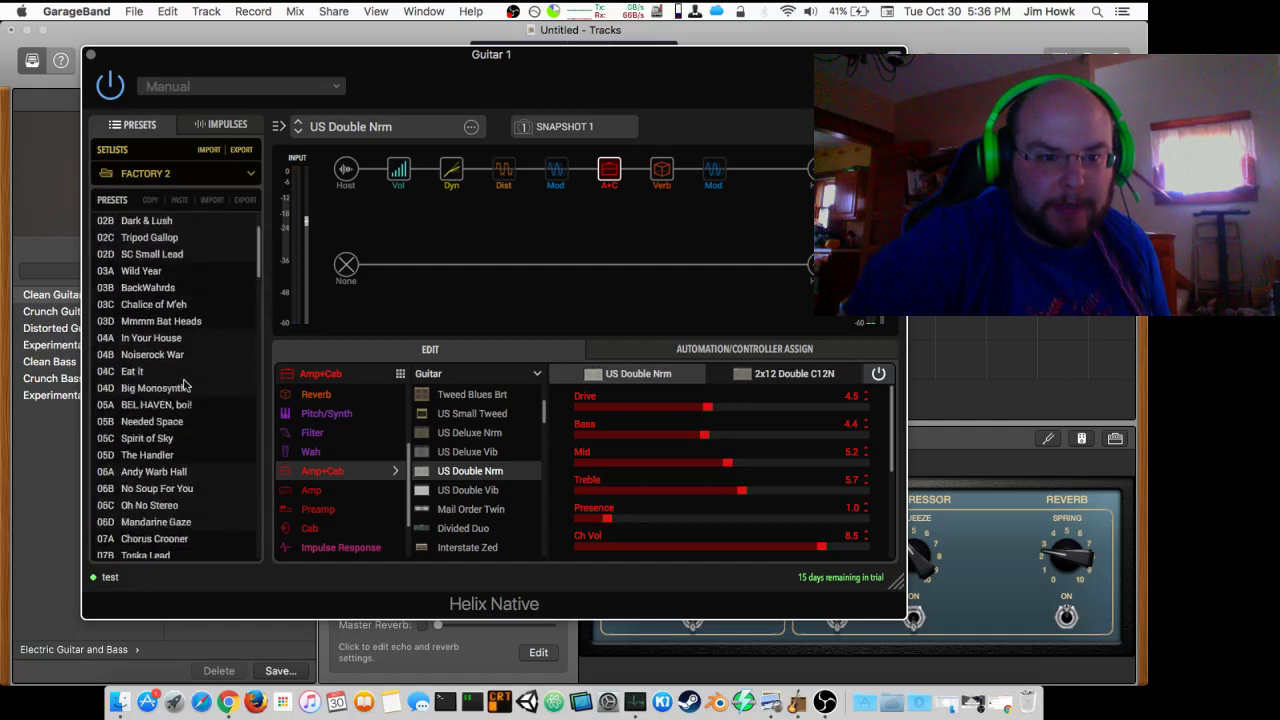
pyautogui.scroll(2, 184, 383)
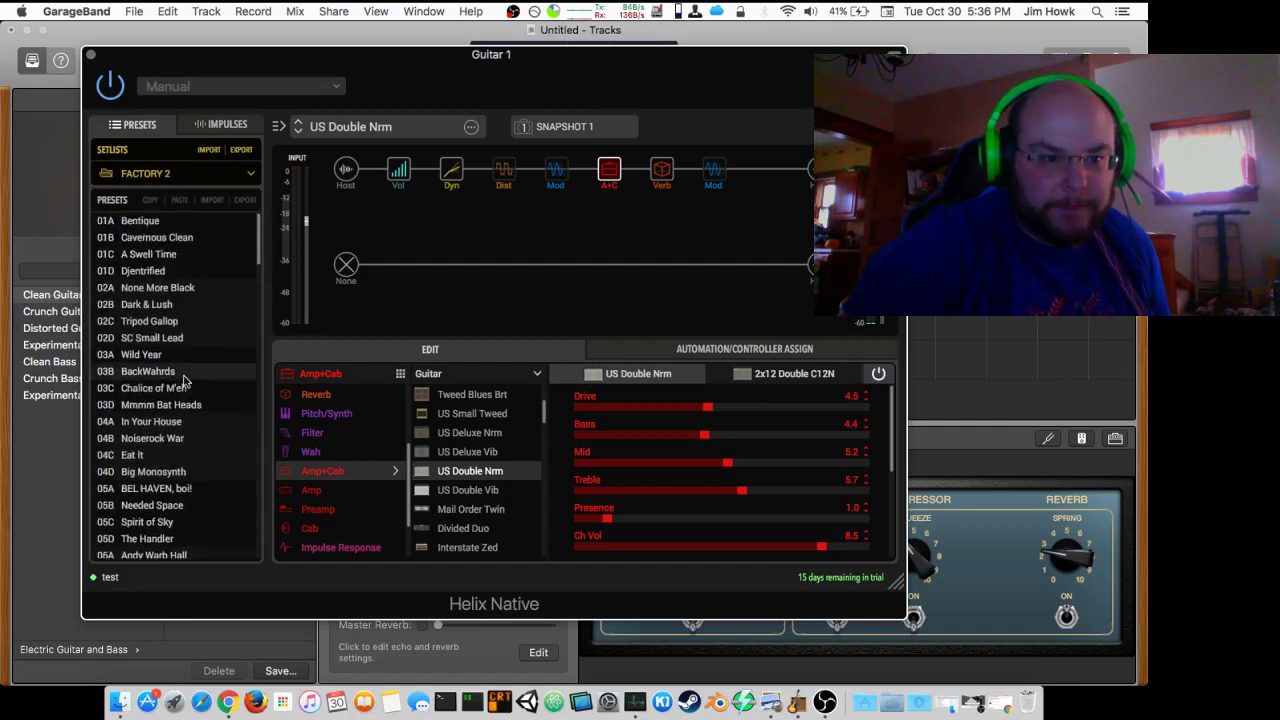
# Select 01B Cavernous Clean in the Factory 2 list and double-click it to load
pyautogui.click(202, 237)
pyautogui.click(173, 240)
pyautogui.doubleClick(178, 244)
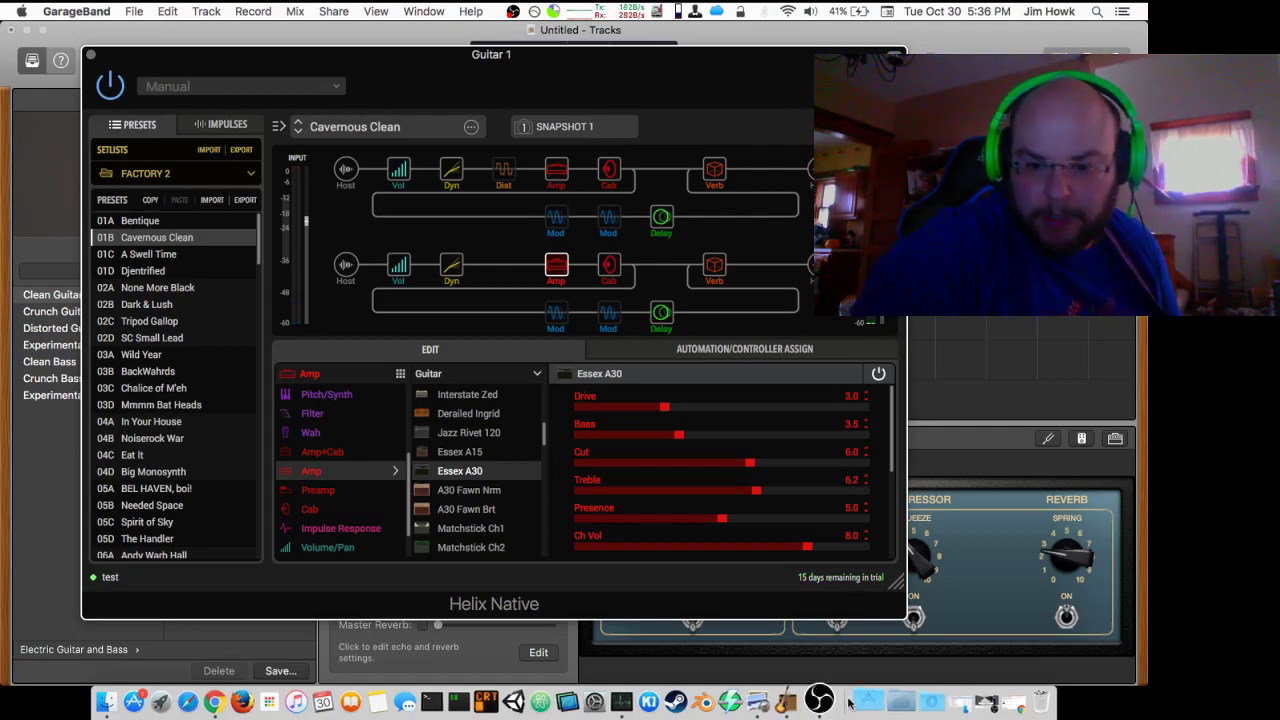
pyautogui.click(228, 702)
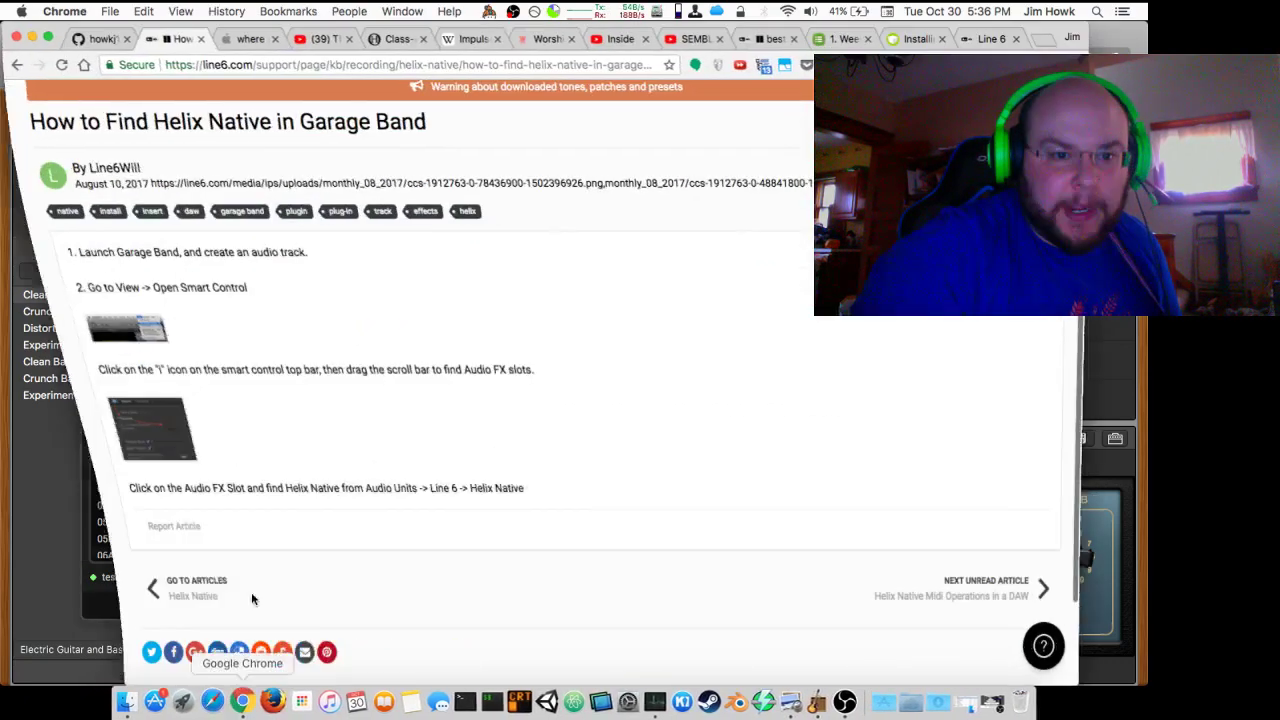
pyautogui.click(303, 40)
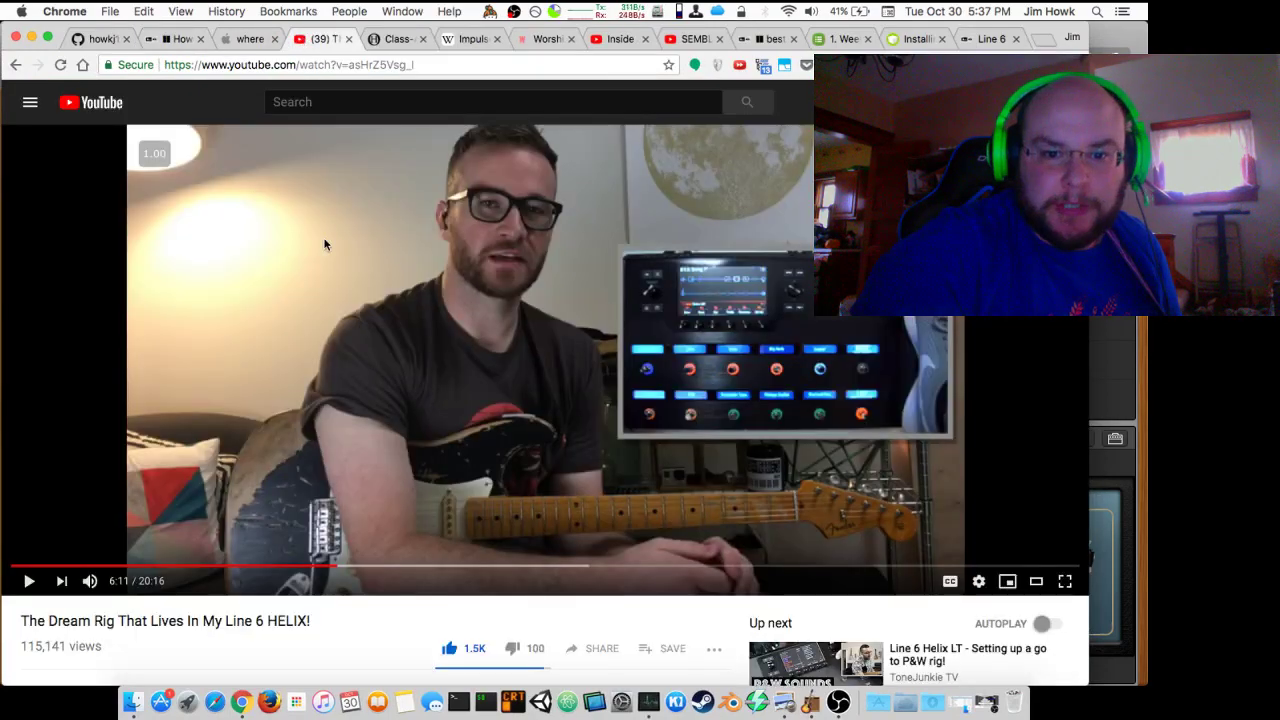
pyautogui.scroll(-10, 228, 340)
pyautogui.scroll(-6, 228, 349)
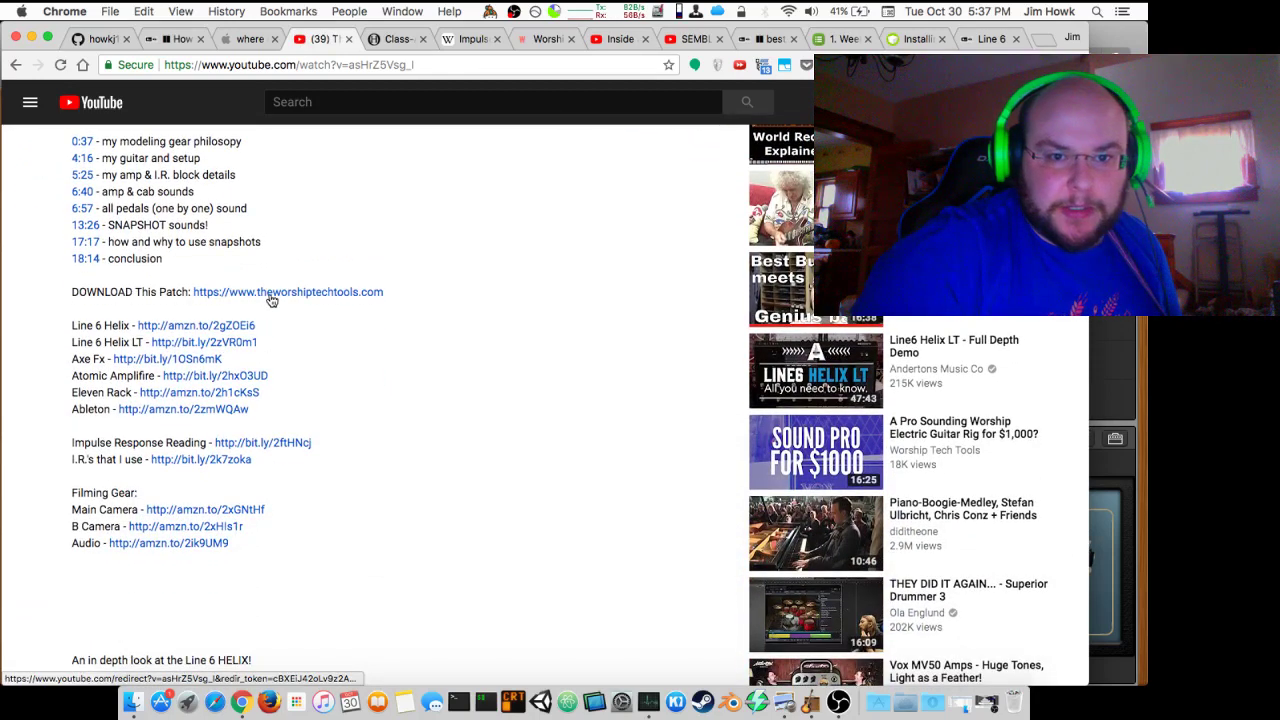
pyautogui.click(534, 41)
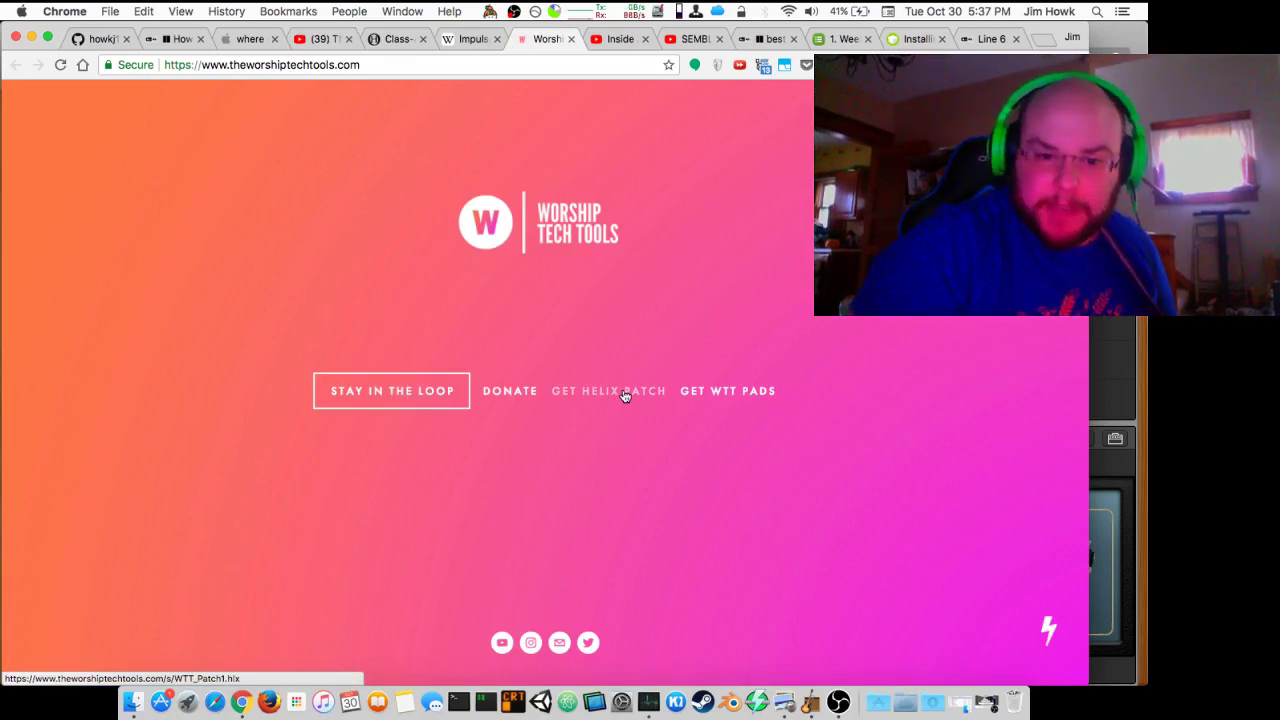
pyautogui.click(31, 37)
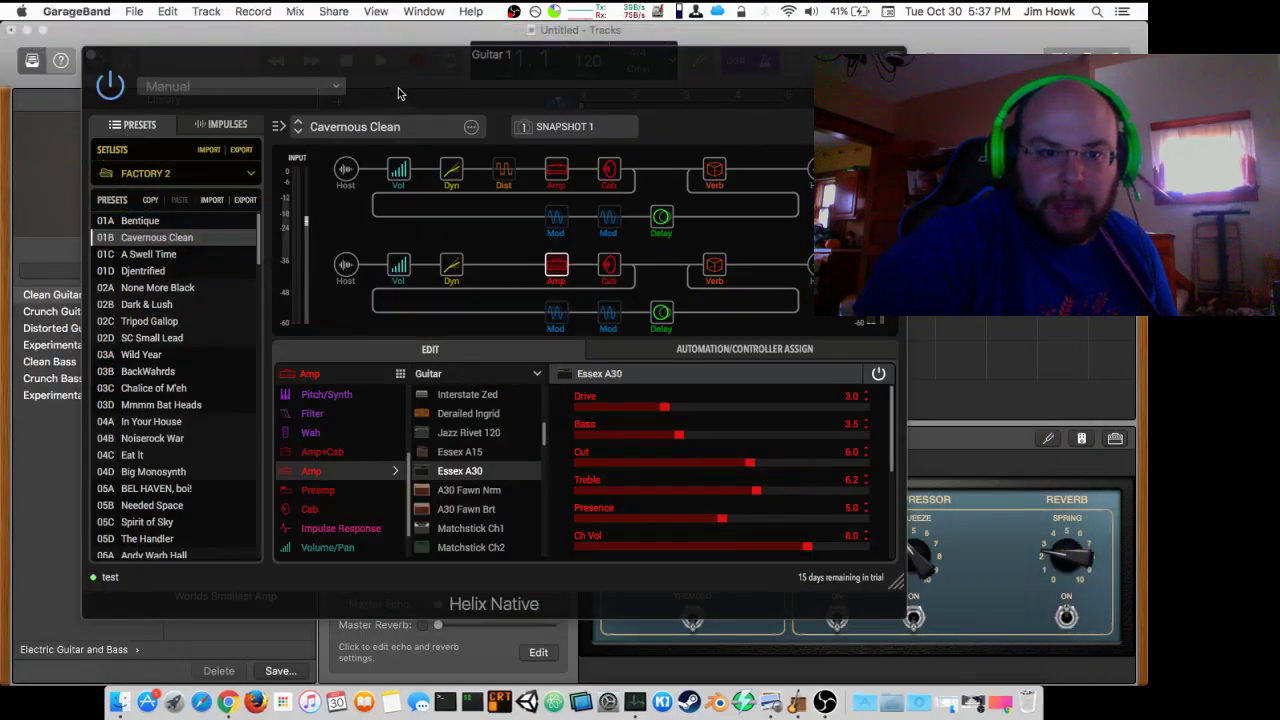
# Switch Helix Native to the USER 1 setlist and select empty preset slot 01B
pyautogui.click(198, 173)
pyautogui.click(167, 237)
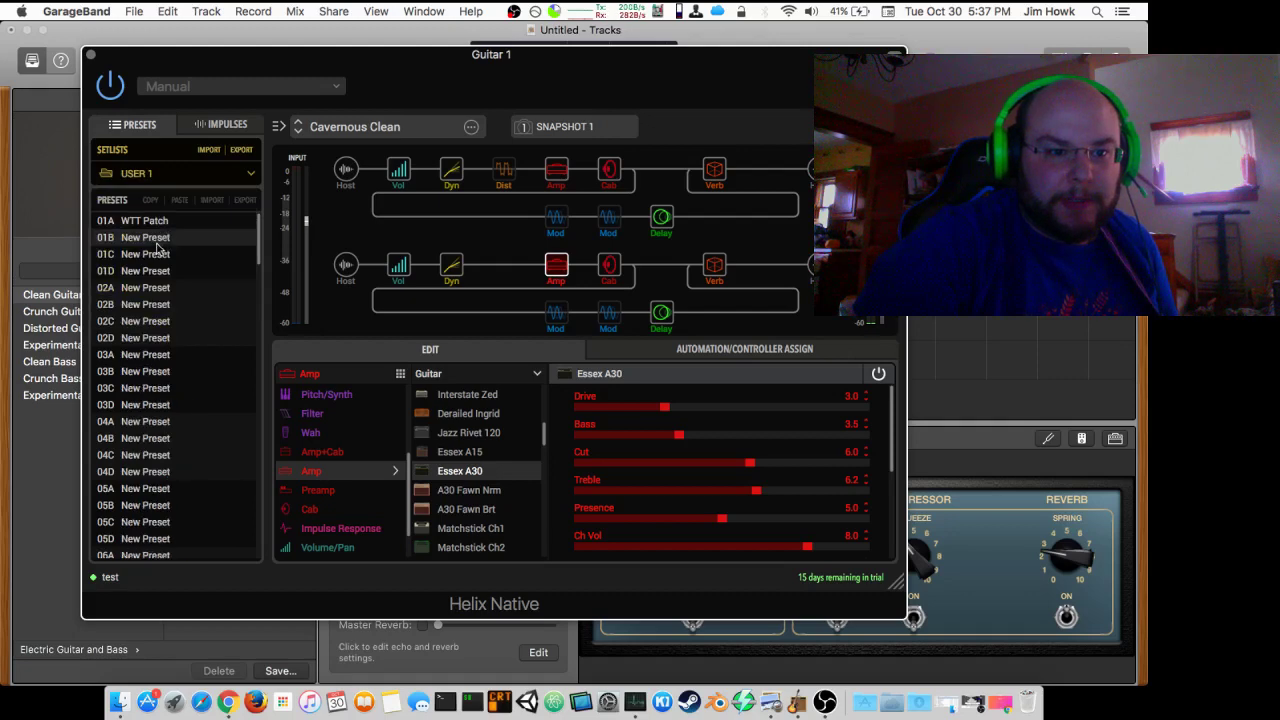
pyautogui.click(162, 181)
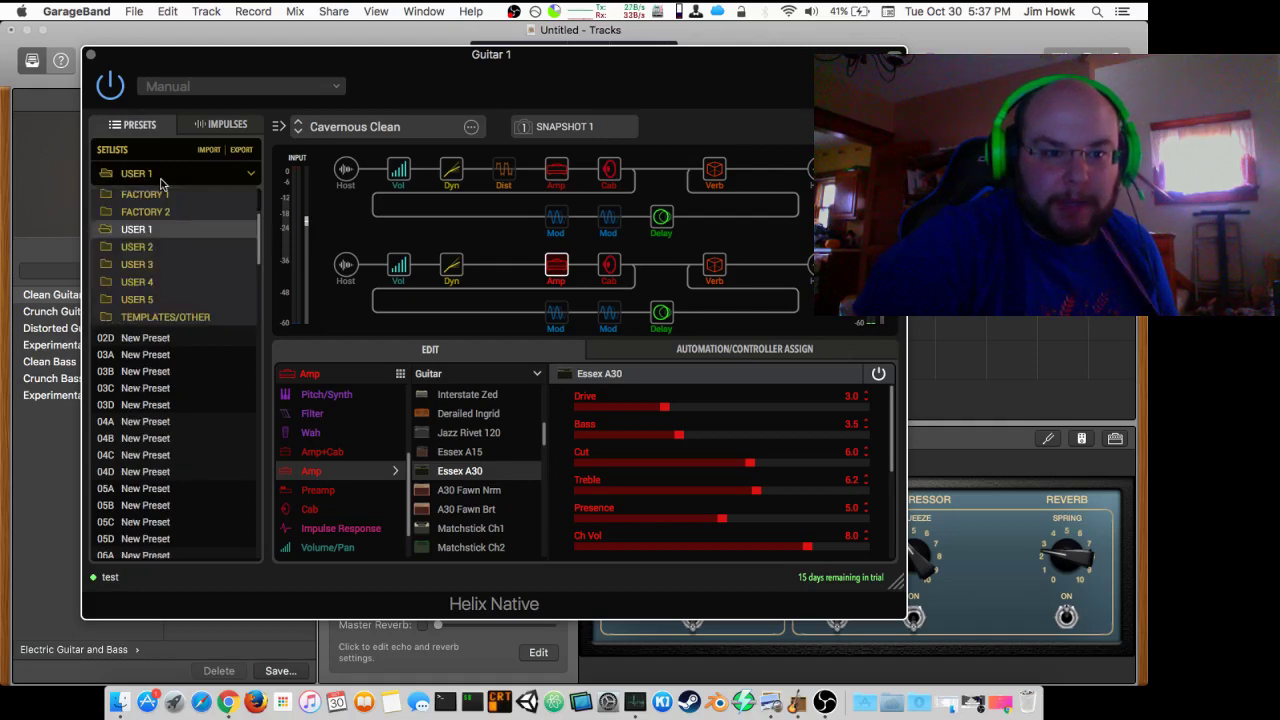
pyautogui.click(160, 183)
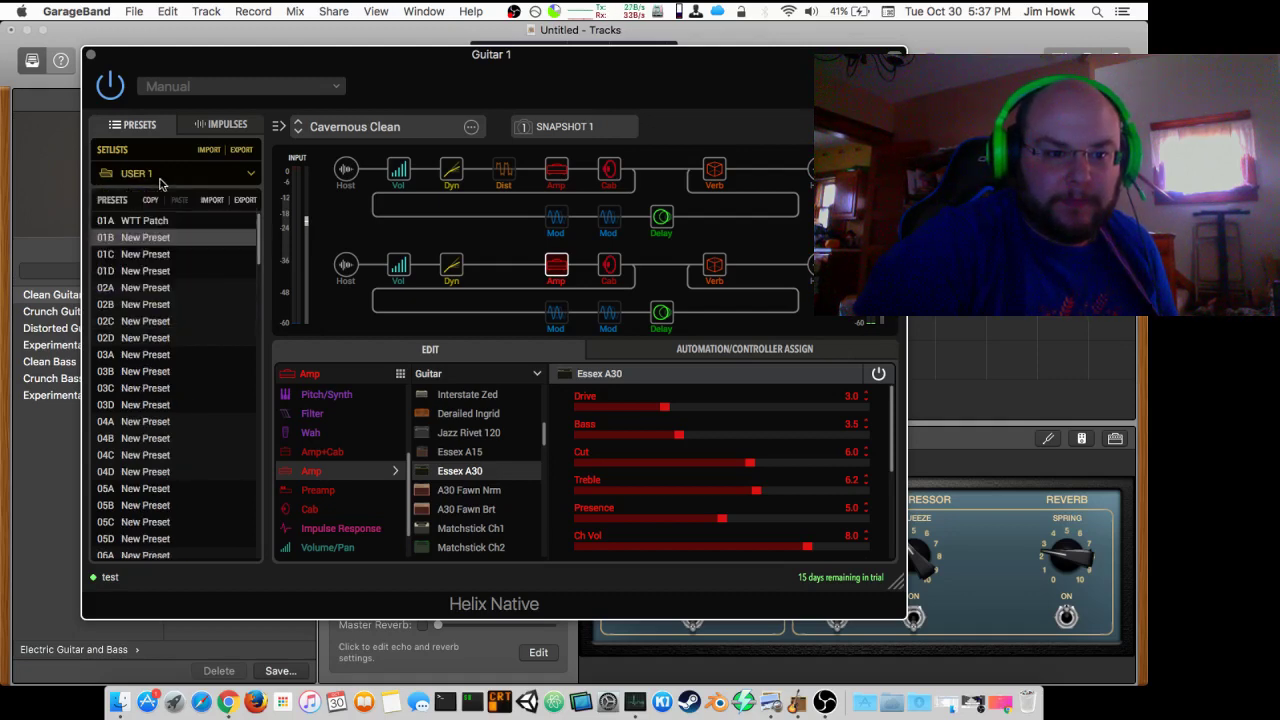
pyautogui.click(148, 243)
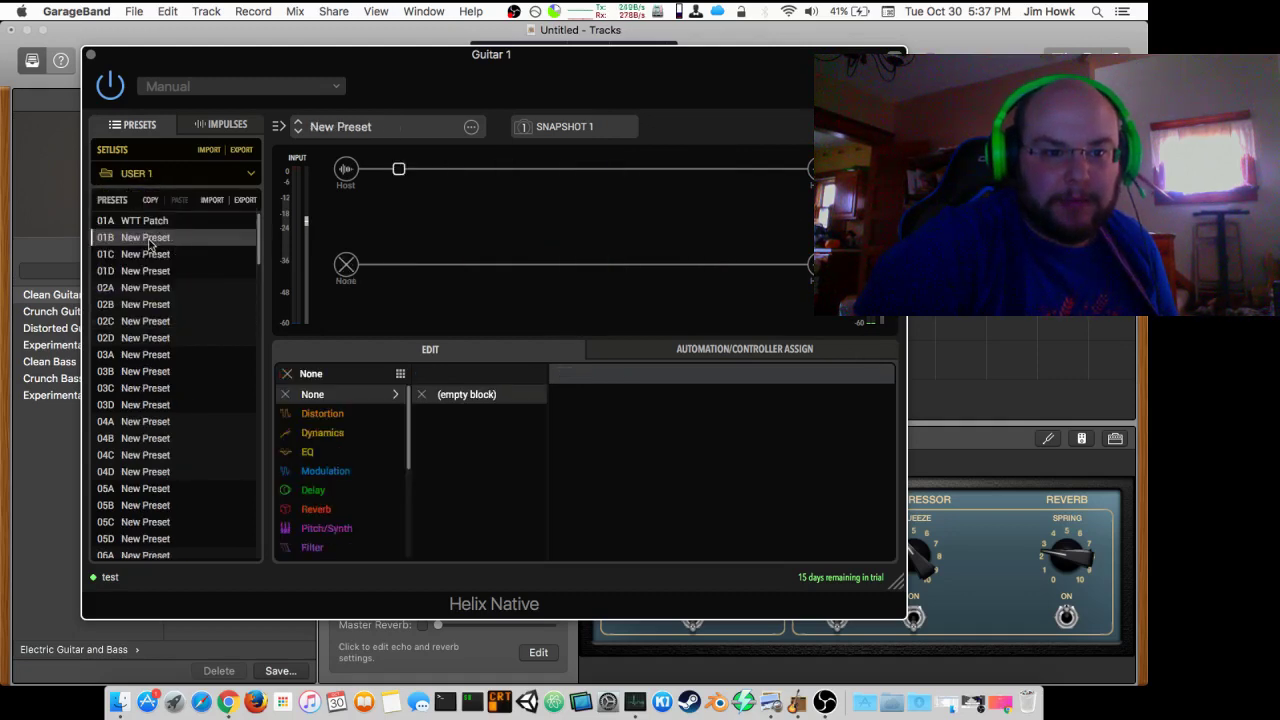
# Start a setlist import, browse to the Downloads folder, then cancel it
pyautogui.click(208, 150)
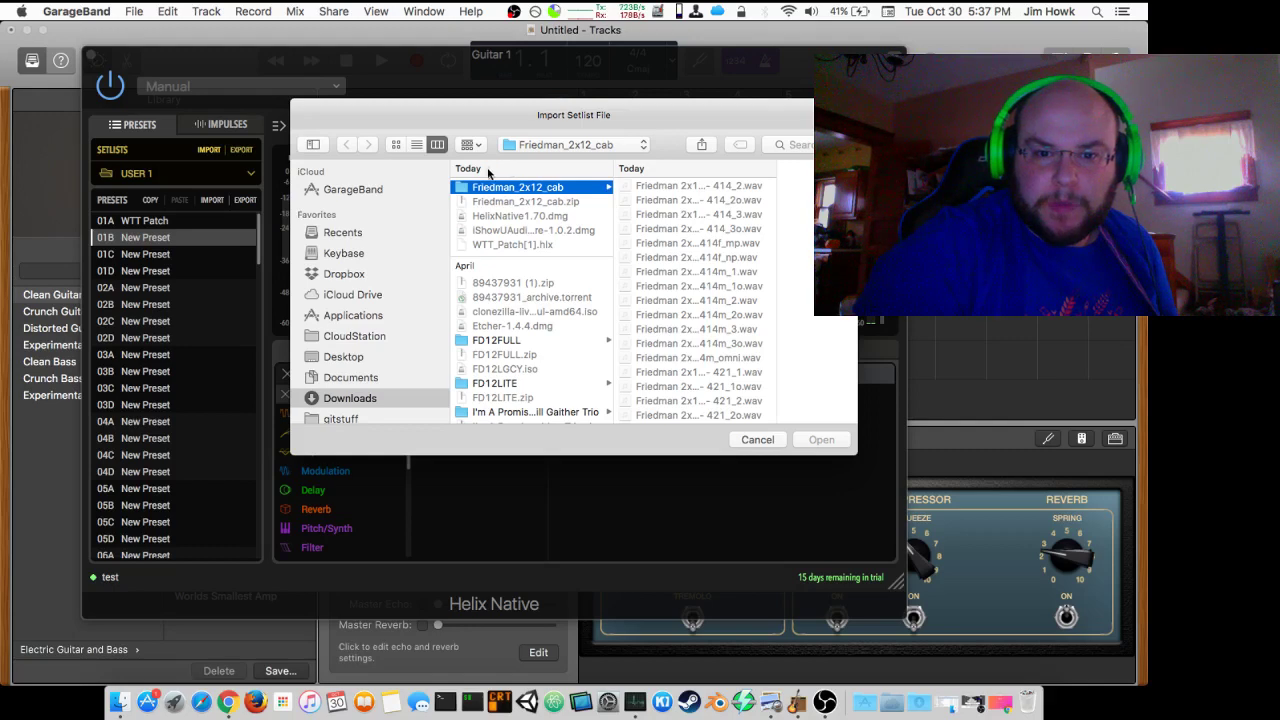
pyautogui.click(561, 147)
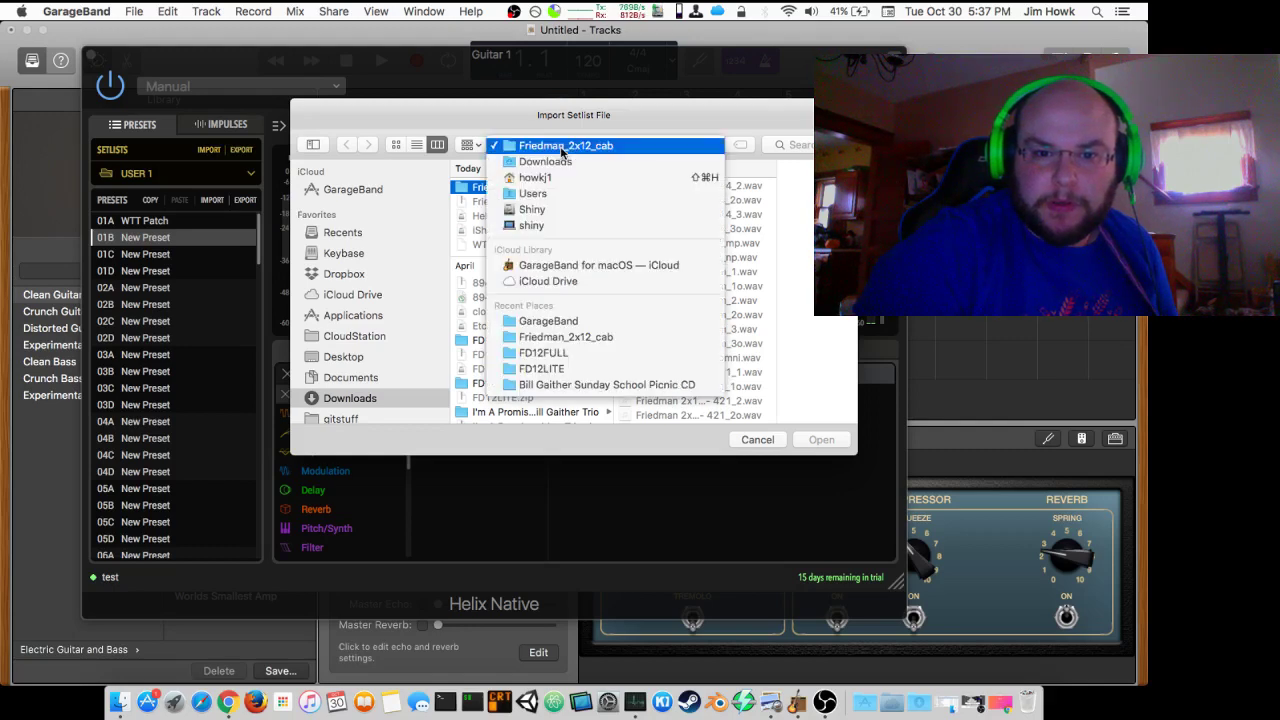
pyautogui.click(545, 161)
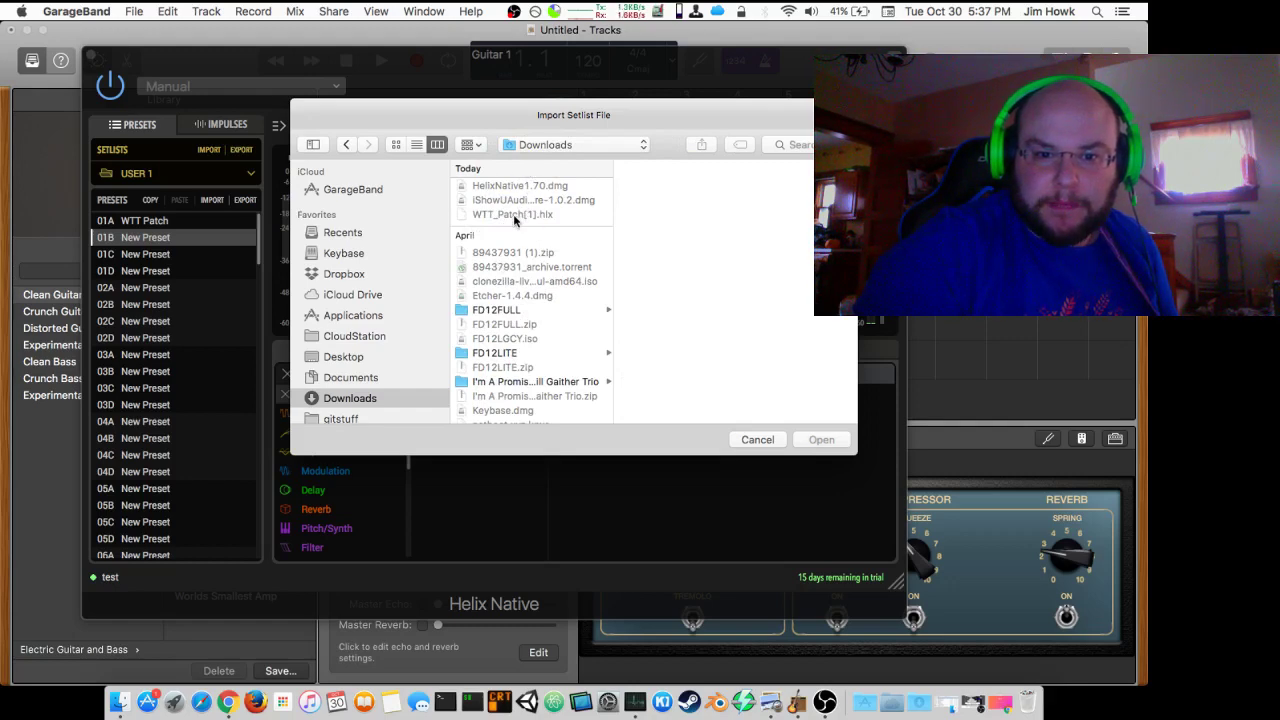
pyautogui.click(757, 440)
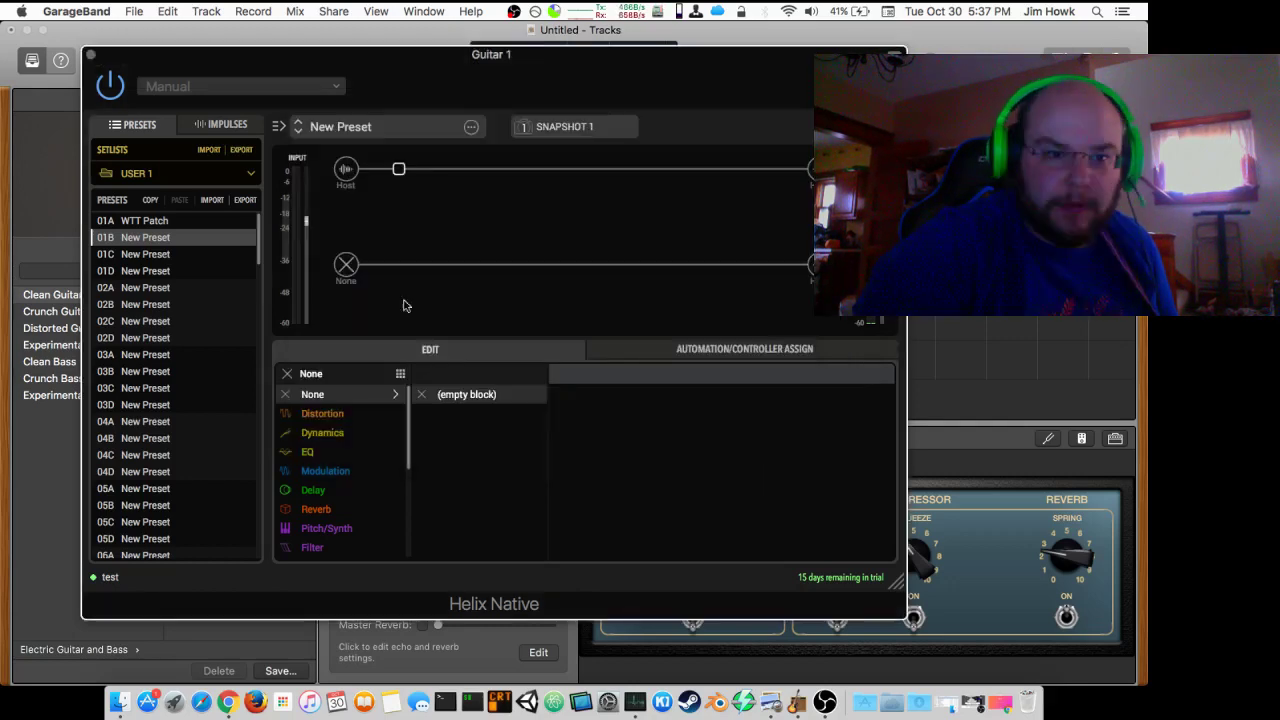
# Import the preset file WTT_Patch[1].hlx and confirm overwriting slot 01B
pyautogui.click(221, 198)
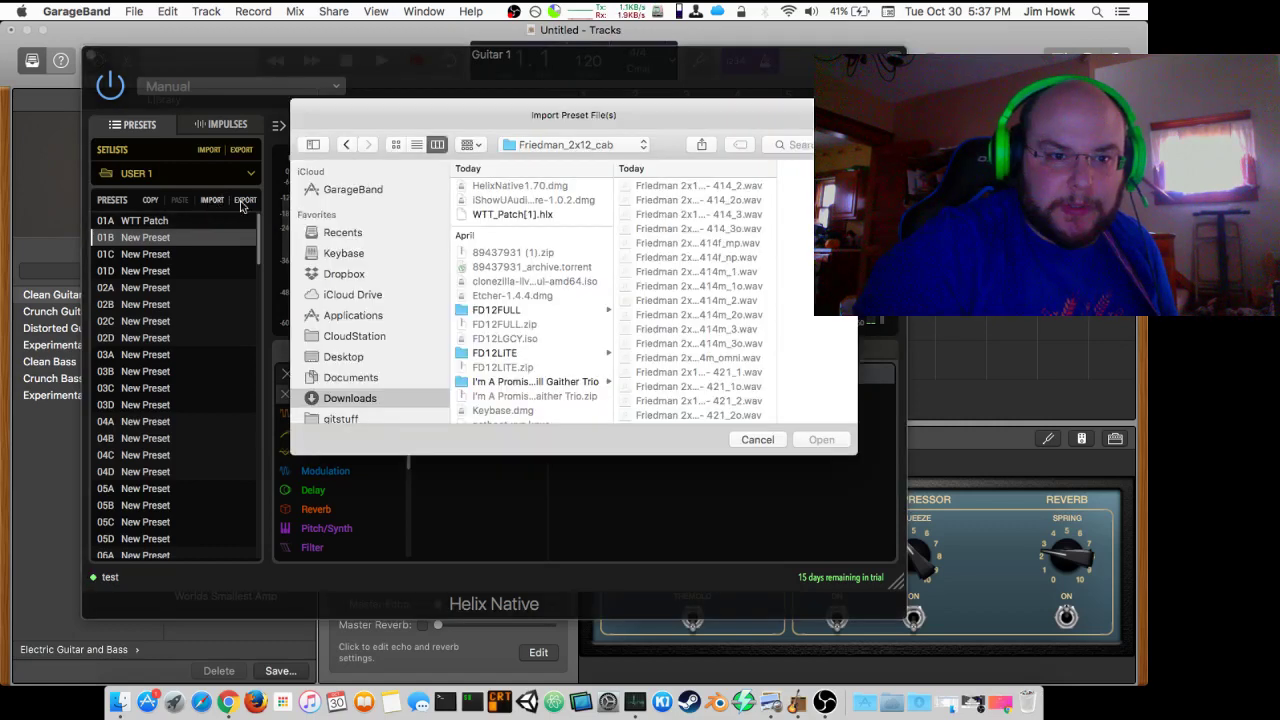
pyautogui.click(545, 215)
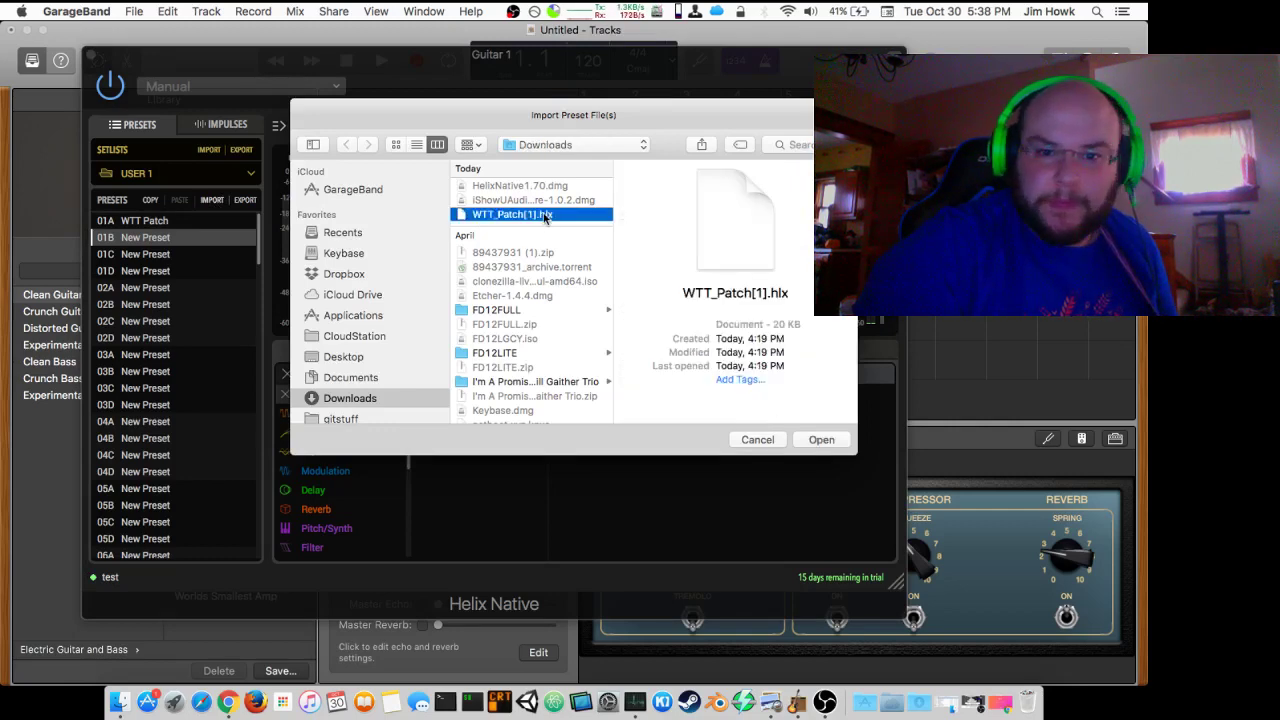
pyautogui.click(821, 440)
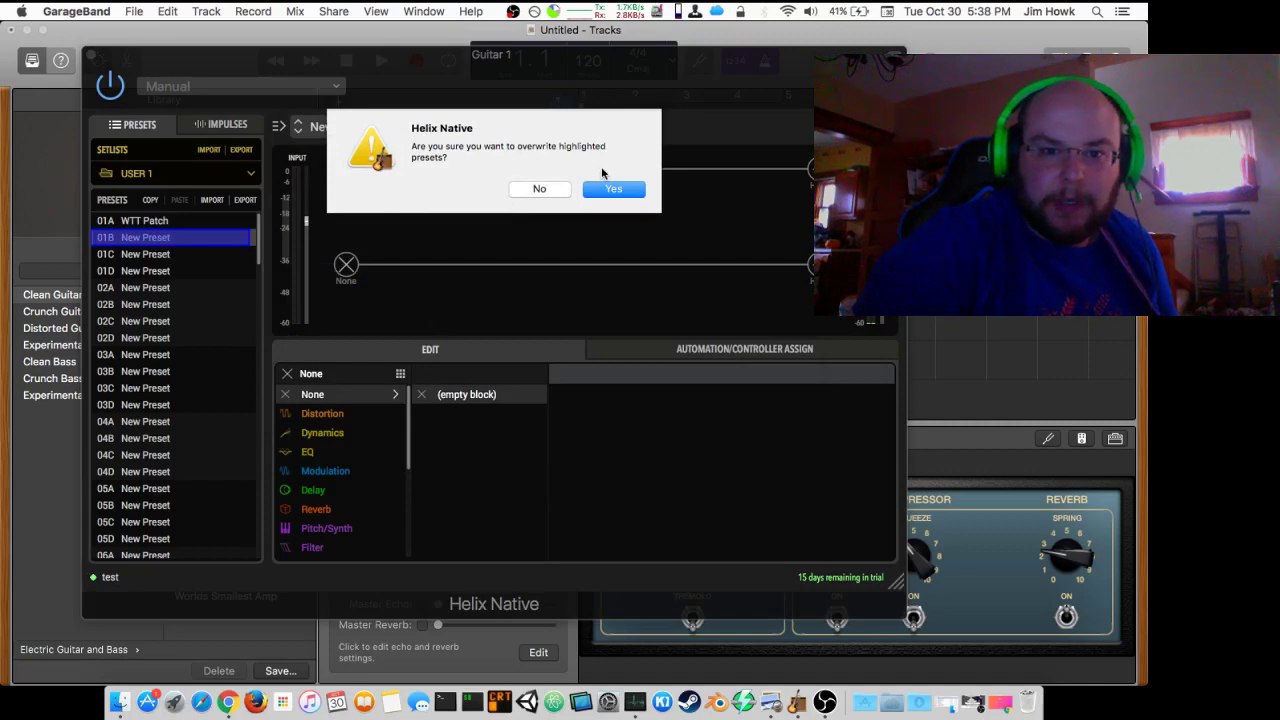
pyautogui.click(613, 188)
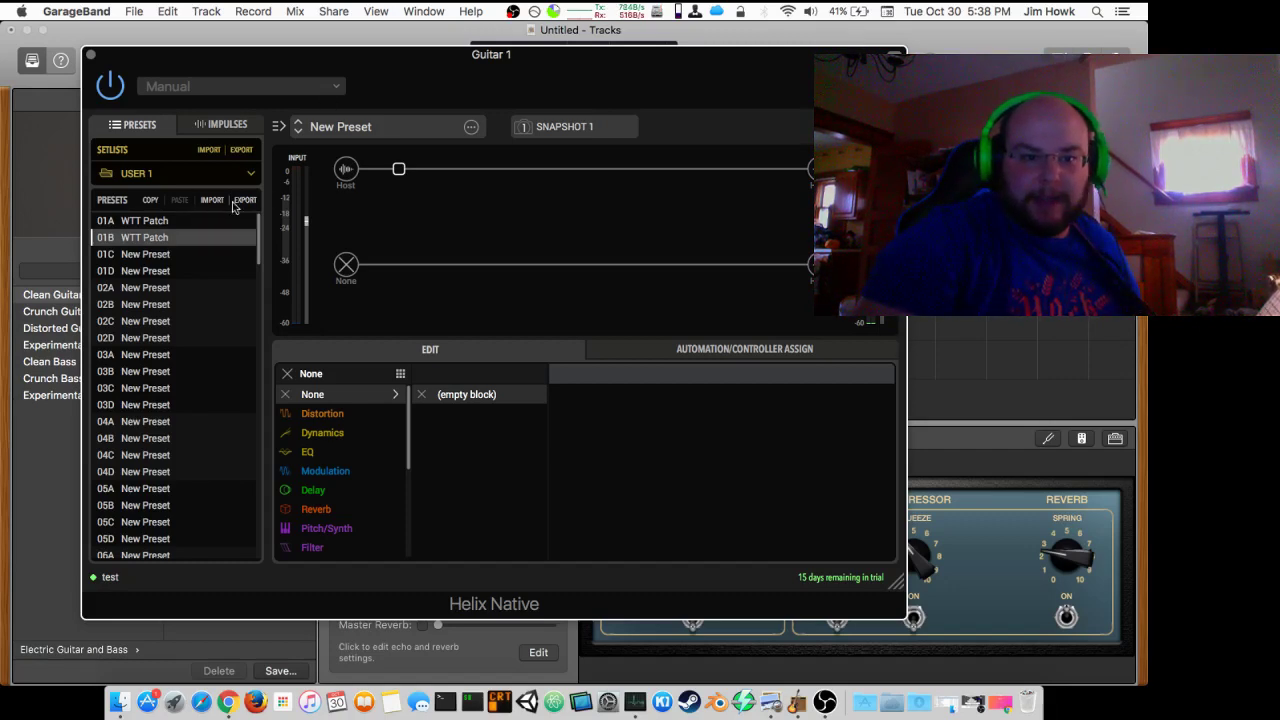
# Load preset 01B WTT Patch and choose snapshot 1 CHIME DRIV
pyautogui.click(142, 242)
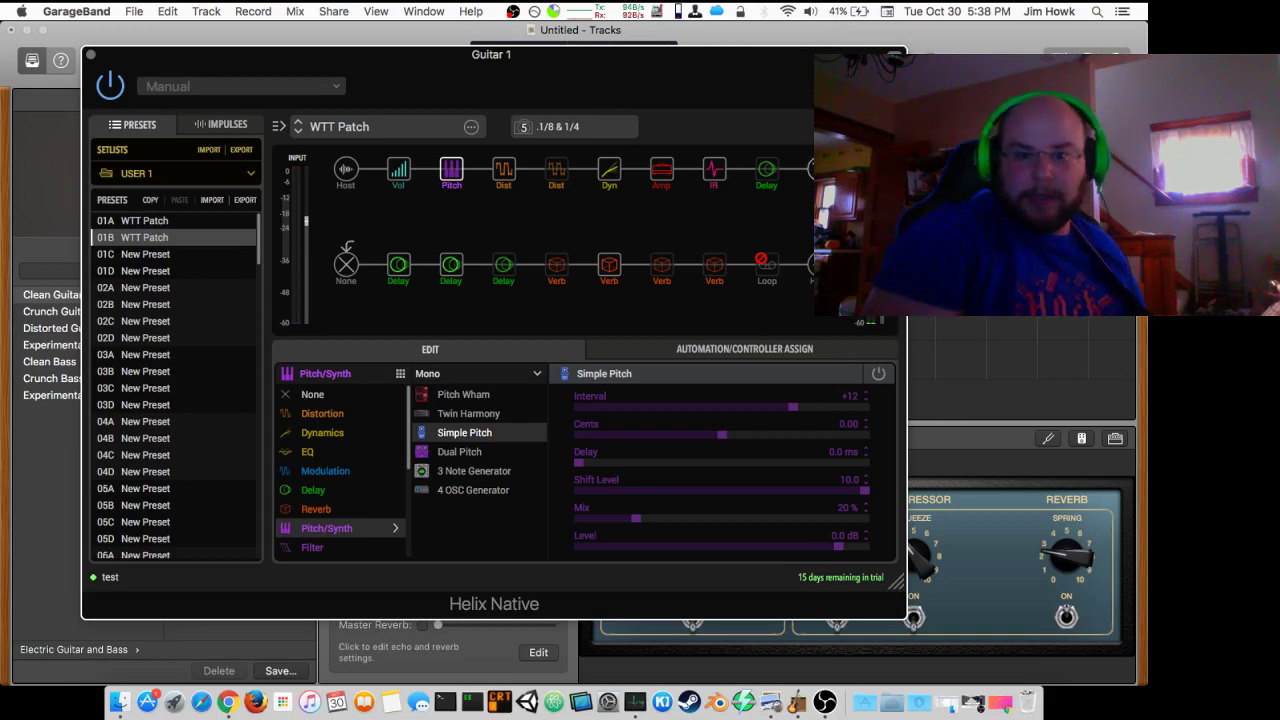
pyautogui.click(585, 127)
pyautogui.click(591, 150)
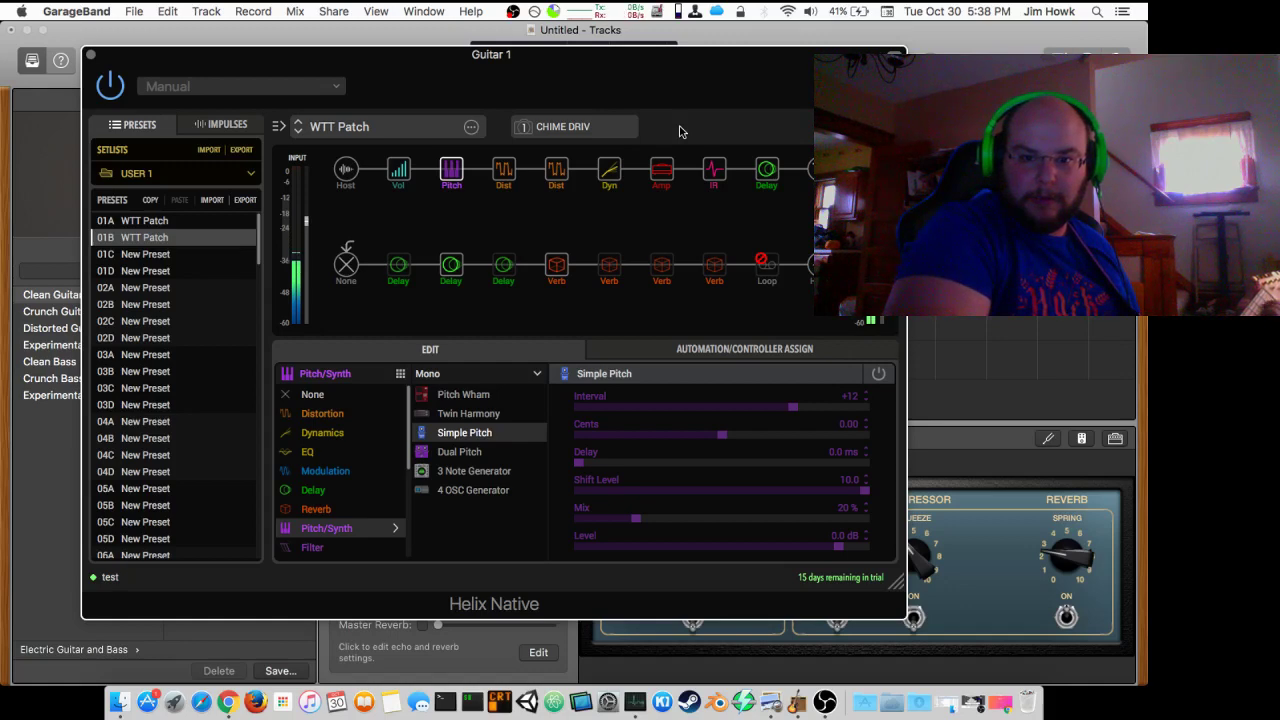
# Choose snapshot 8 SWELL from Helix Native's snapshot dropdown
pyautogui.click(613, 128)
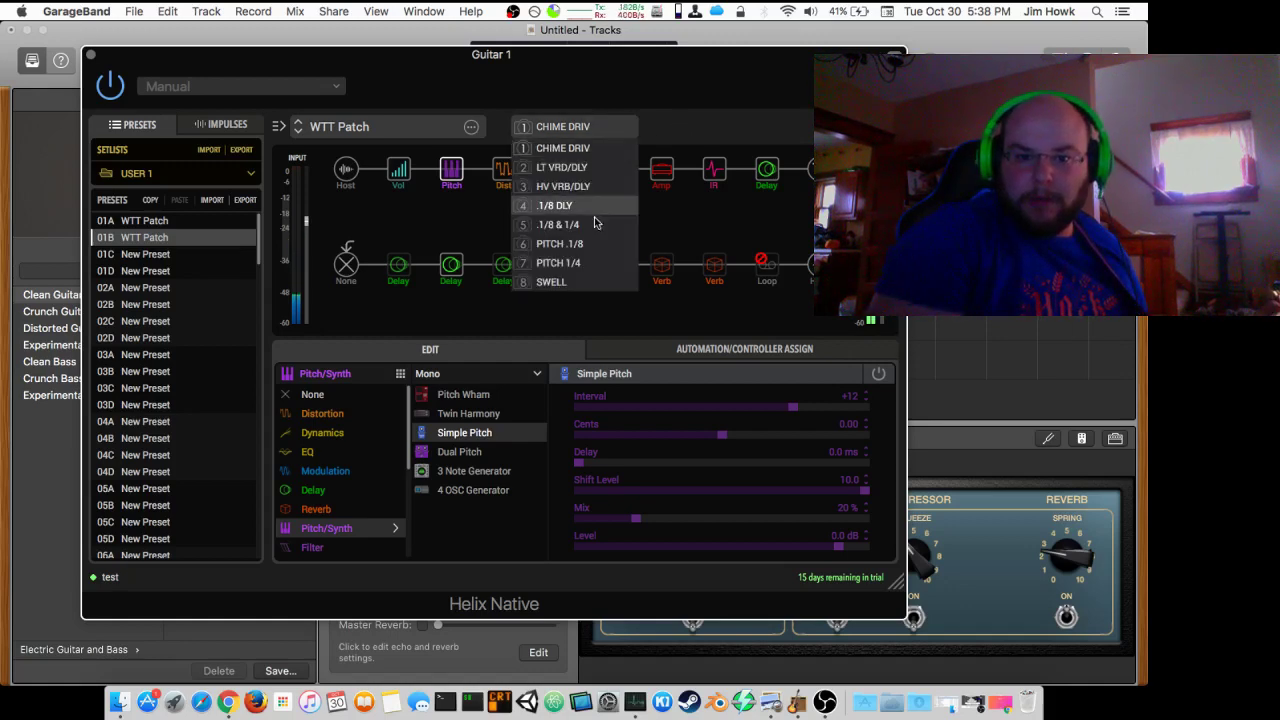
pyautogui.click(565, 282)
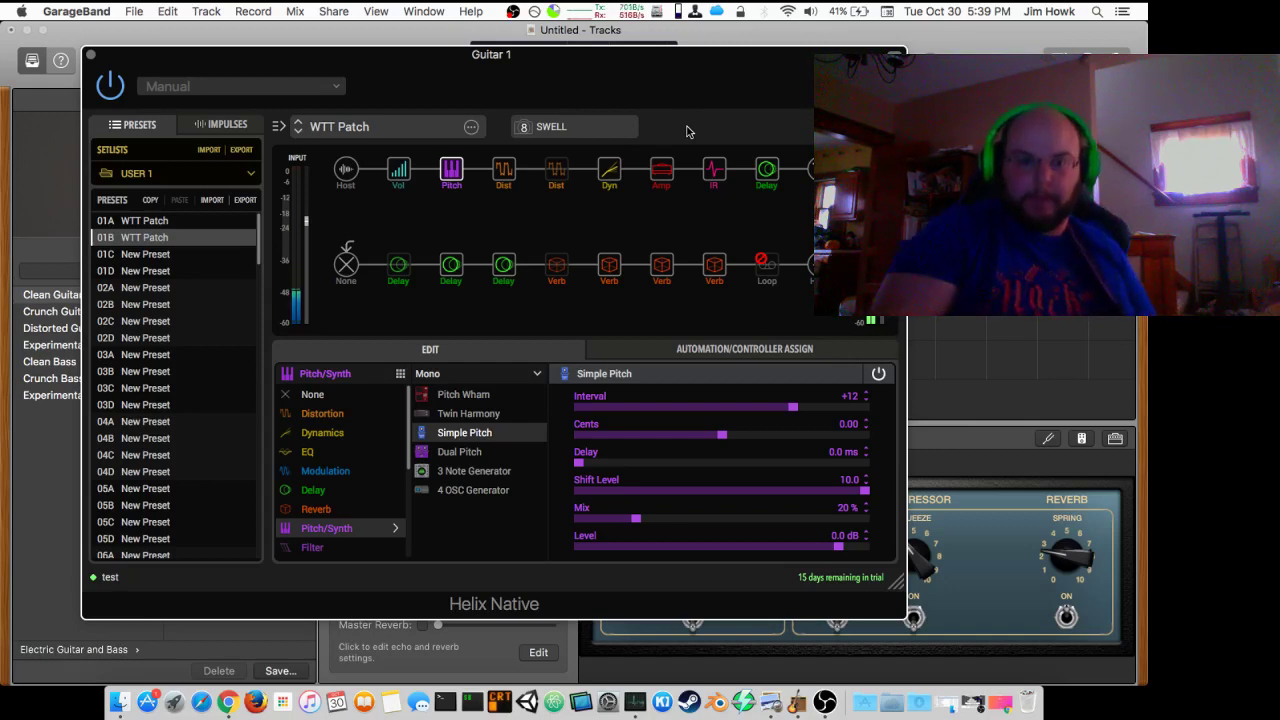
# Review the snapshot list, step back to preset 01A, and dismiss the preset options menu
pyautogui.click(628, 130)
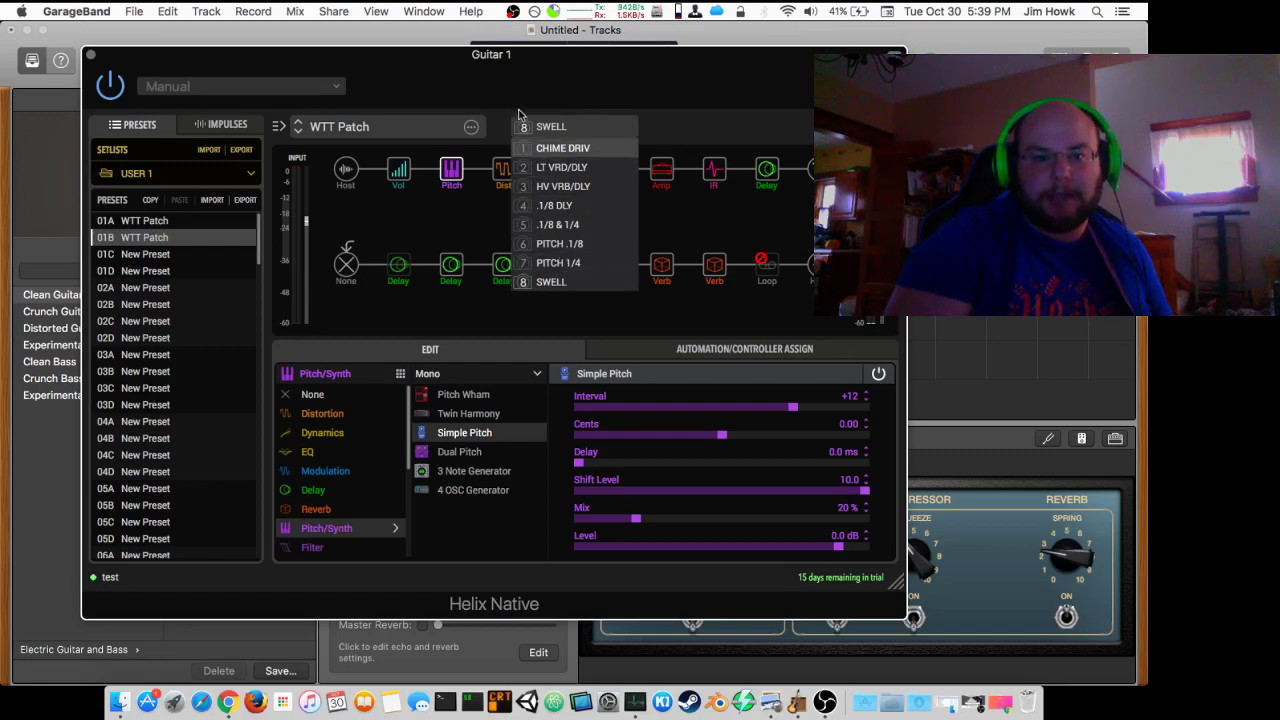
pyautogui.click(299, 127)
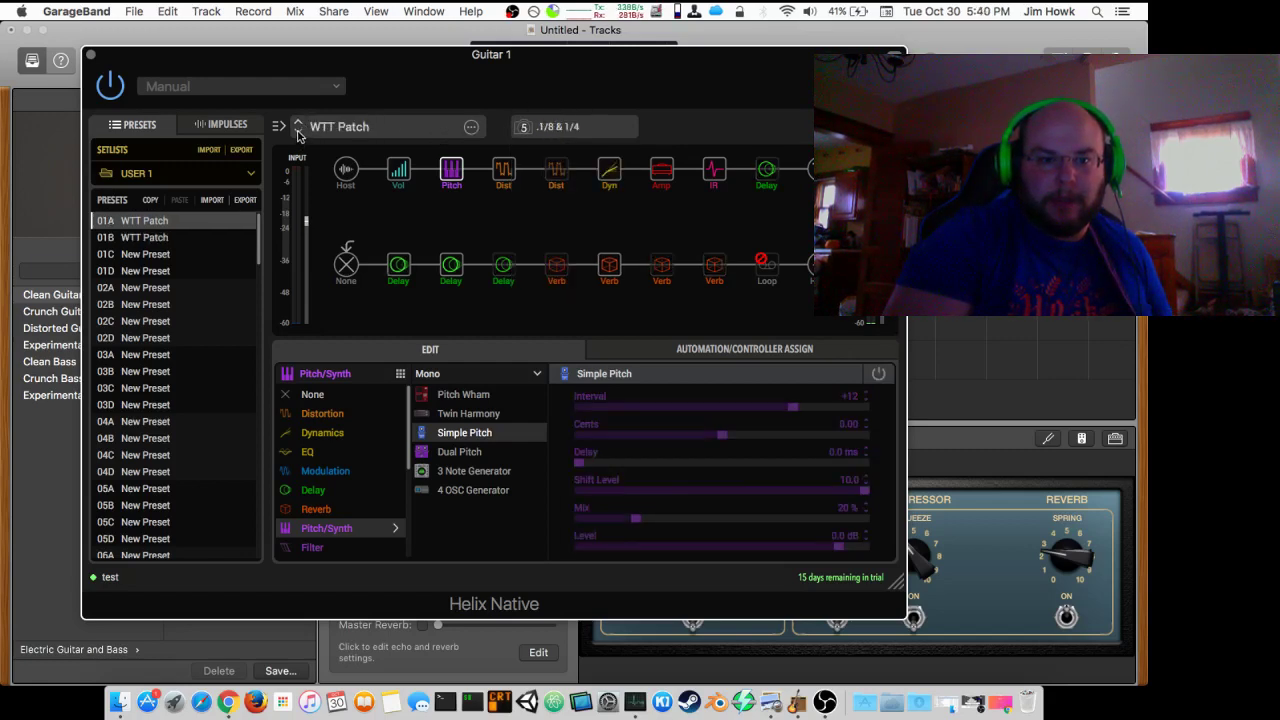
pyautogui.click(468, 131)
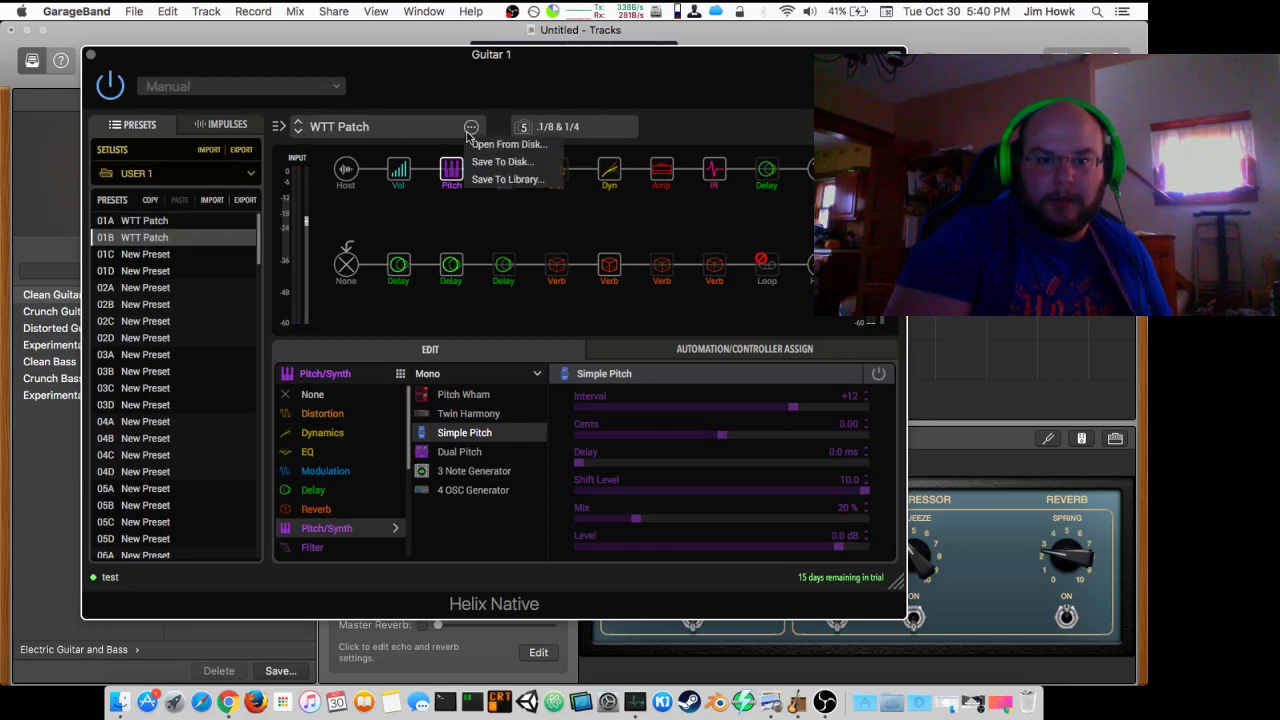
pyautogui.click(631, 123)
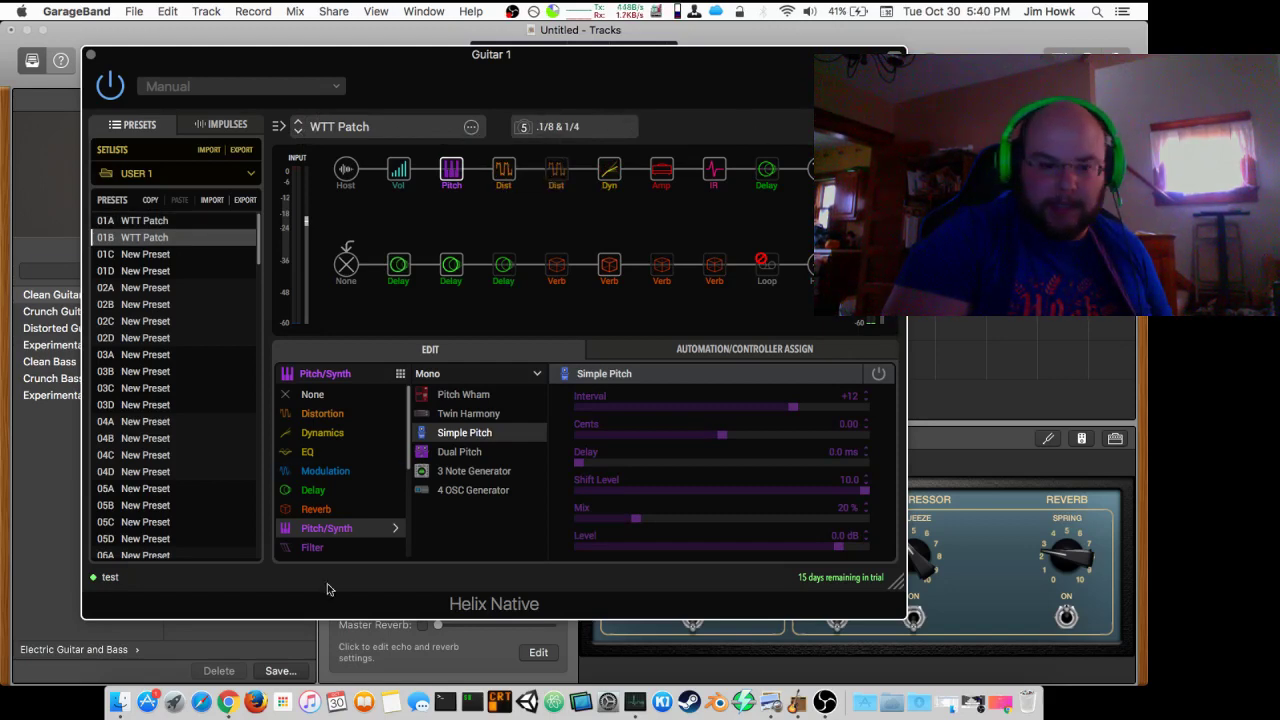
# Nudge the Helix Native window down-right, then close it
pyautogui.moveTo(663, 71); pyautogui.dragTo(690, 91)
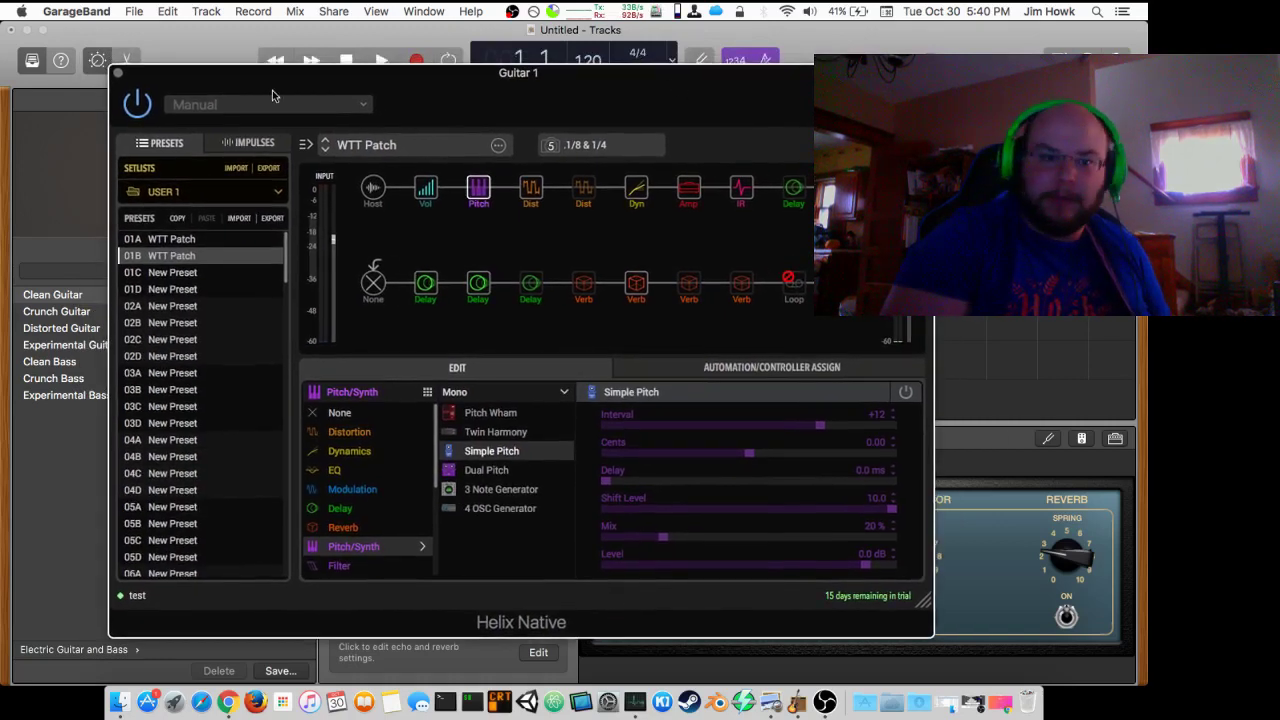
pyautogui.click(117, 73)
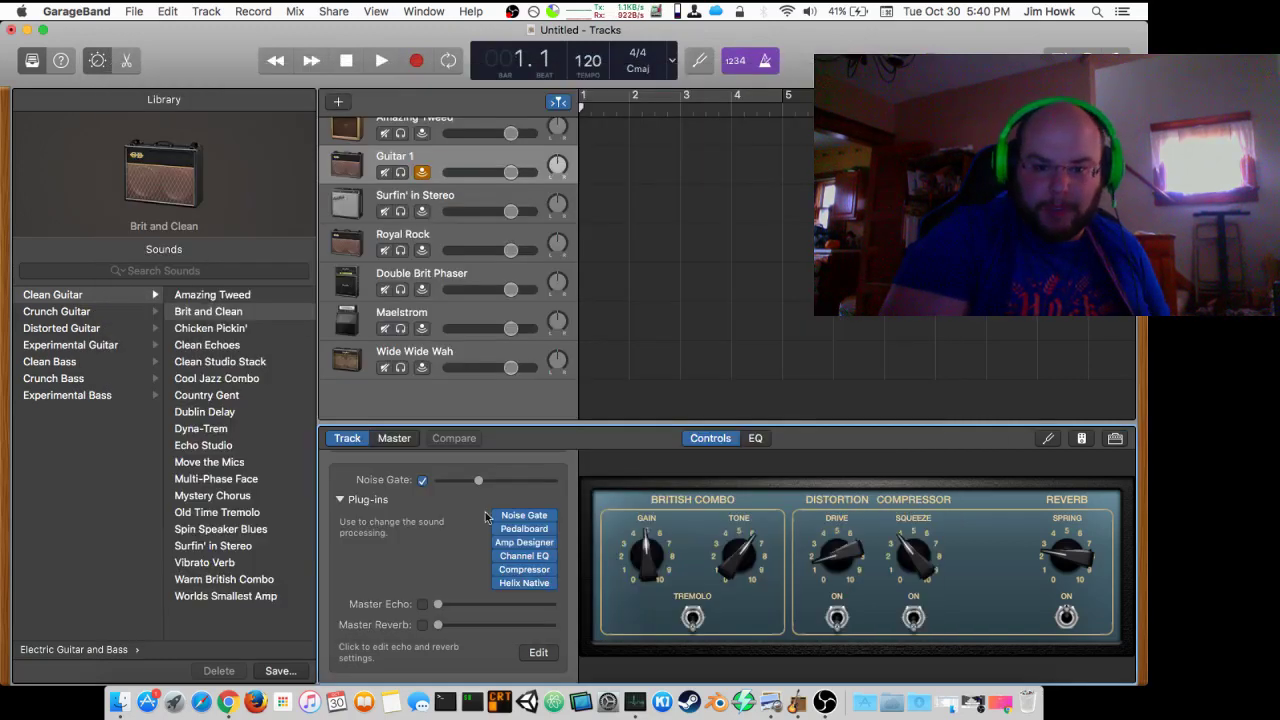
pyautogui.moveTo(519, 546)
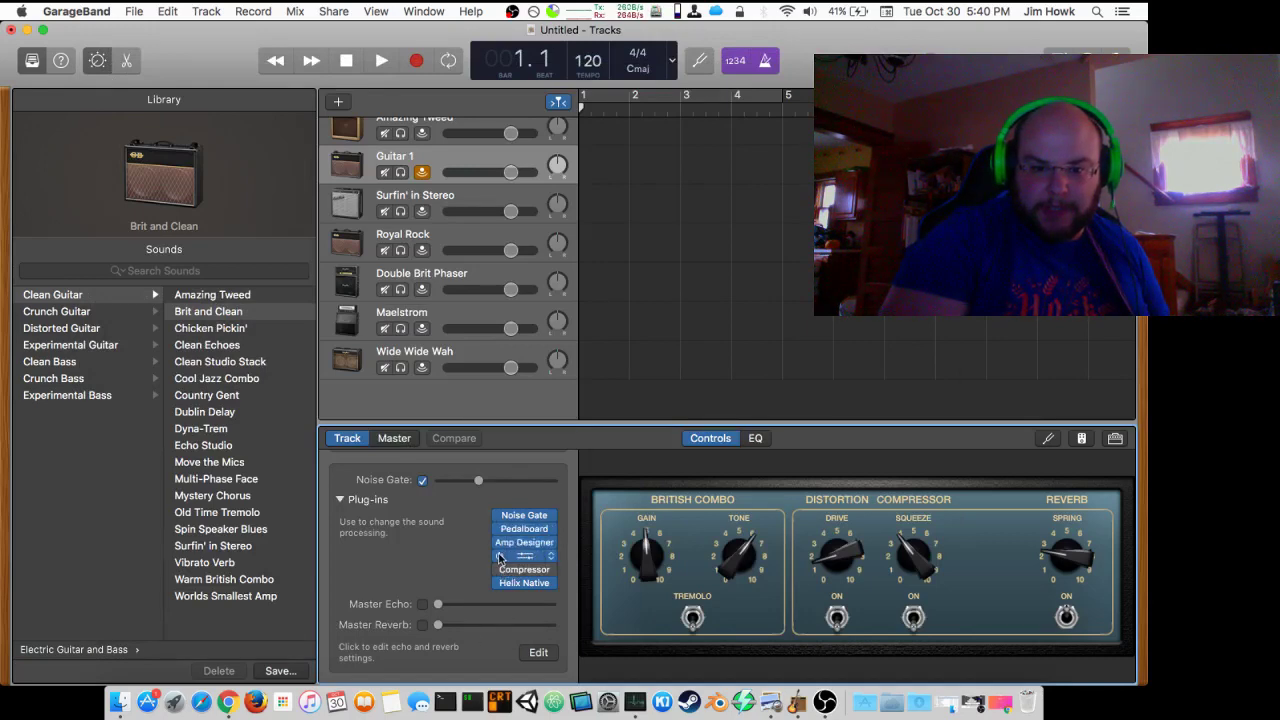
# Bypass Channel EQ and Pedalboard on Guitar 1, then inspect and close the Pedalboard window
pyautogui.click(500, 556)
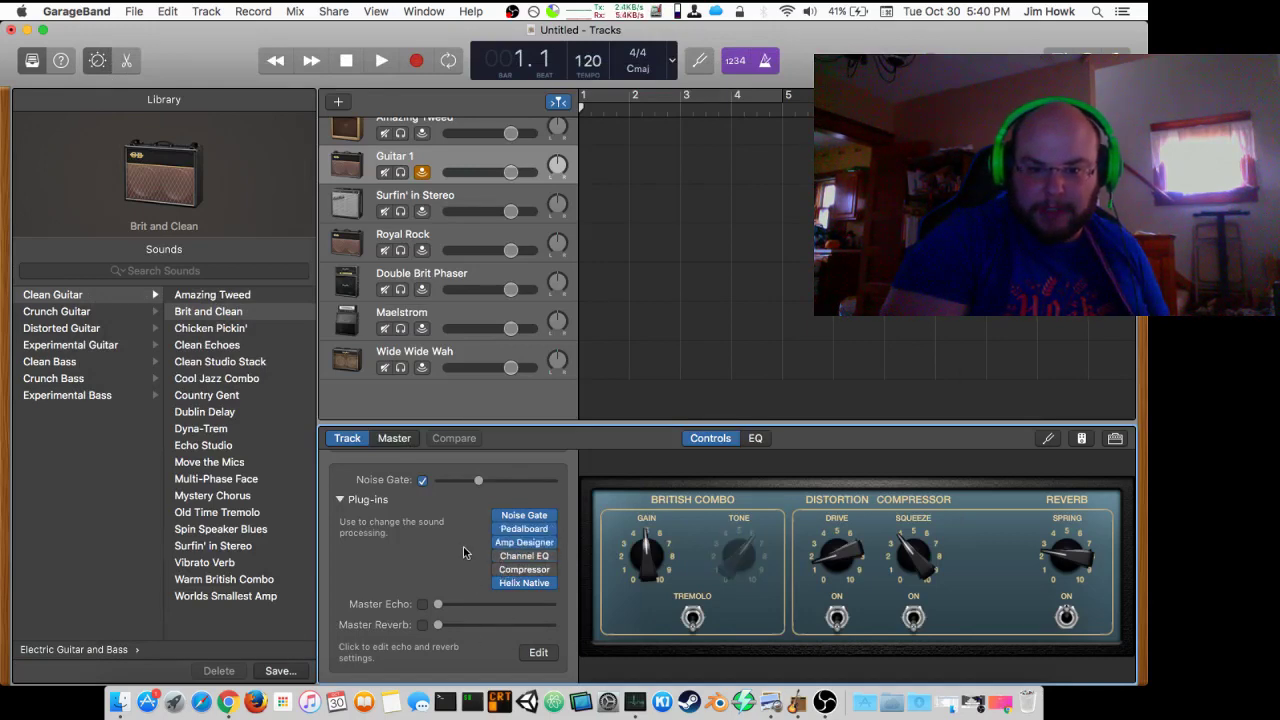
pyautogui.click(497, 530)
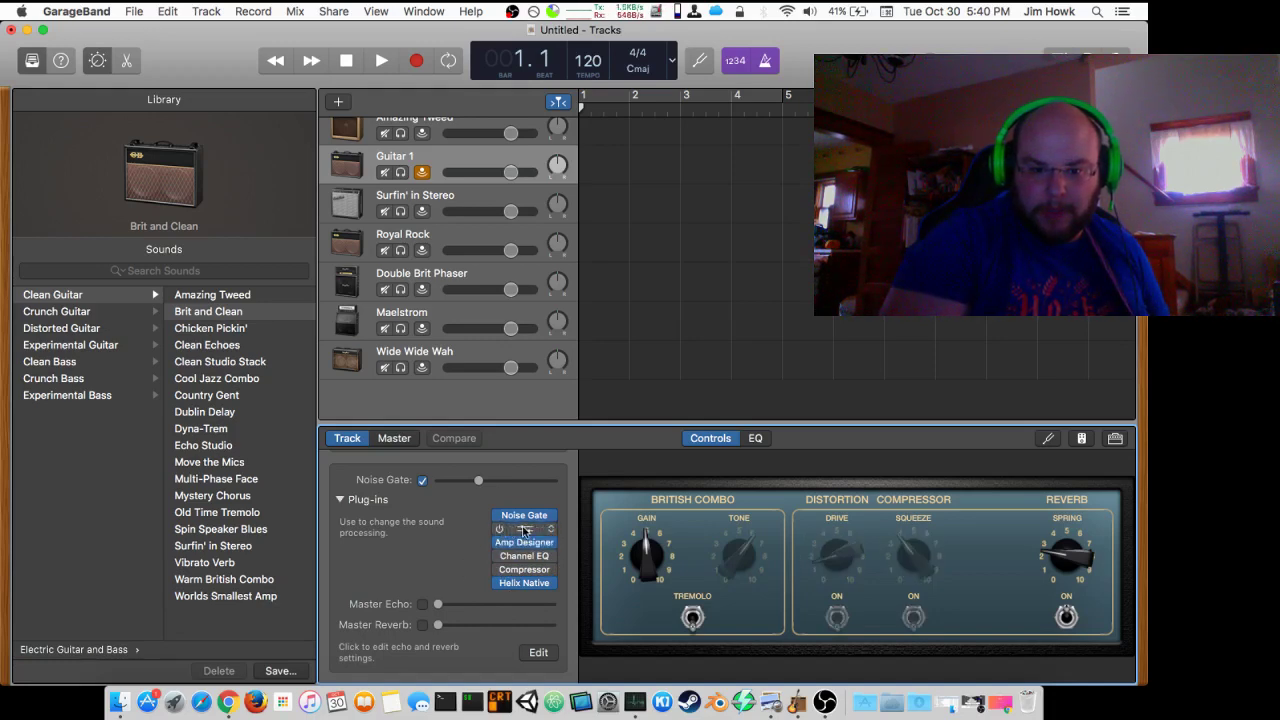
pyautogui.click(524, 529)
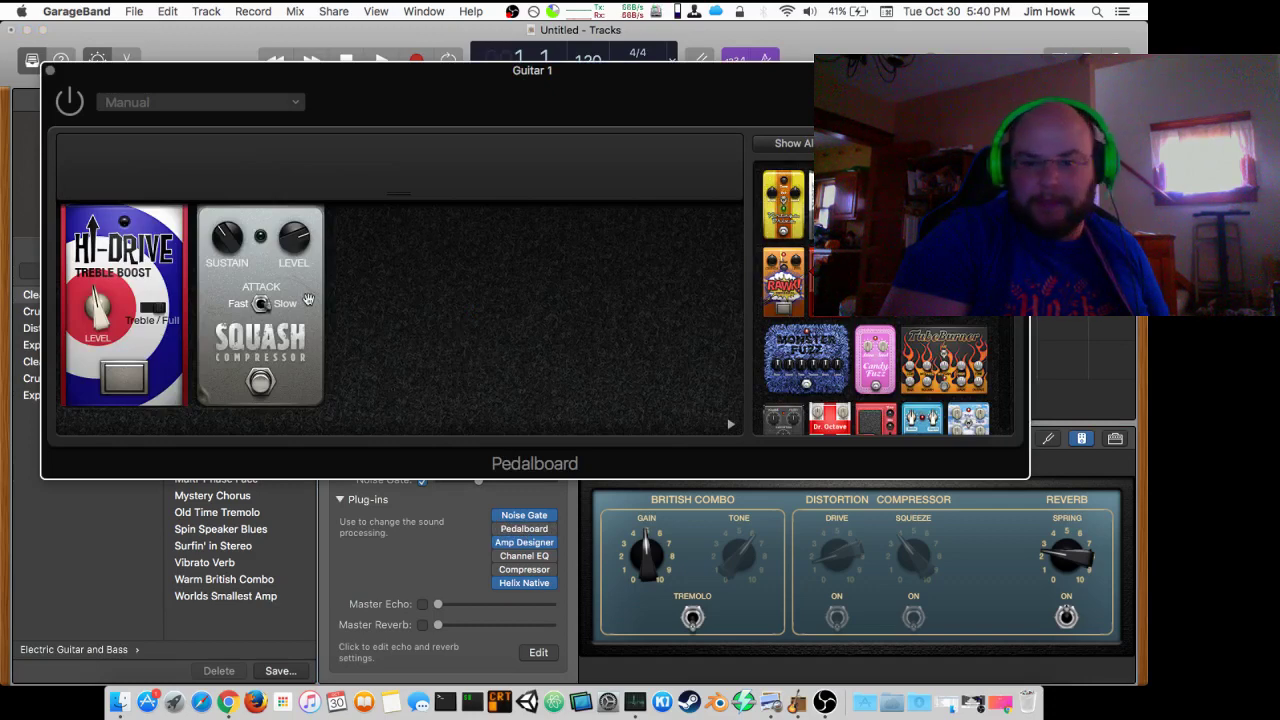
pyautogui.scroll(-10, 945, 342)
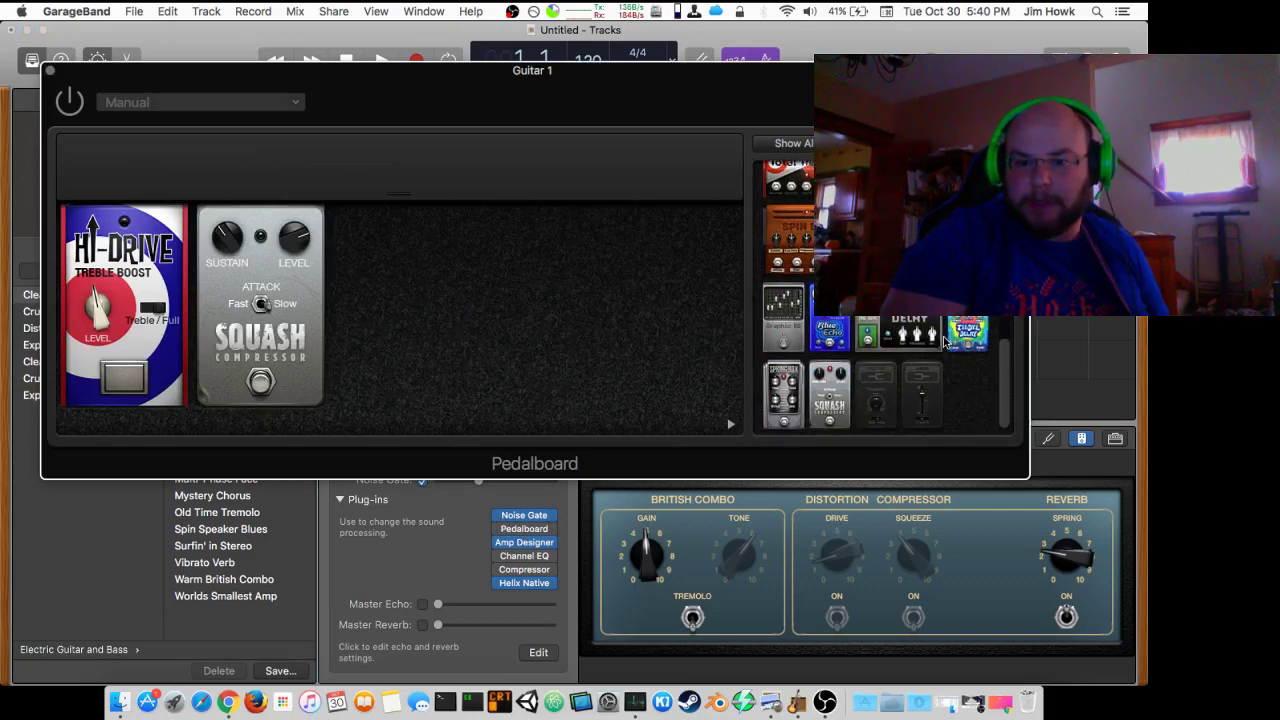
pyautogui.scroll(5, 945, 342)
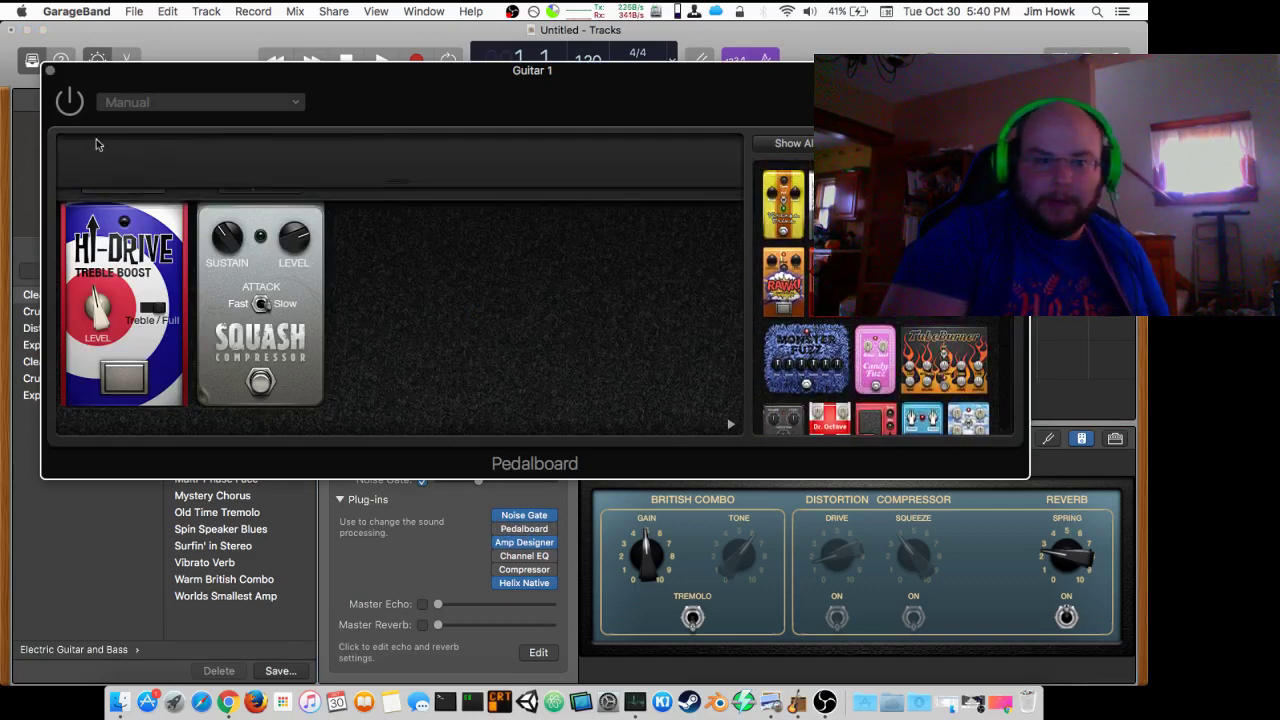
pyautogui.click(49, 71)
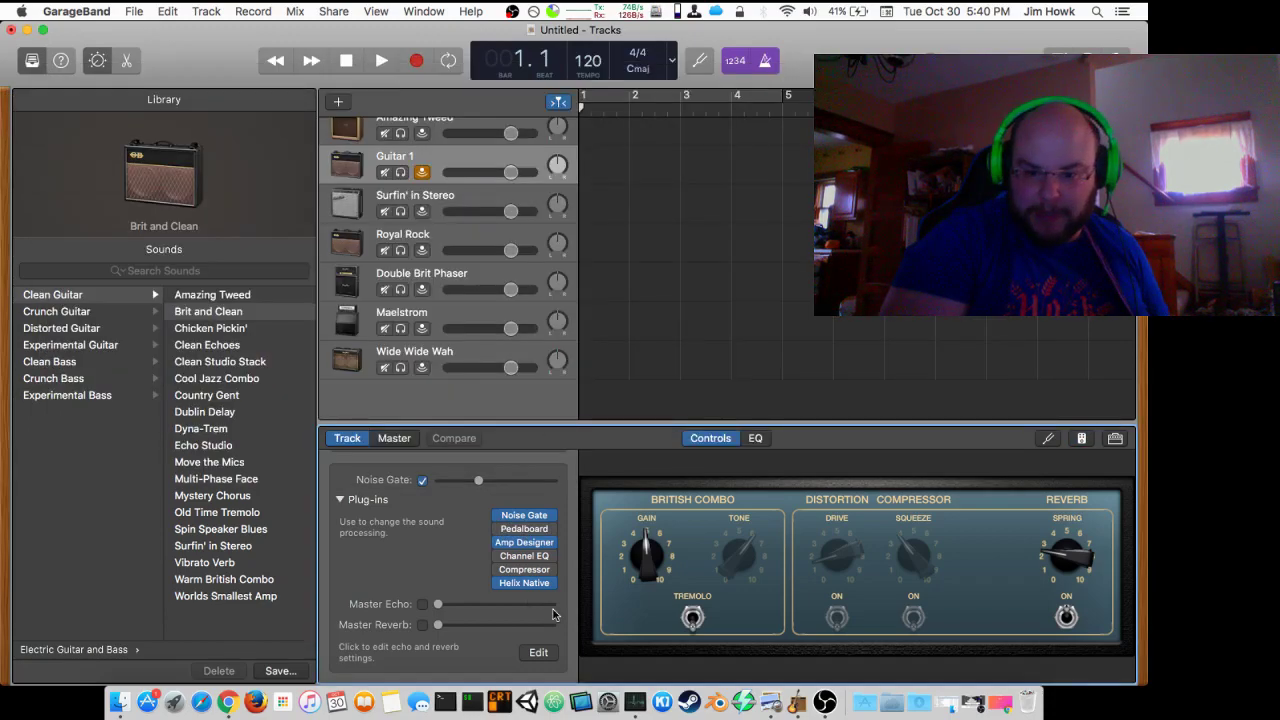
pyautogui.moveTo(512, 585)
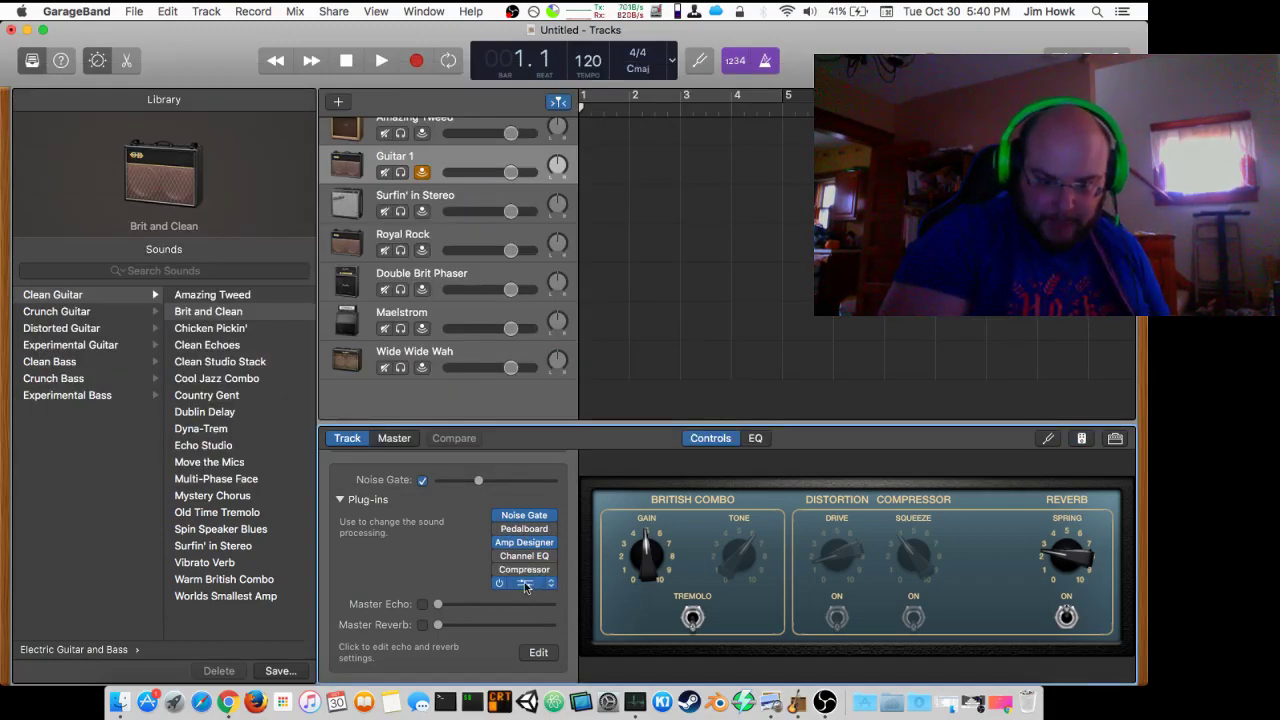
# Reopen Helix Native and view the WTT Patch's first distortion block, a Teemah! at Gain 1.3
pyautogui.click(528, 587)
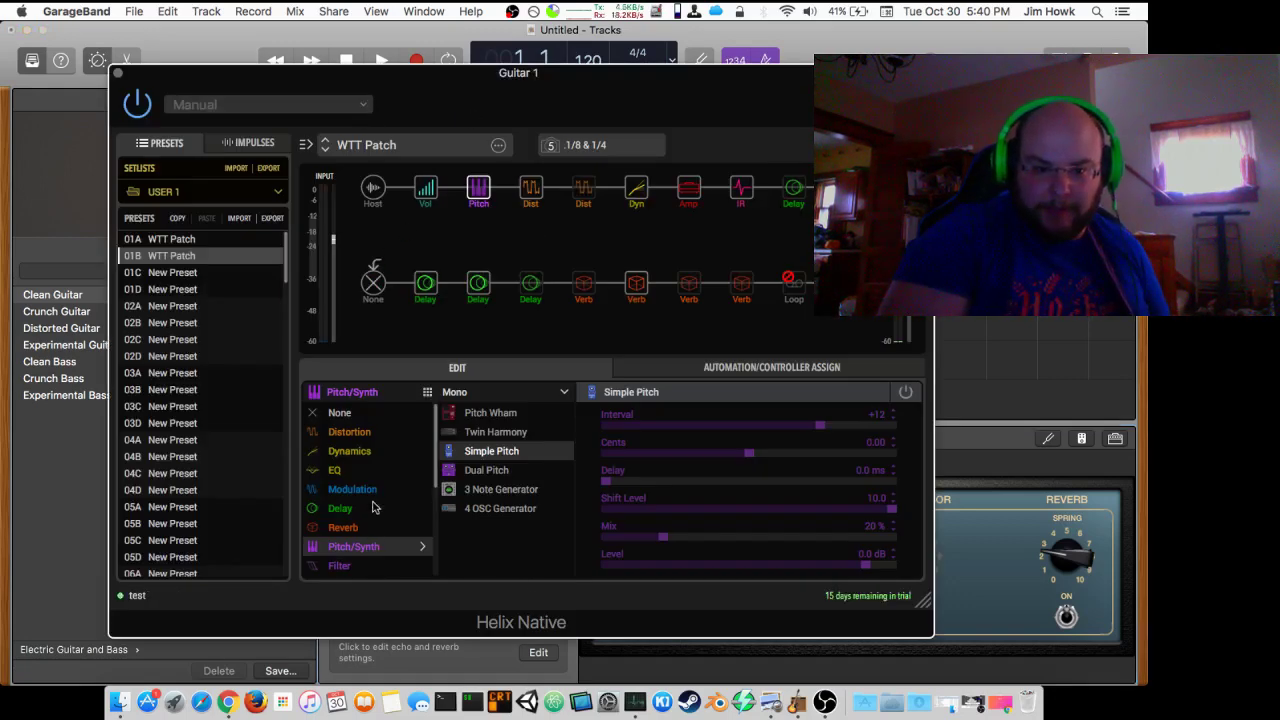
pyautogui.scroll(-3, 373, 507)
pyautogui.scroll(3, 373, 507)
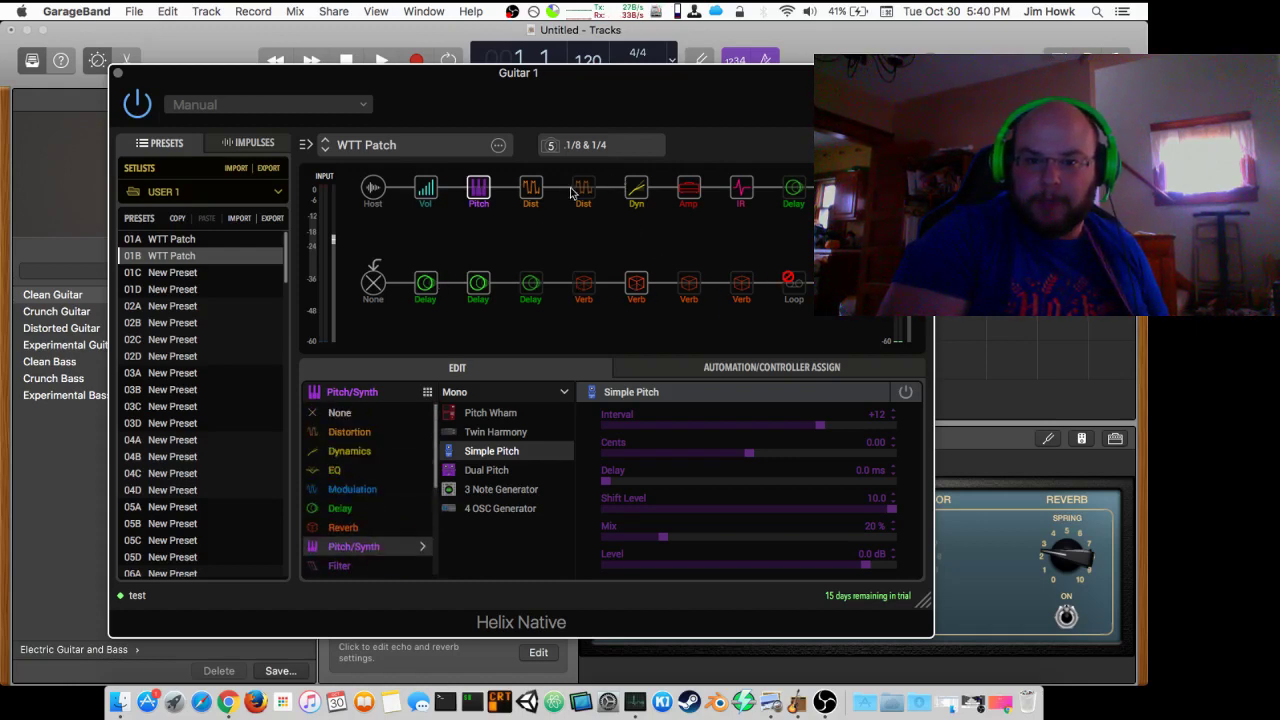
pyautogui.click(531, 190)
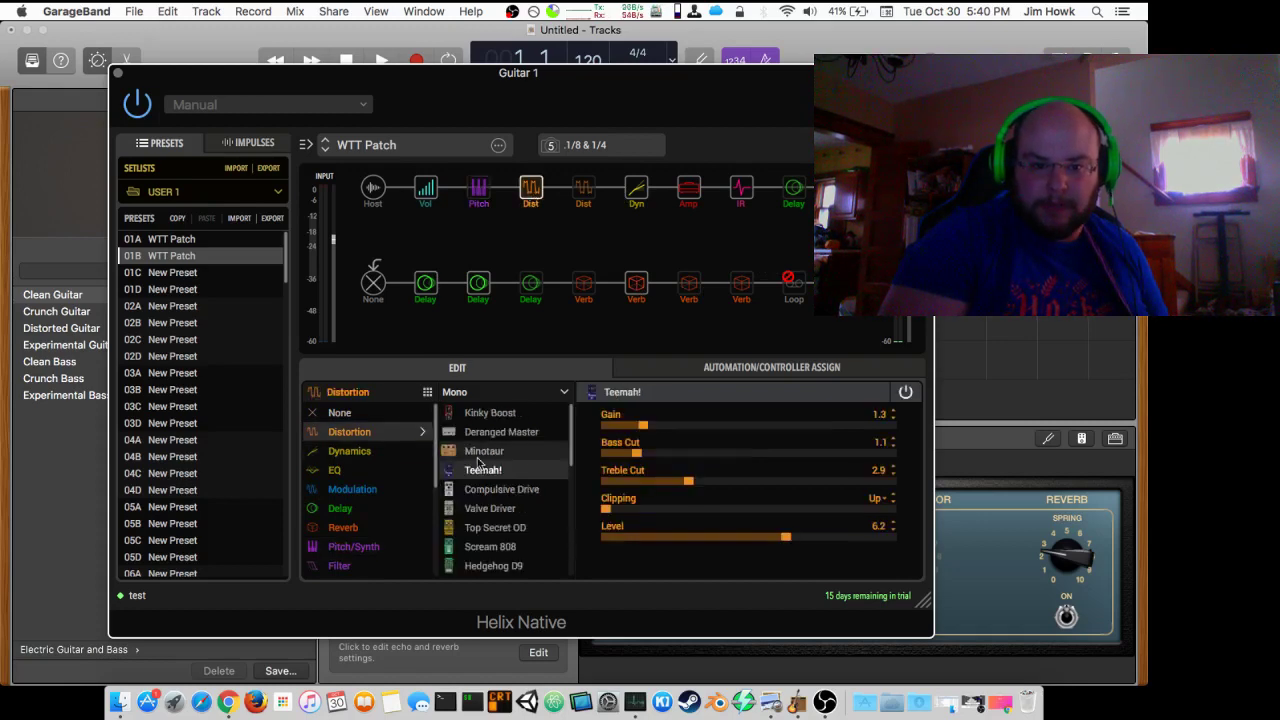
pyautogui.scroll(-5, 515, 451)
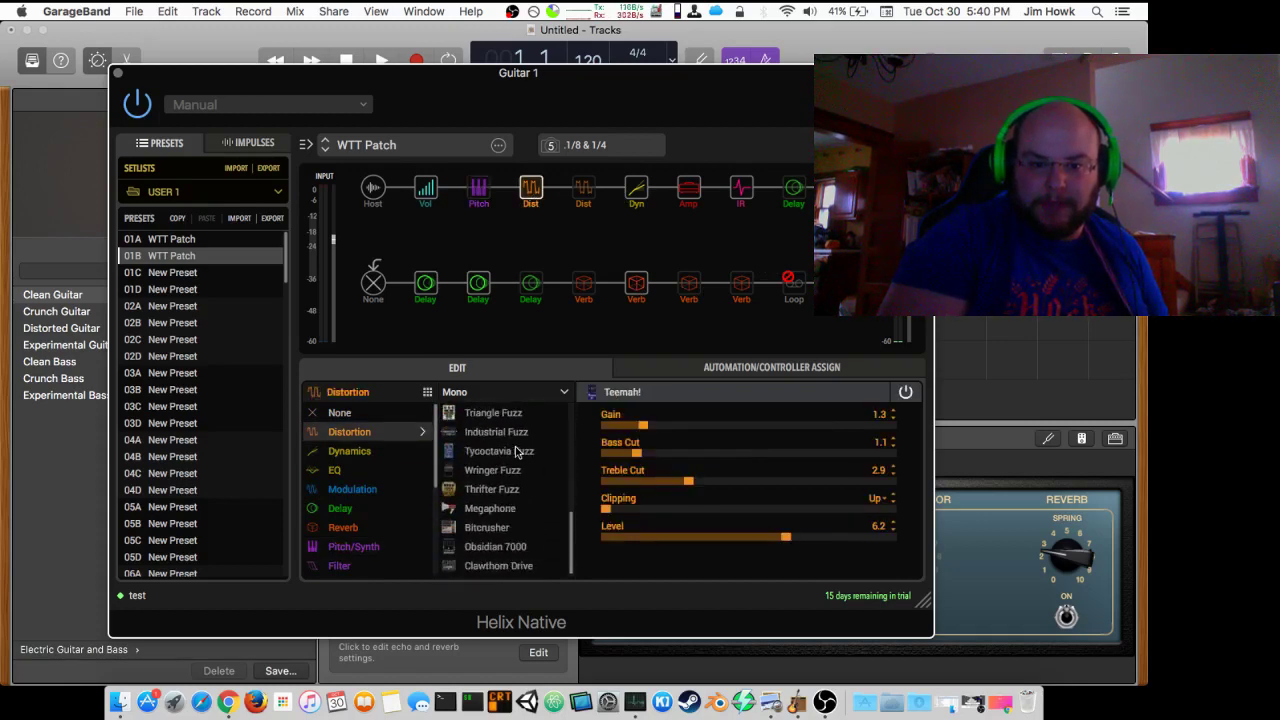
pyautogui.scroll(5, 515, 451)
pyautogui.scroll(-3, 357, 457)
pyautogui.scroll(-3, 357, 459)
pyautogui.scroll(5, 357, 459)
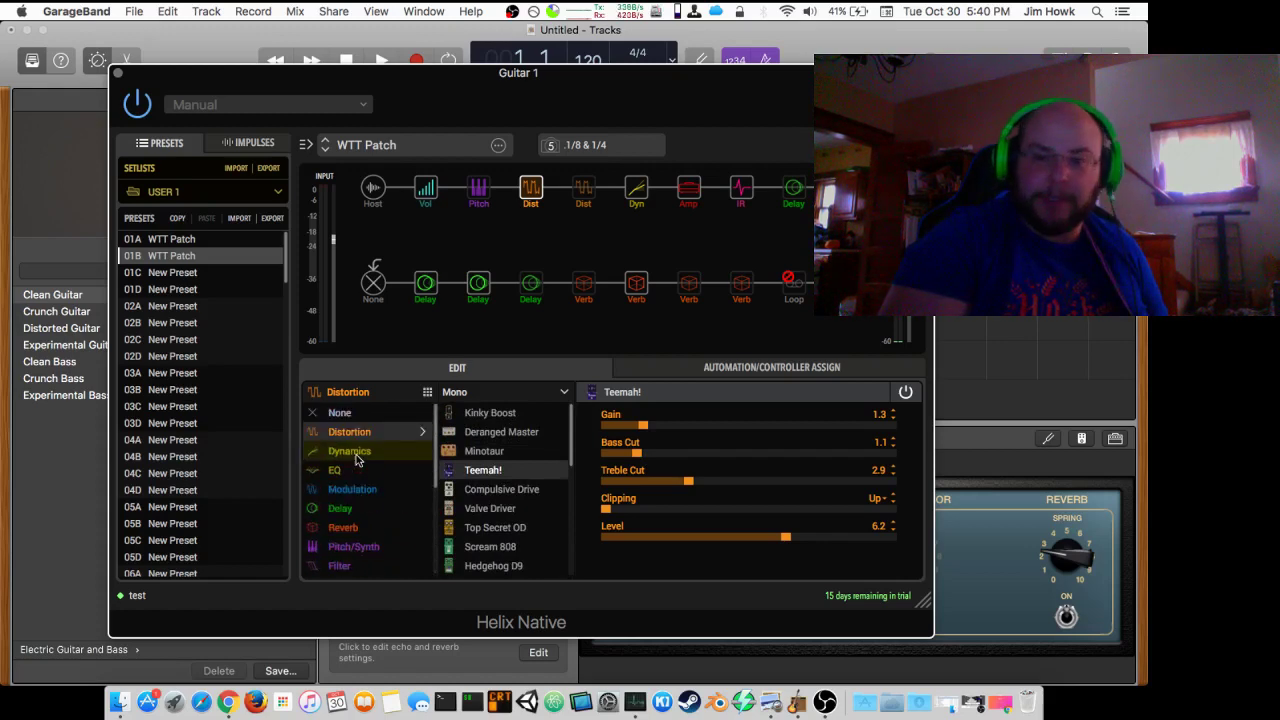
# Close the Helix Native window and scroll through the track view
pyautogui.click(115, 73)
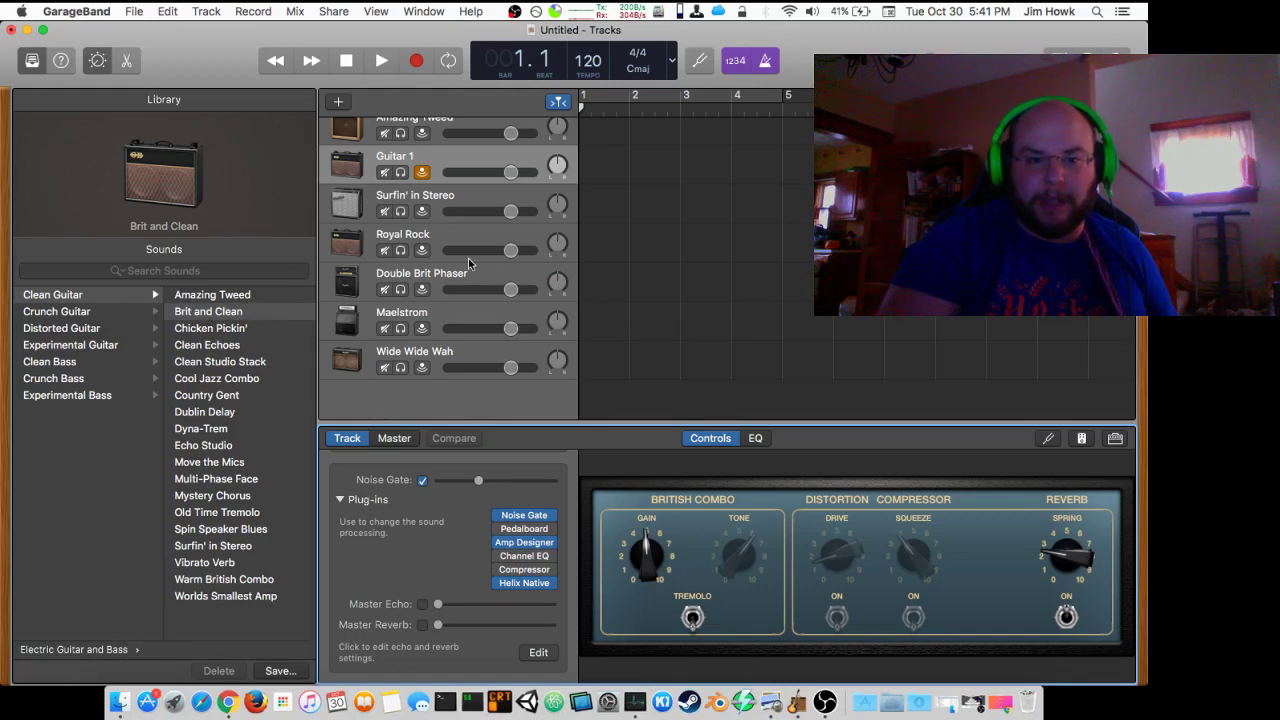
pyautogui.scroll(1, 460, 280)
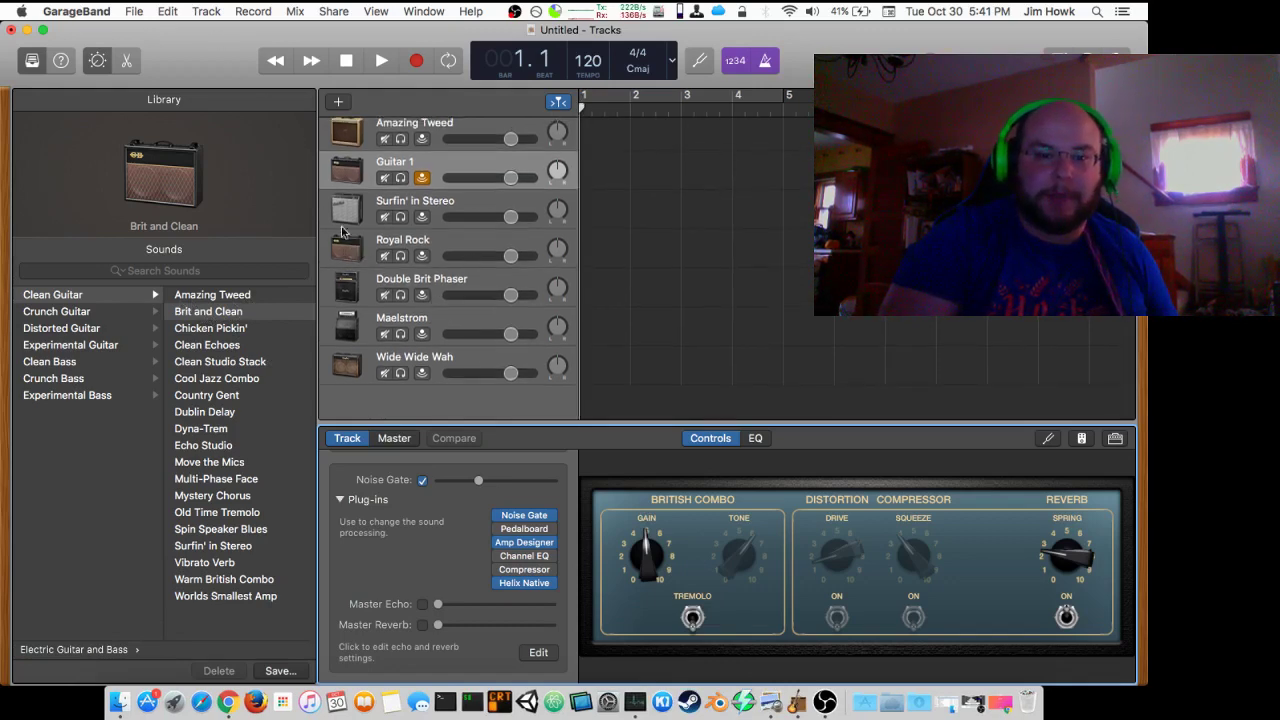
pyautogui.moveTo(251, 221)
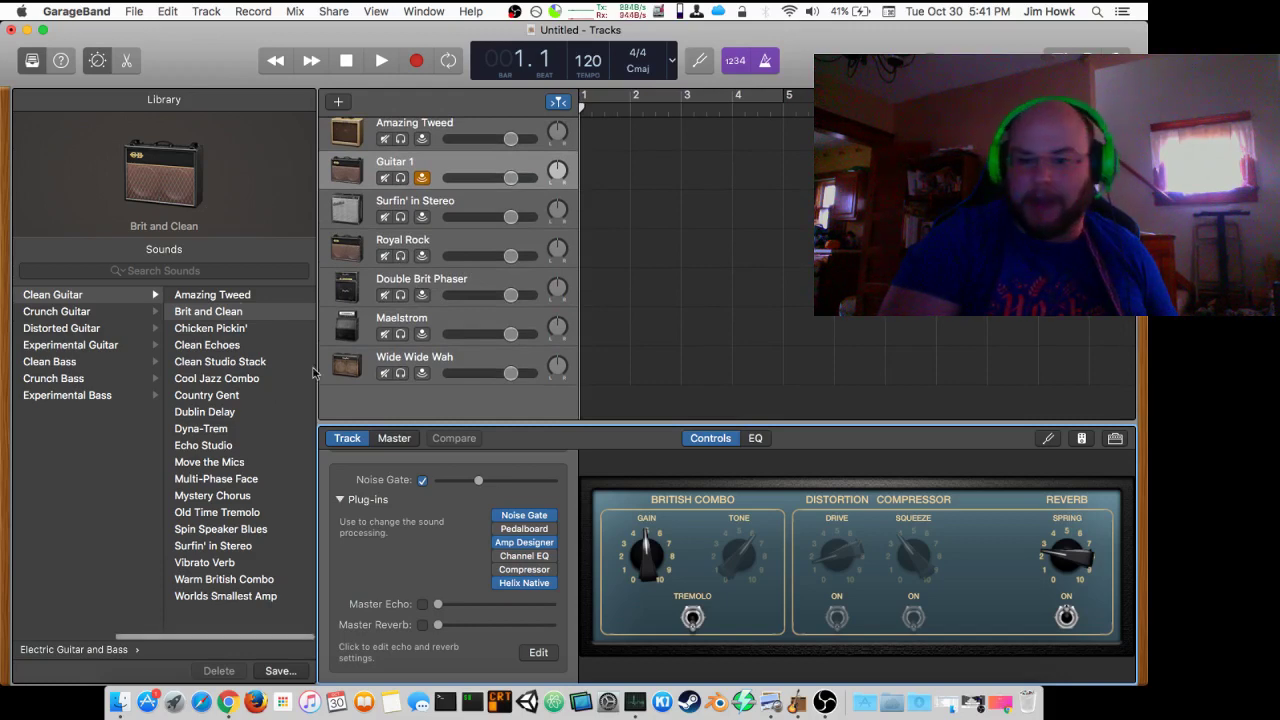
pyautogui.scroll(1, 390, 165)
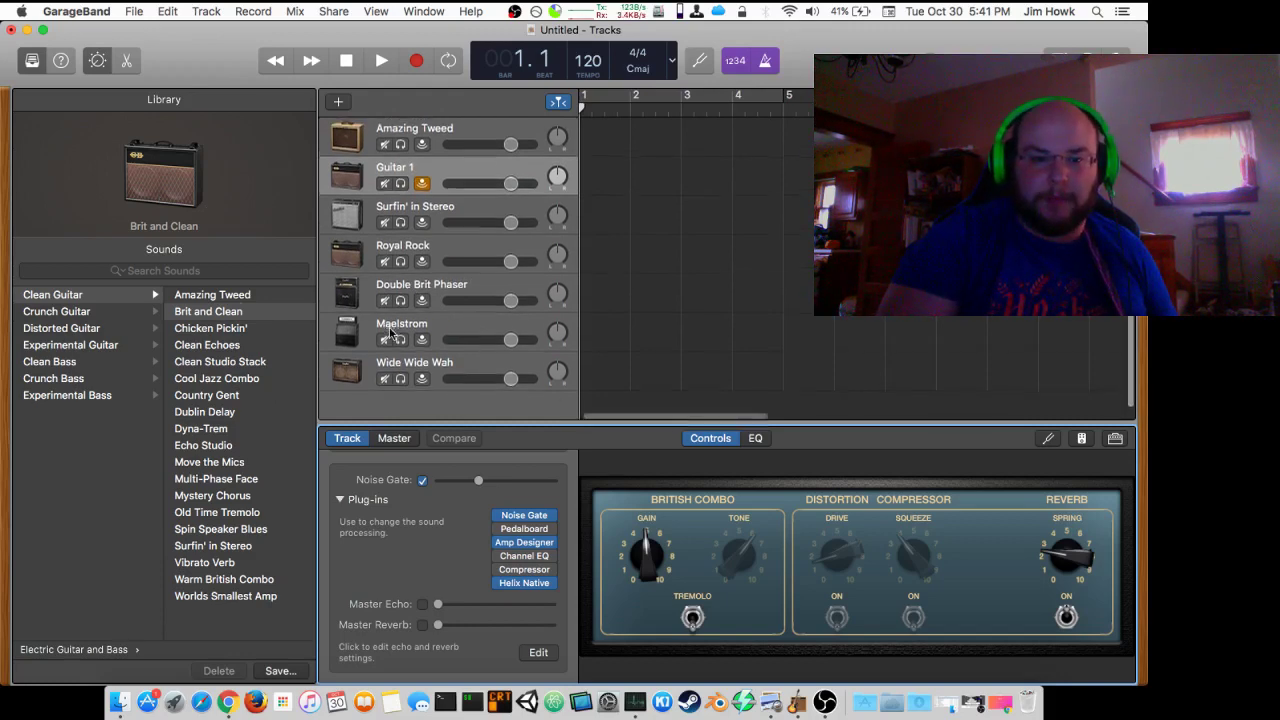
# Create a new microphone-type audio track, Audio 3, on Input 1
pyautogui.click(338, 101)
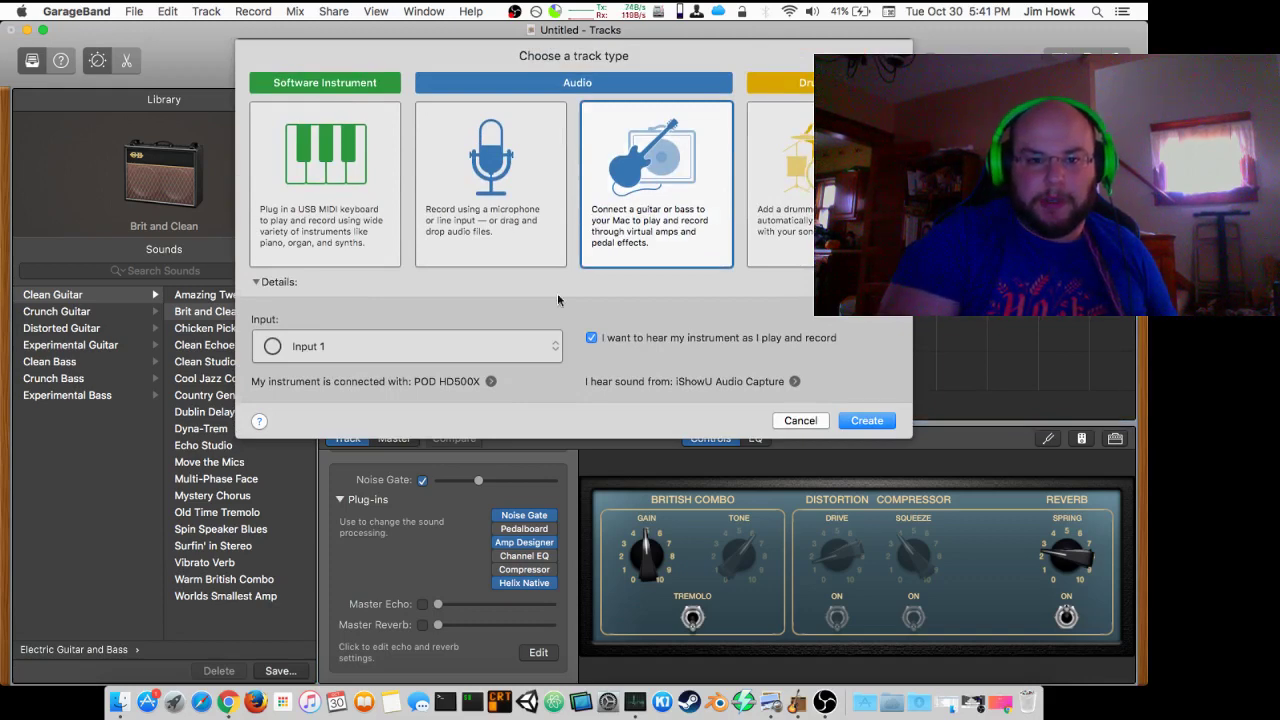
pyautogui.click(489, 180)
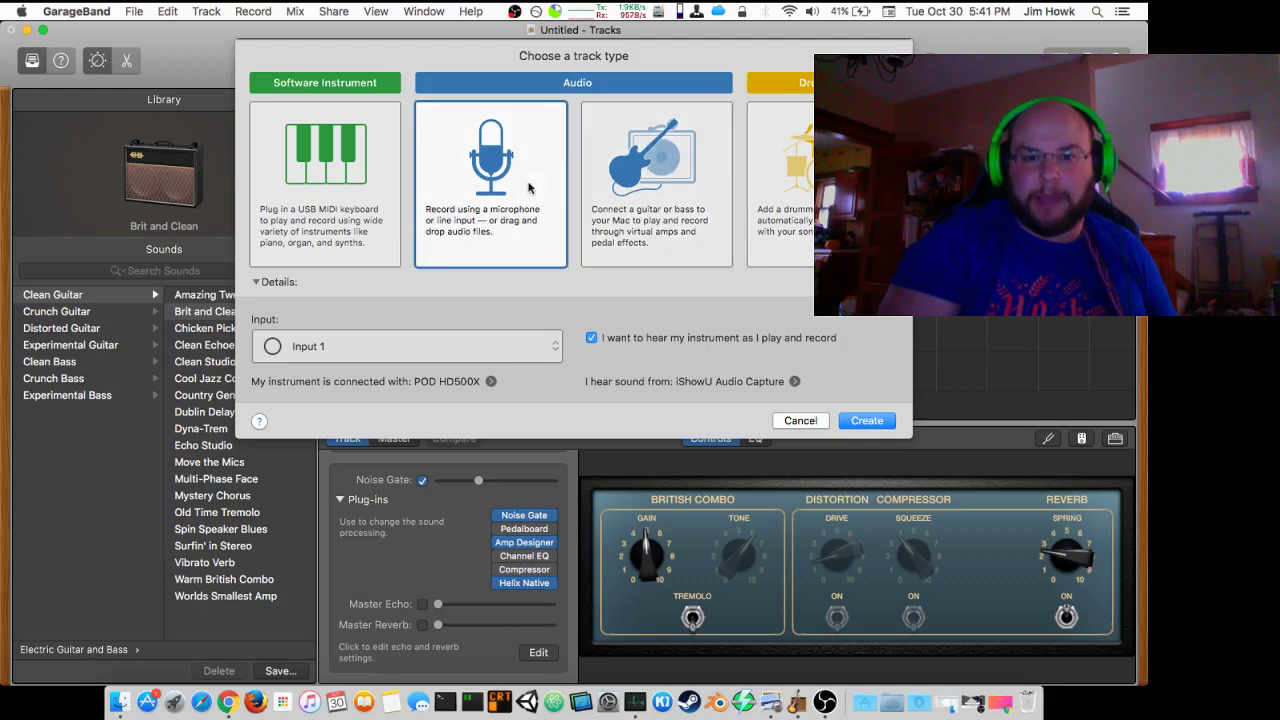
pyautogui.click(866, 420)
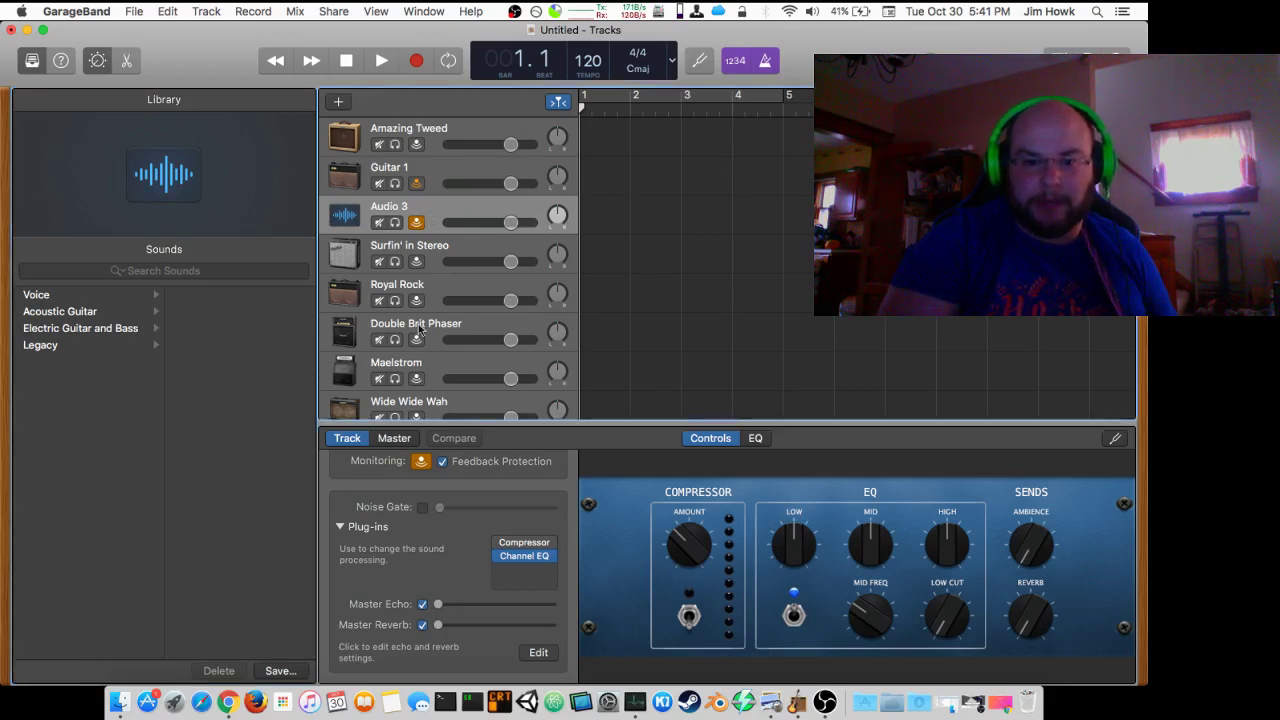
# Insert Line 6 Helix Native from Audio Units into an empty plug-in slot on Audio 3
pyautogui.moveTo(526, 564)
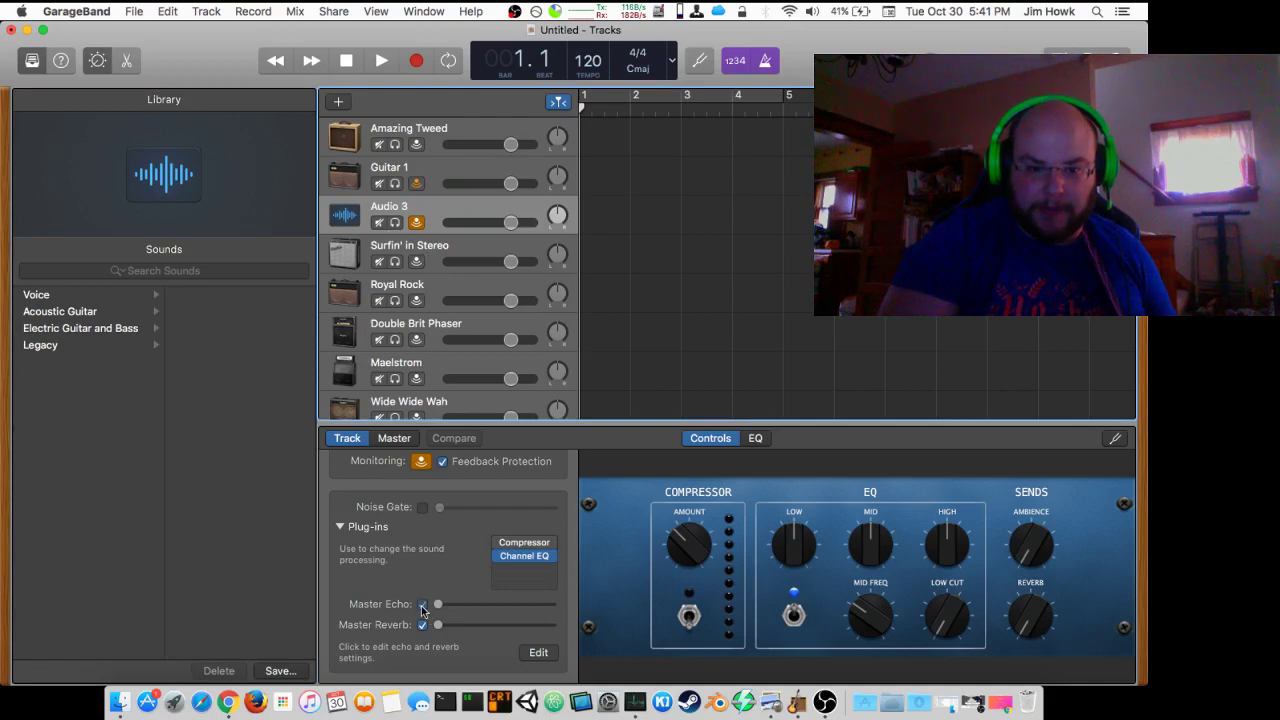
pyautogui.click(548, 570)
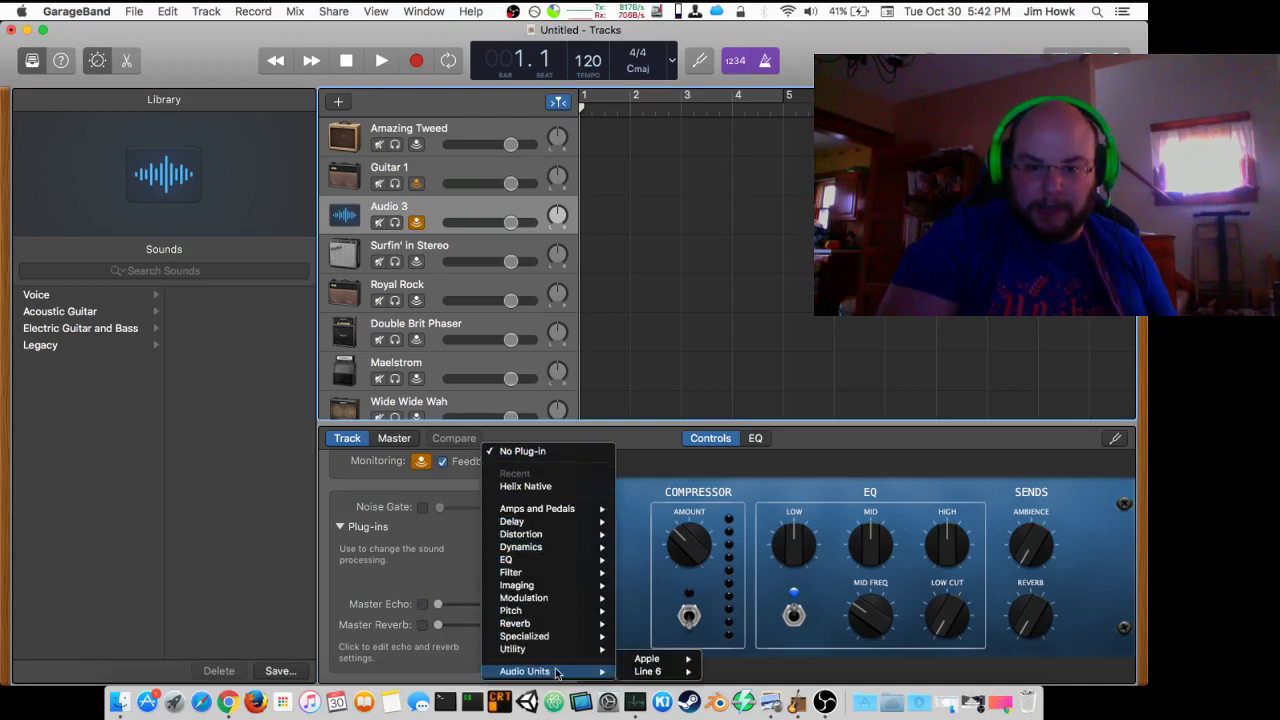
pyautogui.click(556, 672)
pyautogui.click(534, 578)
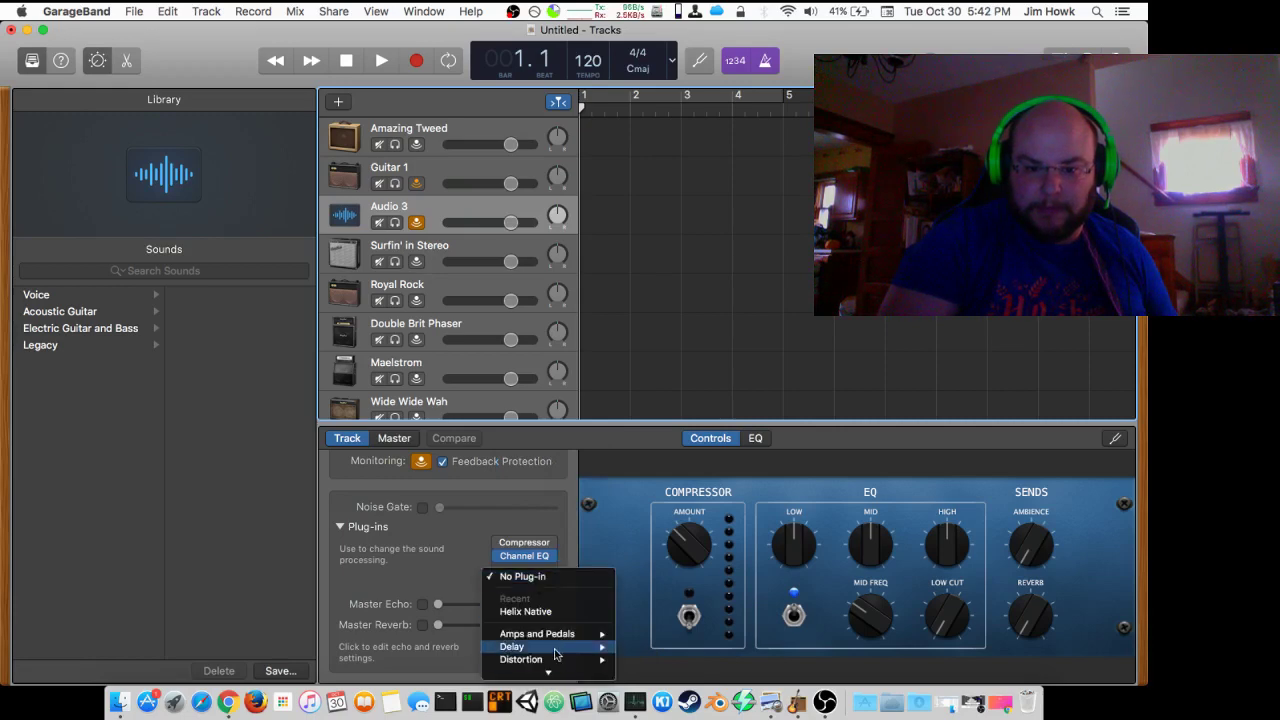
pyautogui.moveTo(567, 676)
pyautogui.moveTo(648, 672)
pyautogui.click(746, 672)
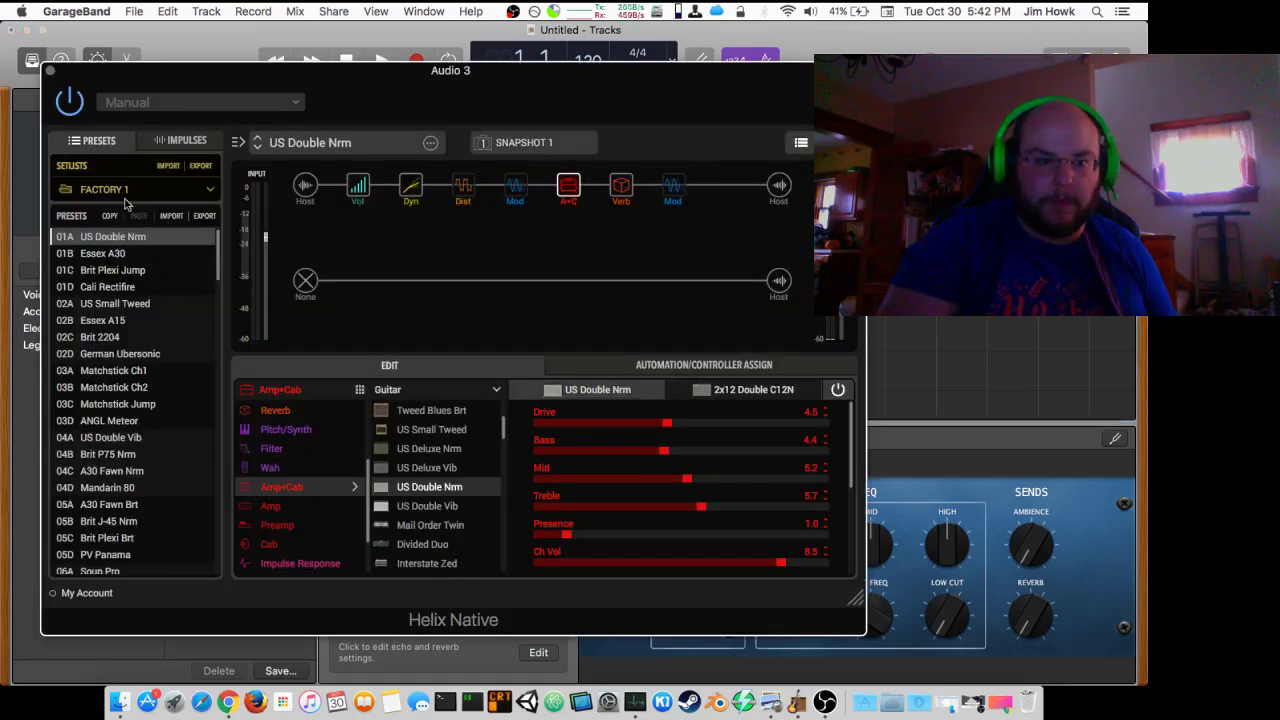
# Load 01B WTT Patch from the USER 1 setlist and switch to the SWELL snapshot
pyautogui.click(118, 192)
pyautogui.click(100, 244)
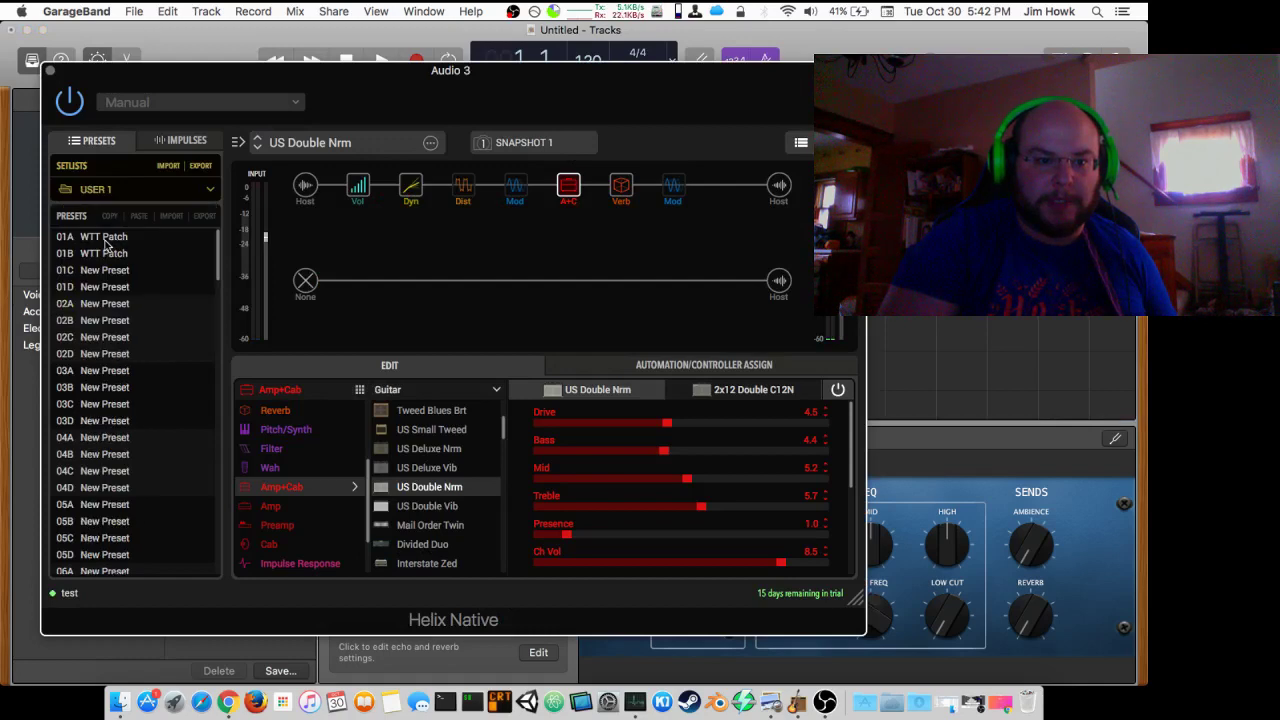
pyautogui.click(131, 259)
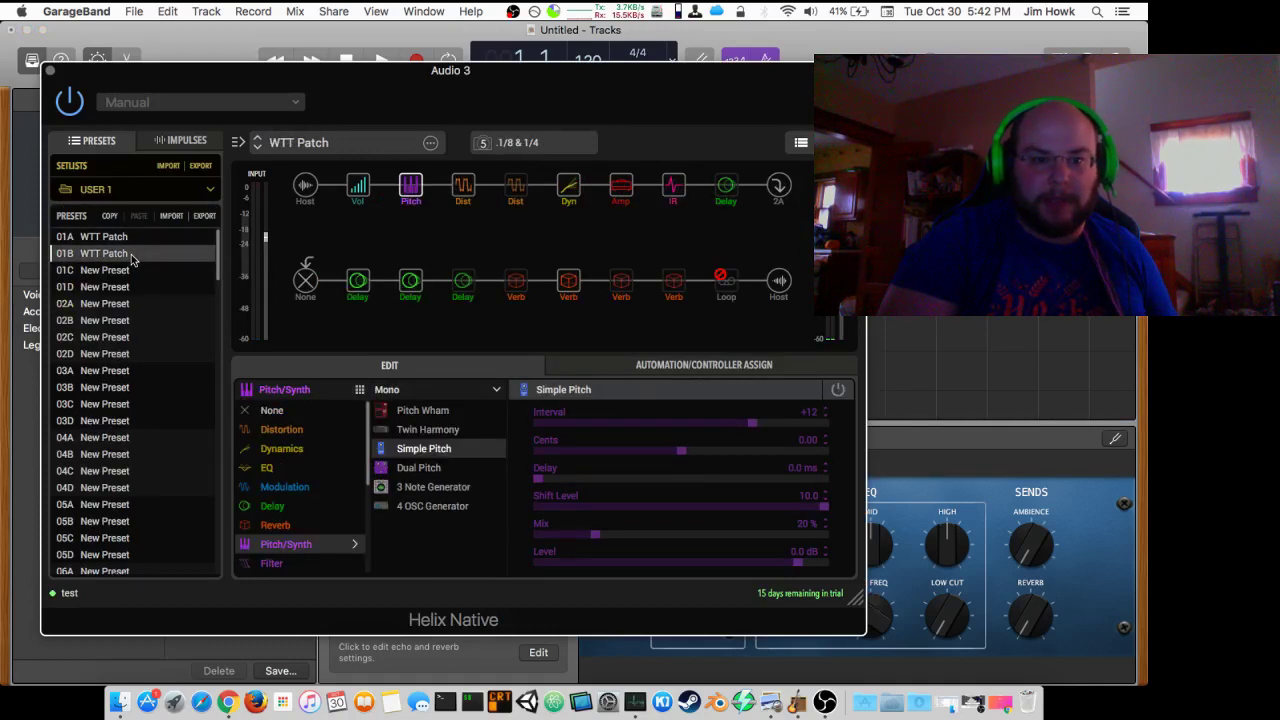
pyautogui.click(535, 142)
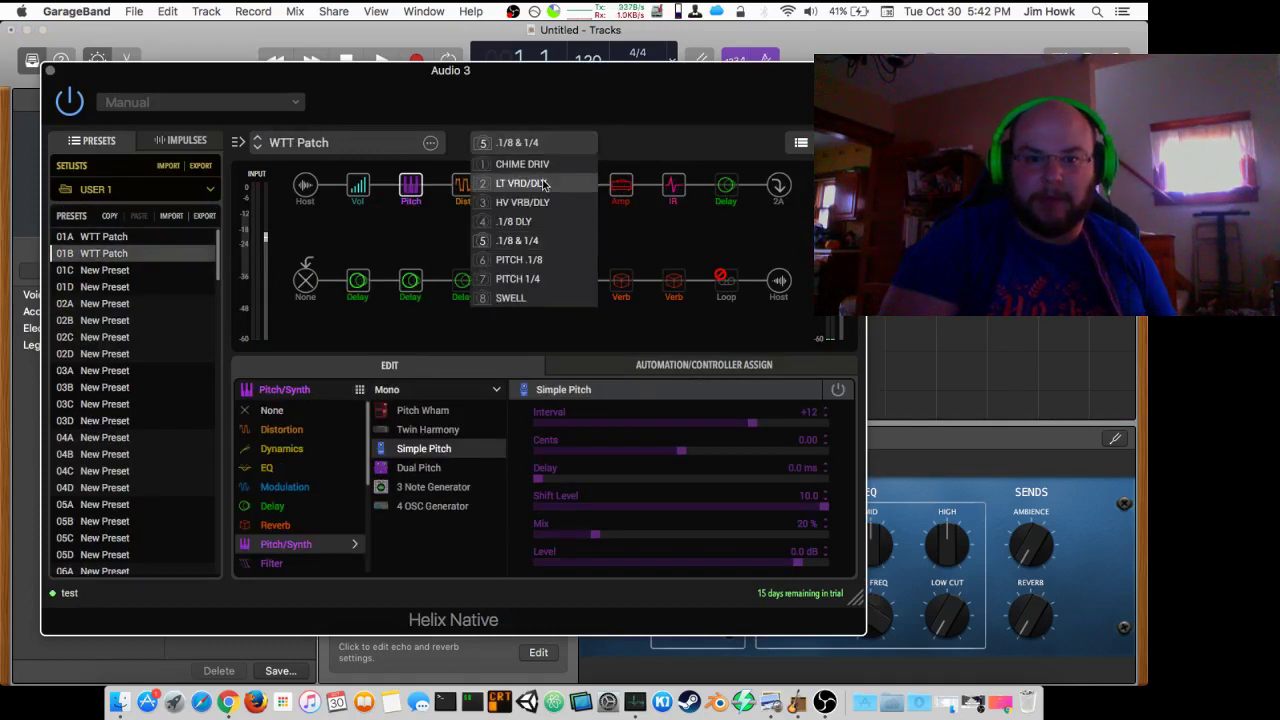
pyautogui.click(508, 300)
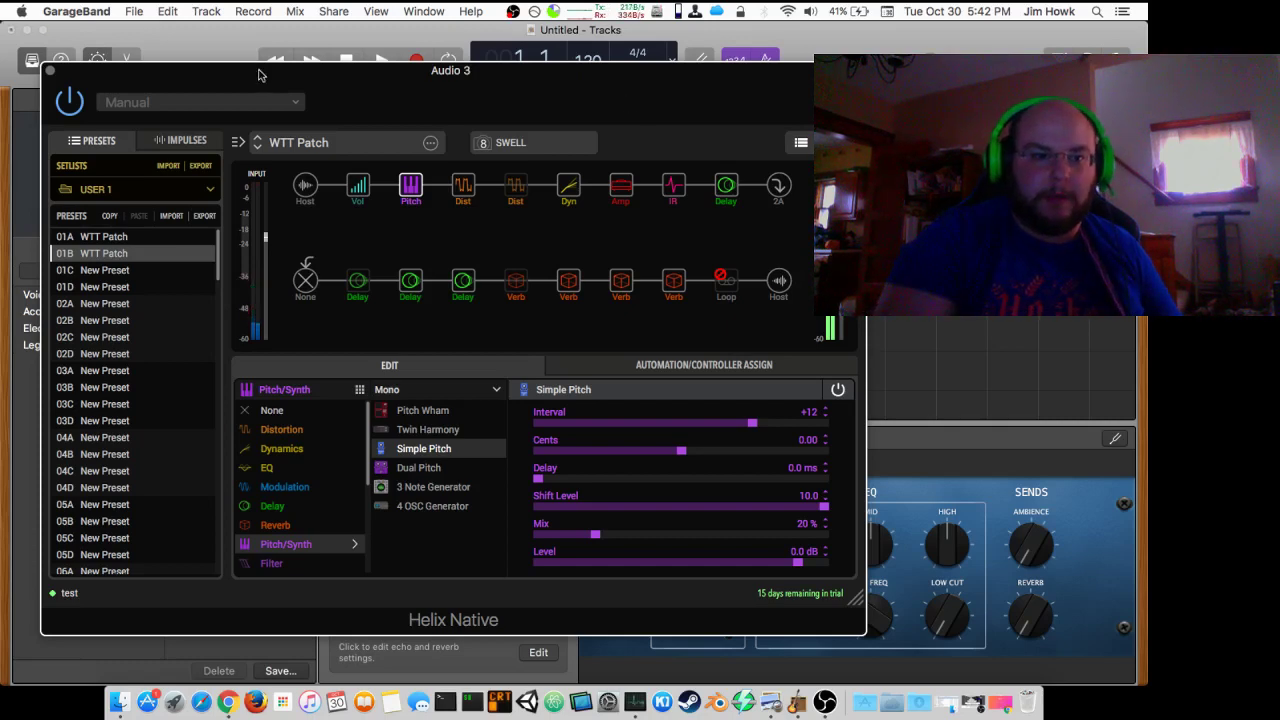
# Close Helix Native and confirm Audio 3's plug-ins: Compressor, Channel EQ and Helix Native
pyautogui.click(50, 74)
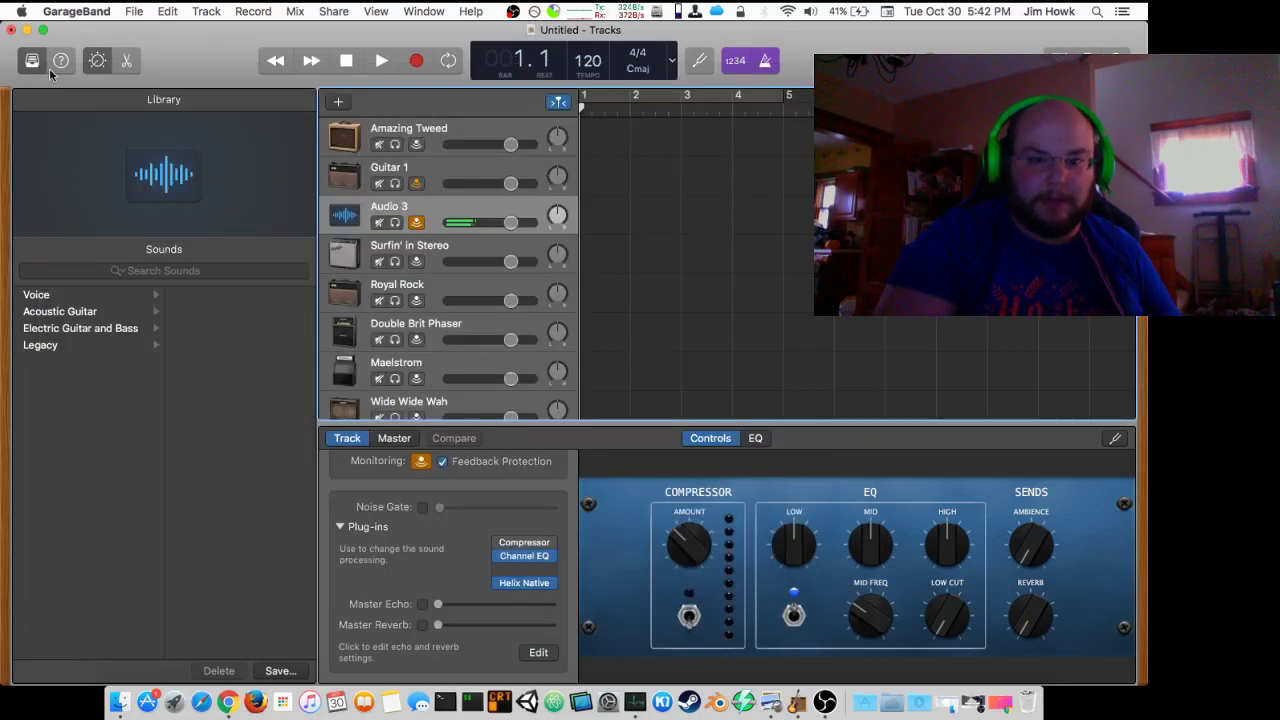
pyautogui.scroll(5, 512, 521)
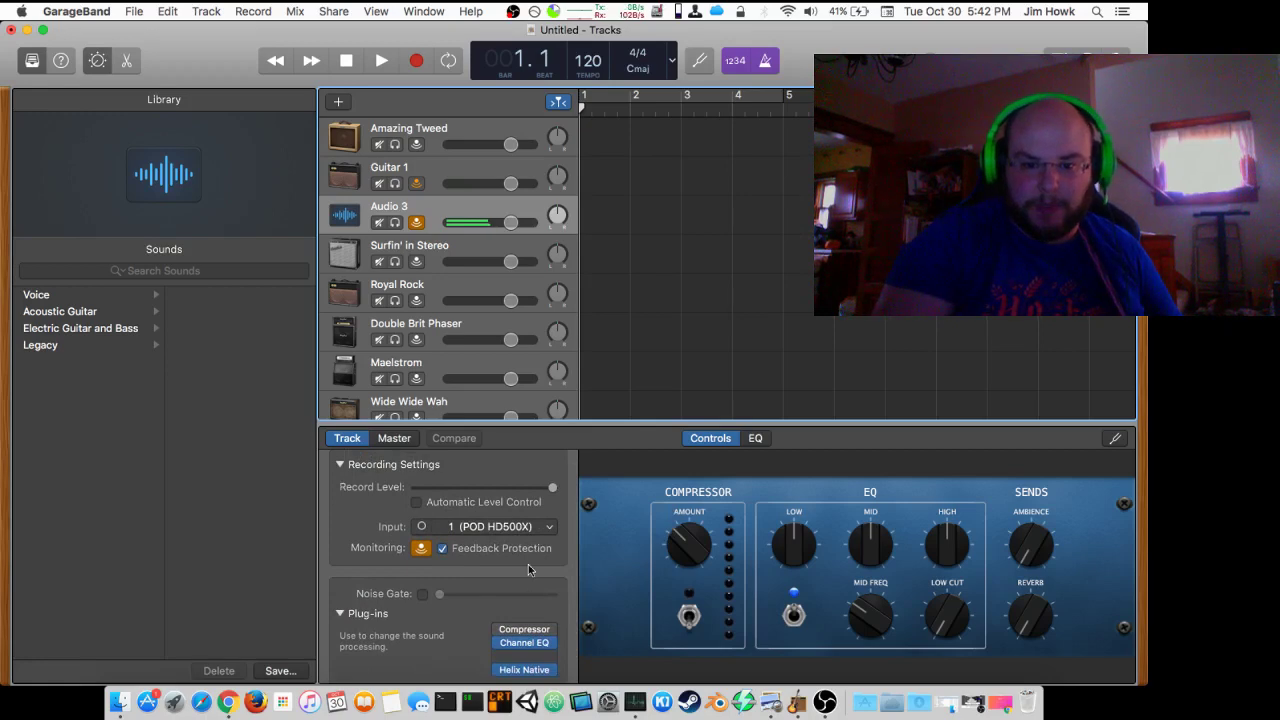
pyautogui.scroll(-5, 450, 560)
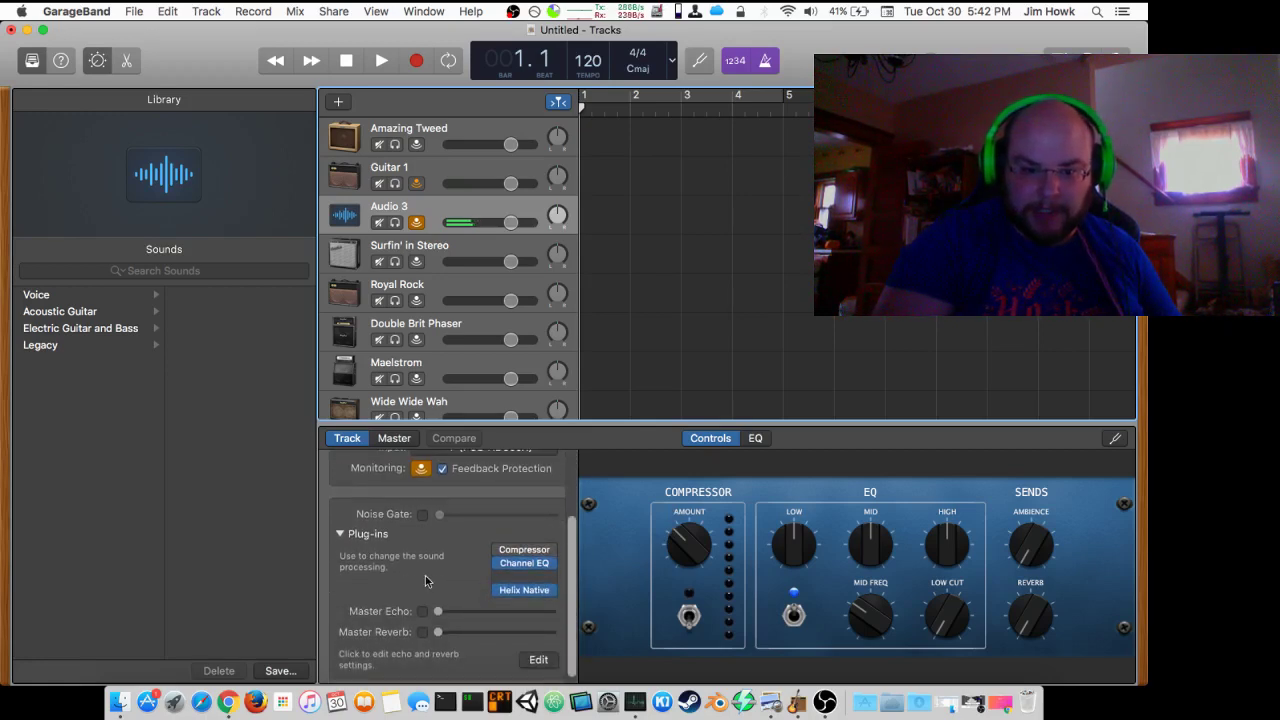
pyautogui.scroll(5, 425, 578)
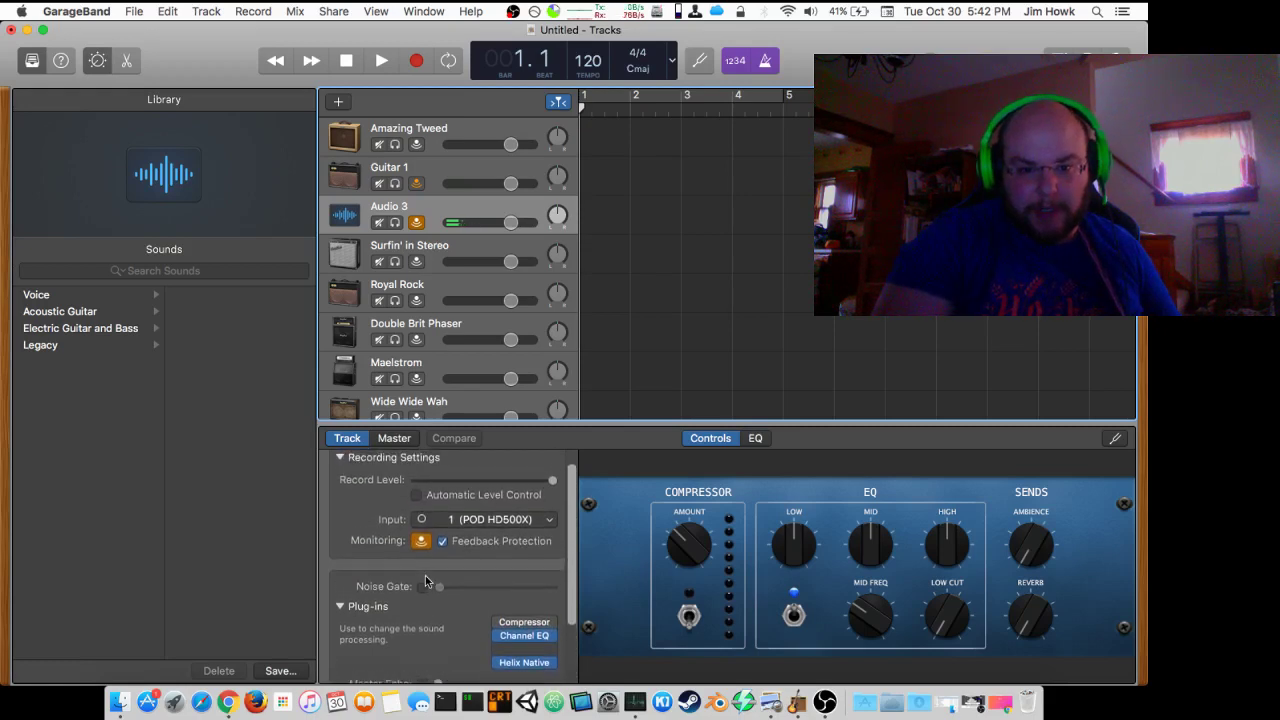
pyautogui.scroll(-4, 425, 580)
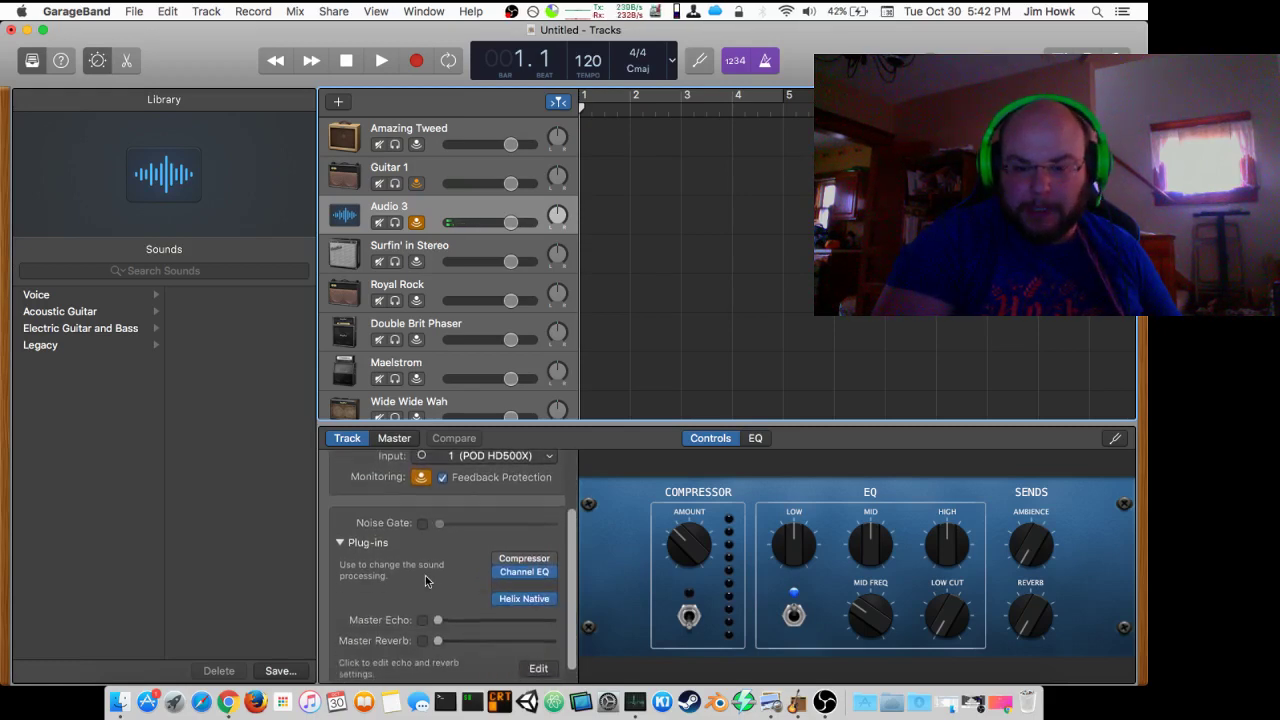
pyautogui.scroll(-1, 467, 550)
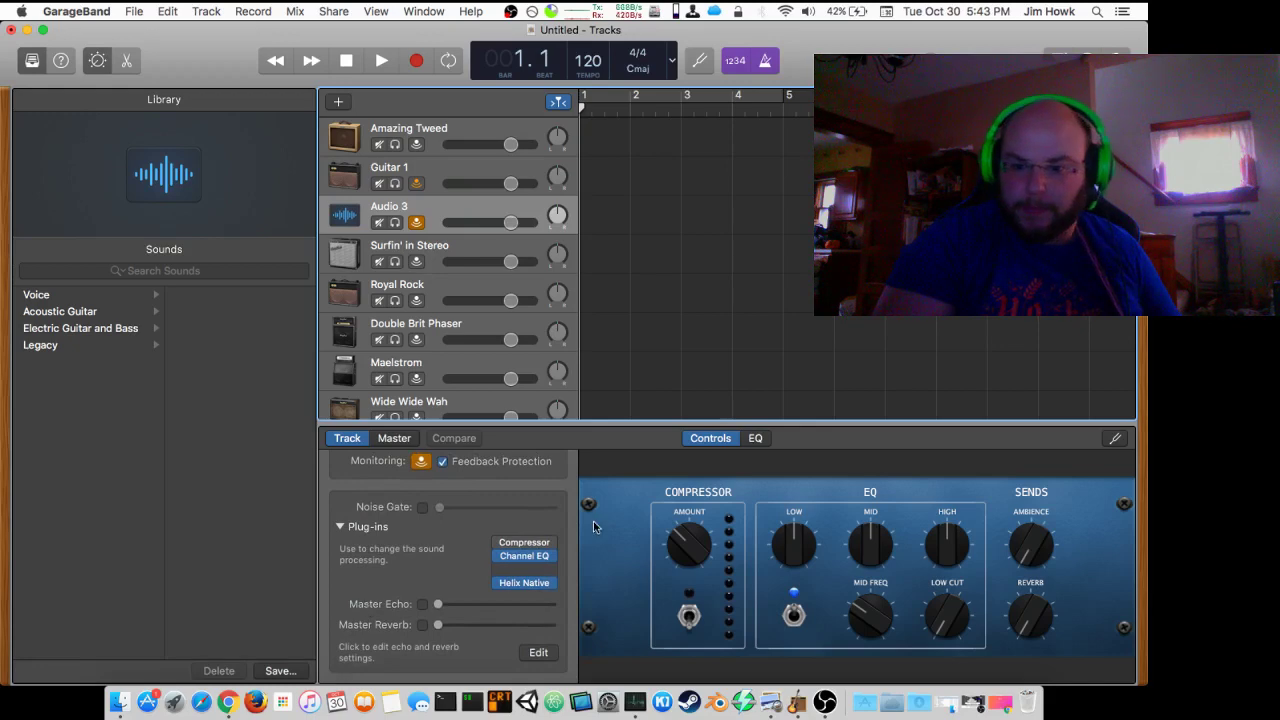
pyautogui.moveTo(541, 582)
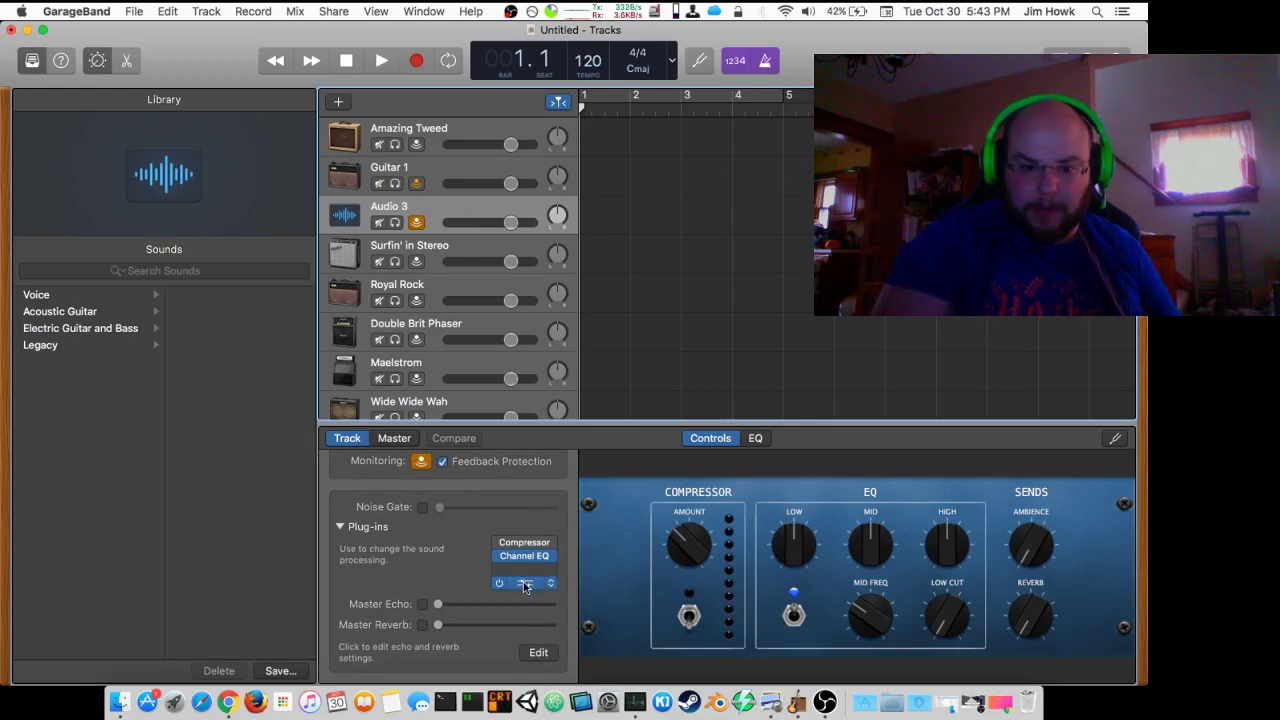
# Reopen Helix Native on Audio 3, show the Essex A30 amp at Drive 3.0, and reposition the window
pyautogui.click(525, 587)
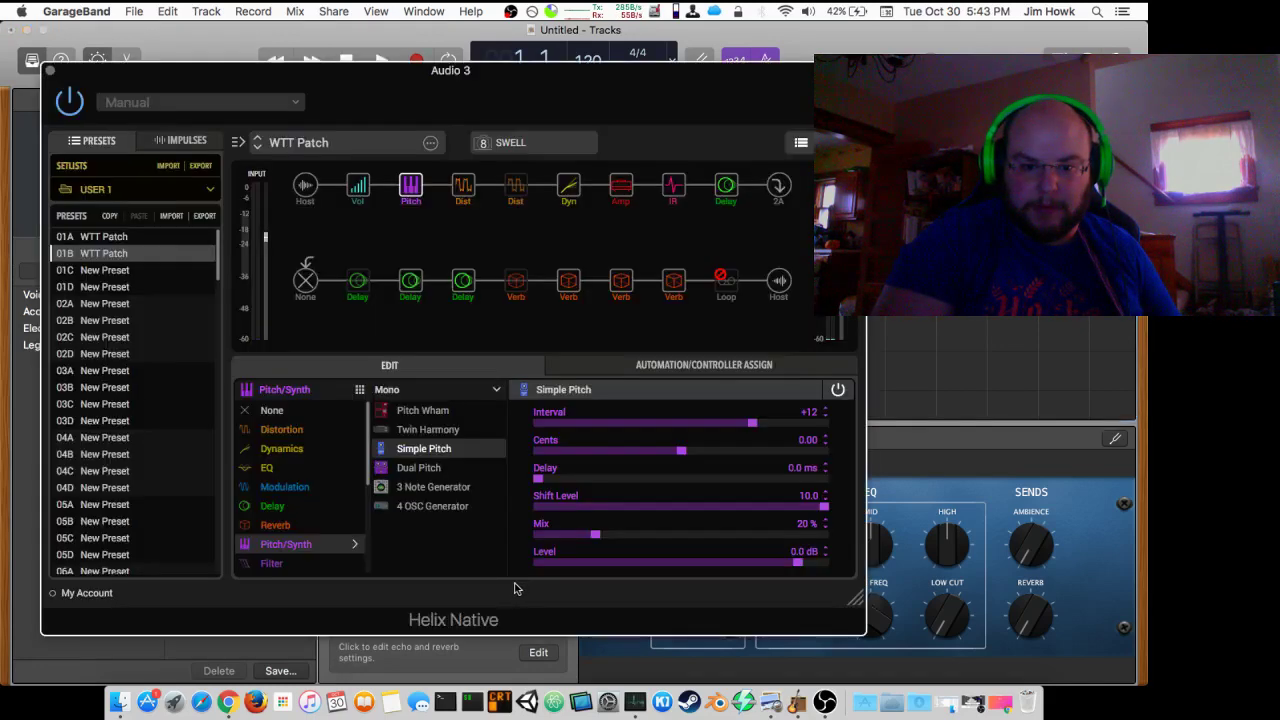
pyautogui.click(624, 191)
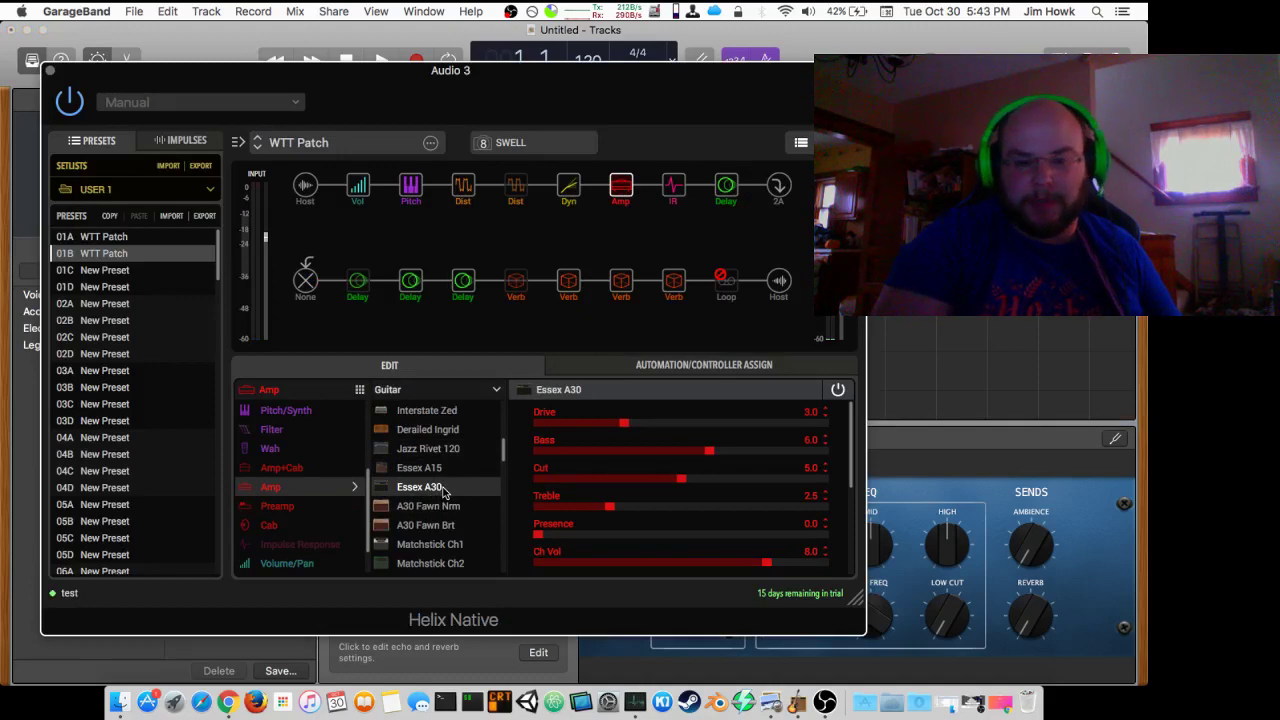
pyautogui.moveTo(434, 80); pyautogui.dragTo(467, 114)
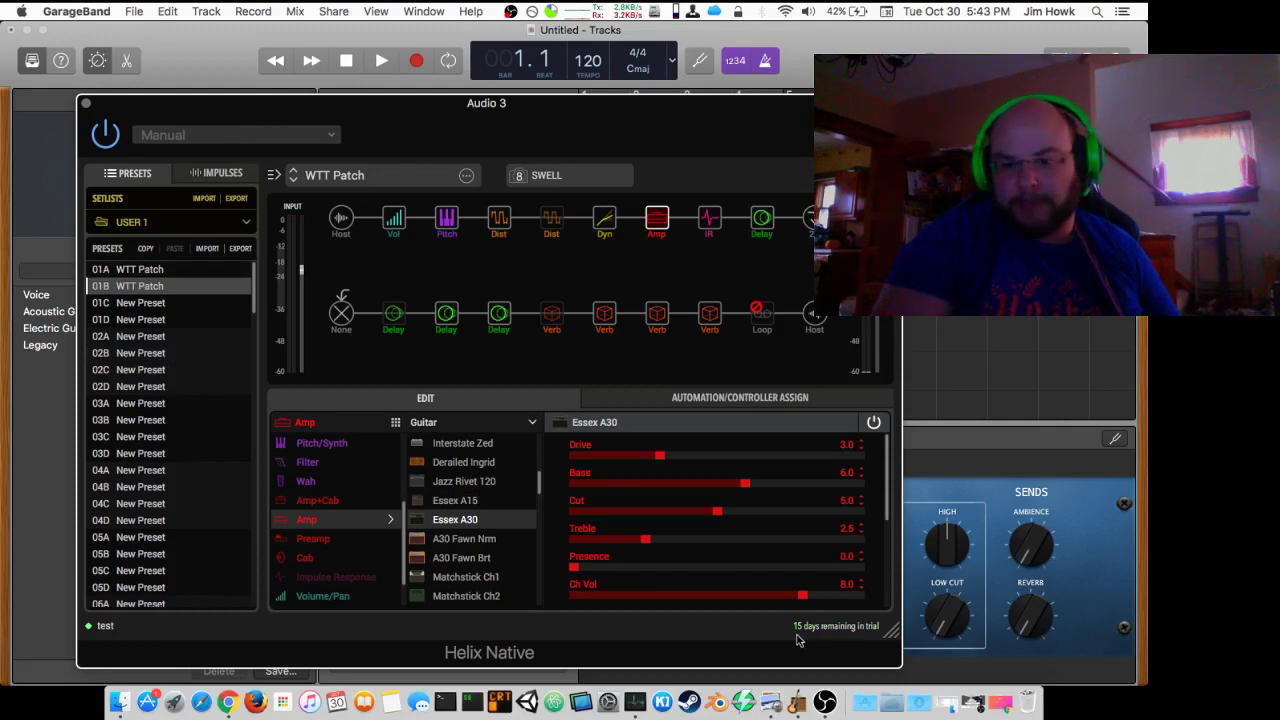
pyautogui.moveTo(421, 102); pyautogui.dragTo(435, 93)
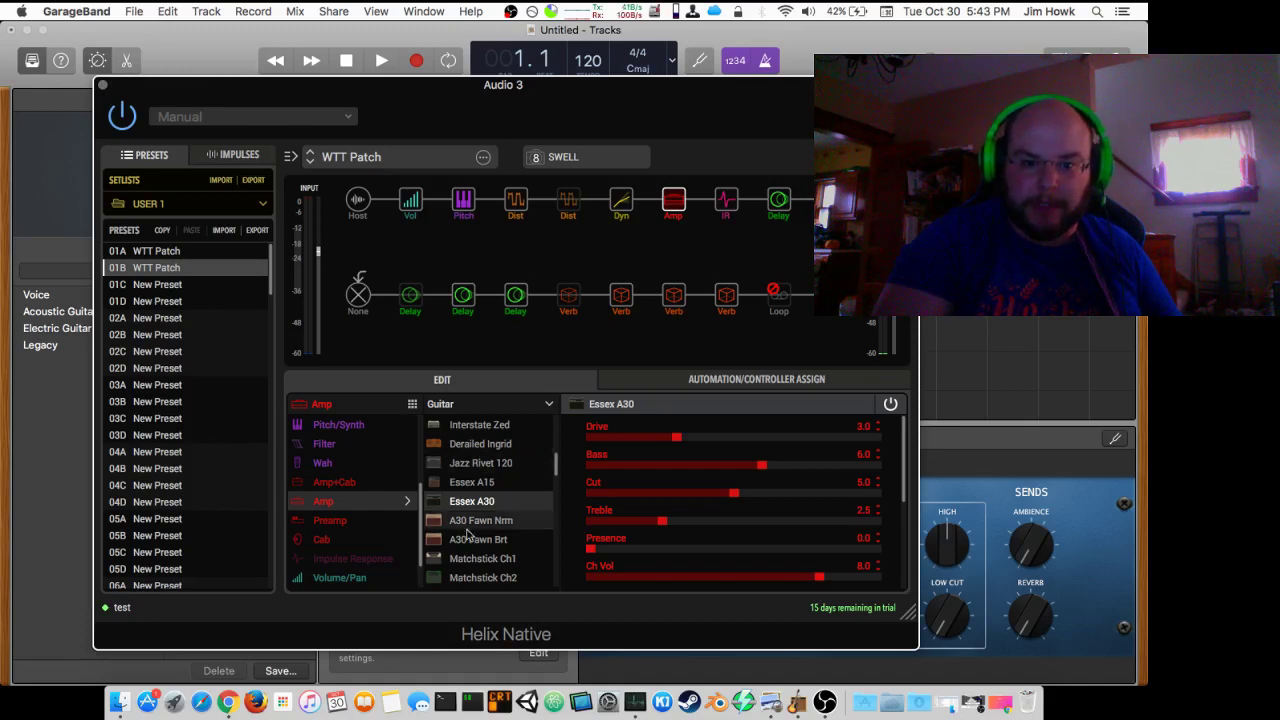
pyautogui.scroll(-1, 497, 481)
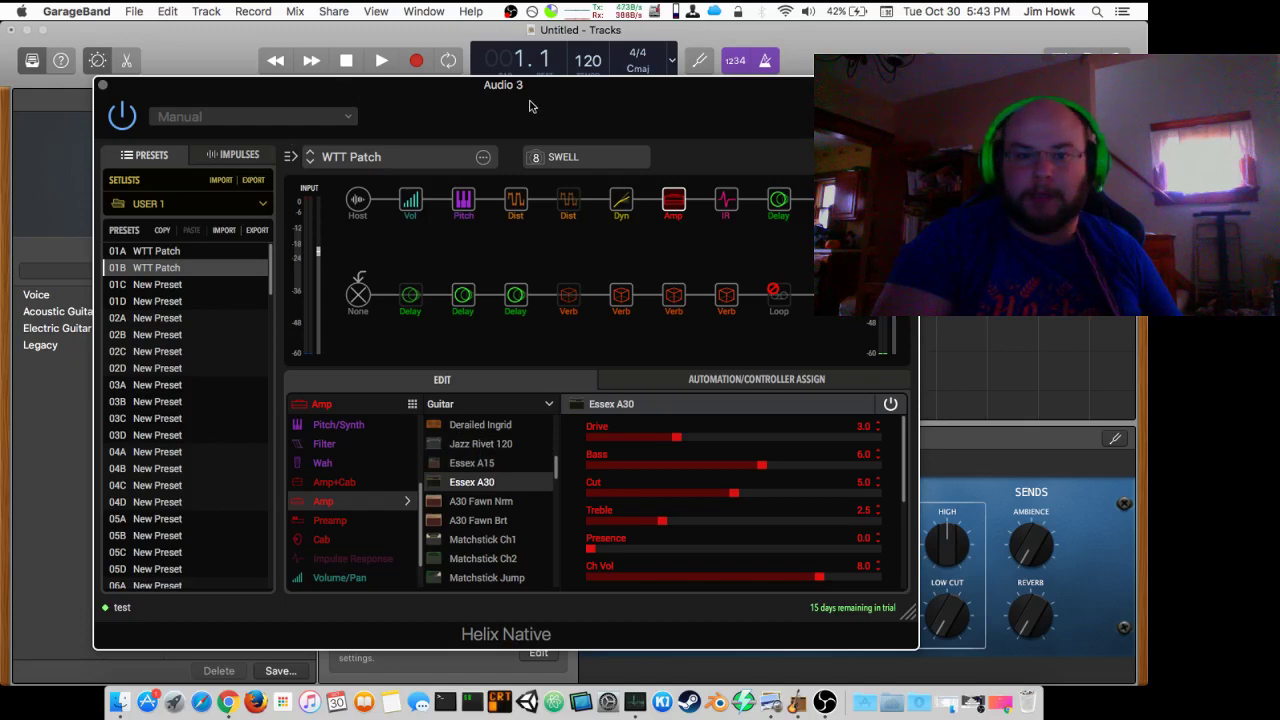
pyautogui.moveTo(530, 106); pyautogui.dragTo(505, 100)
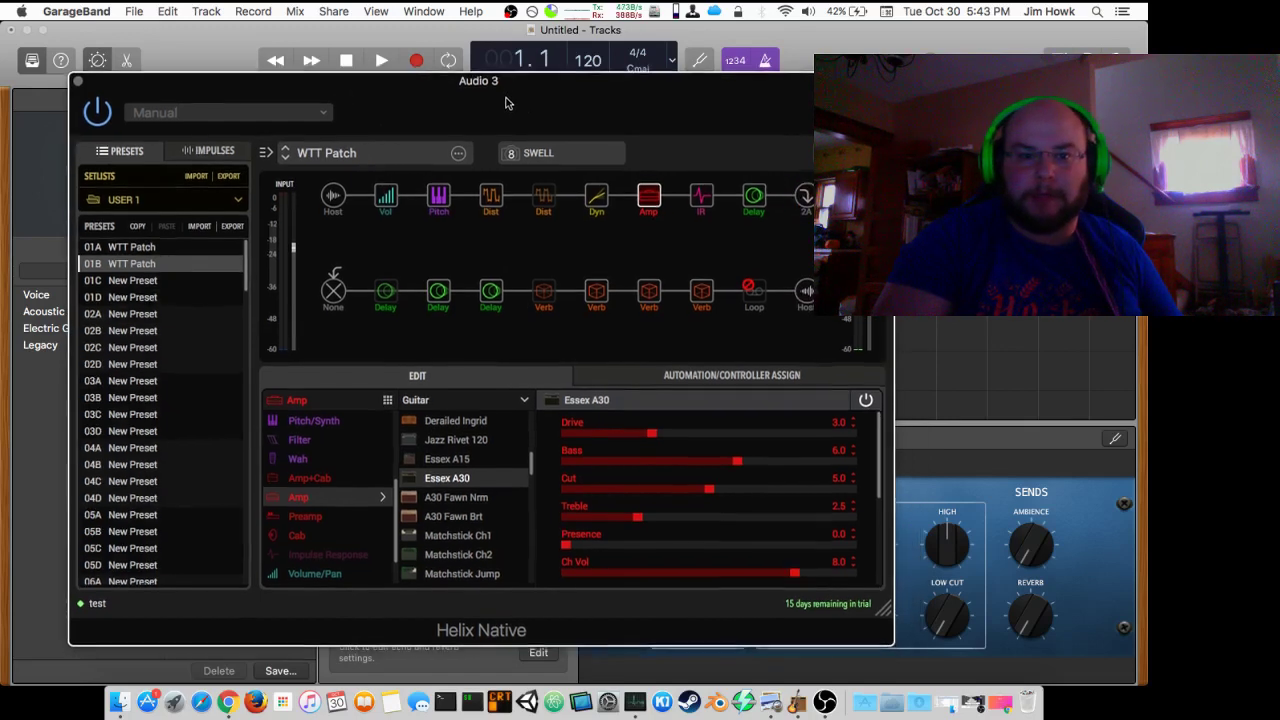
# Close the Helix Native window and switch to OBS via the Dock
pyautogui.click(79, 80)
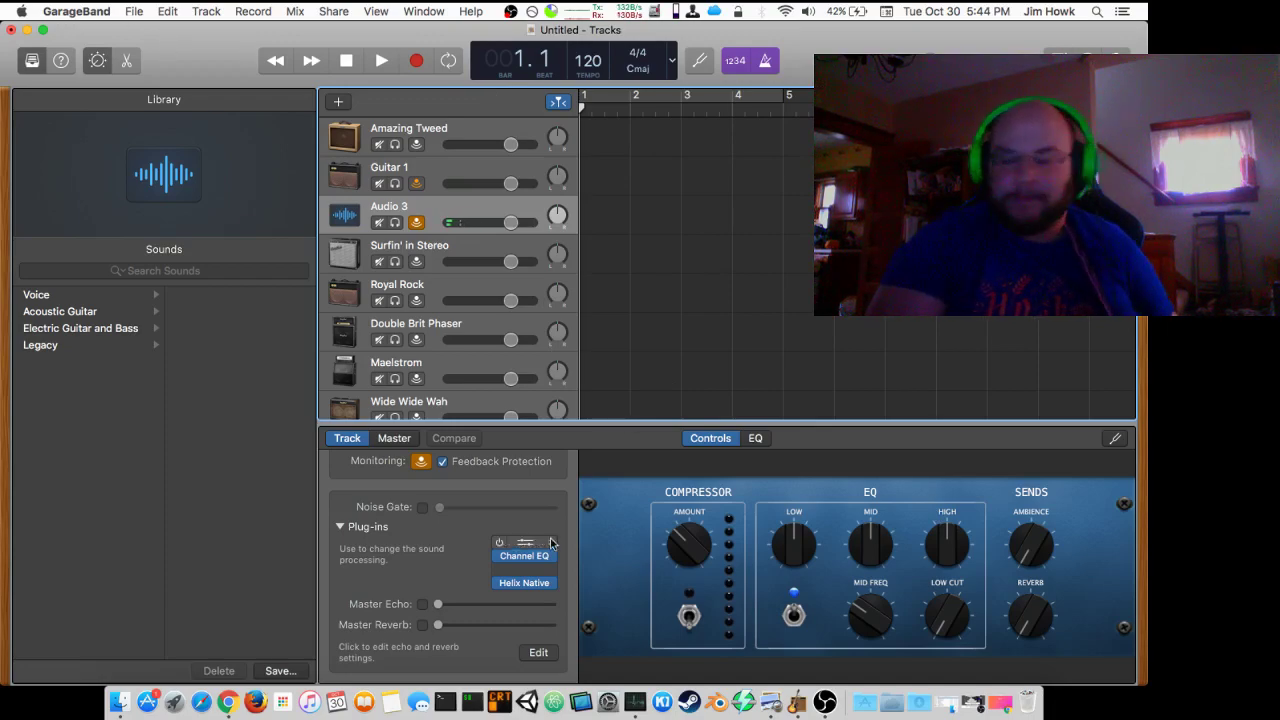
pyautogui.click(818, 701)
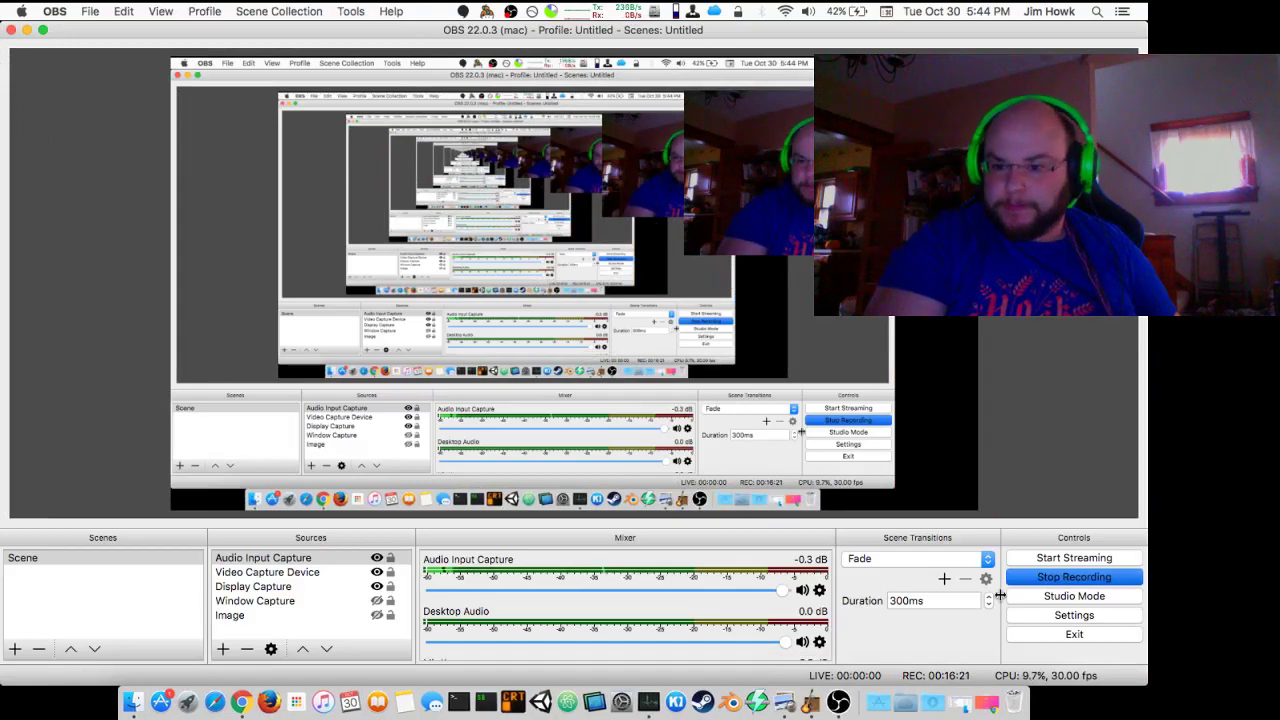